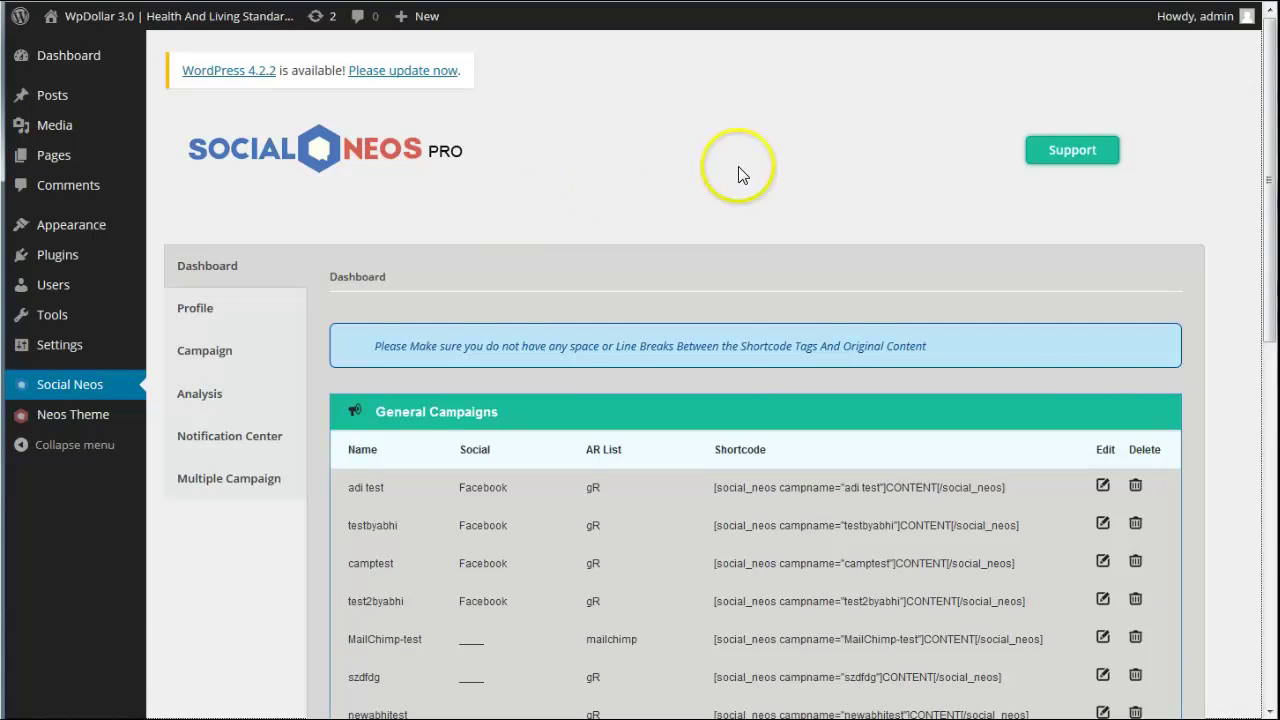
Go to the Social Neos Profile page listing Facebook, Twitter, LinkedIn, Google and autoresponder options.
scroll(737, 171, down, 2)
scroll(614, 266, up, 3)
scroll(637, 270, down, 6)
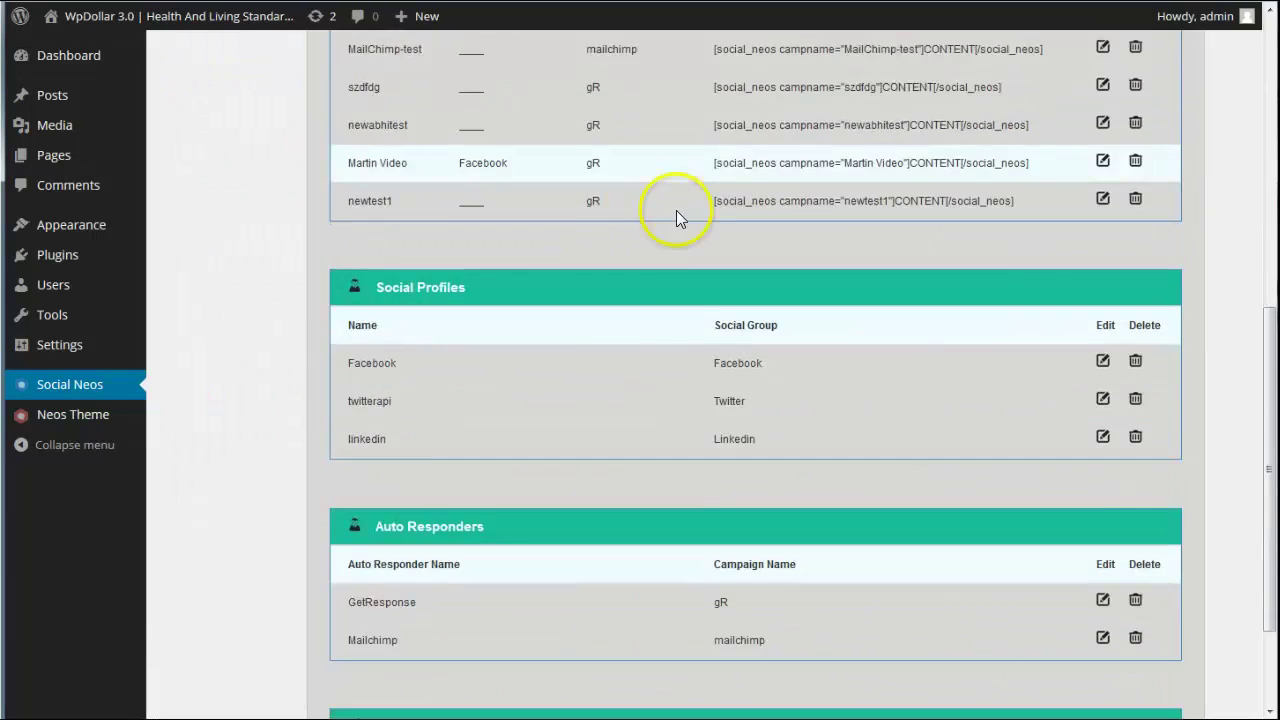
scroll(676, 218, up, 6)
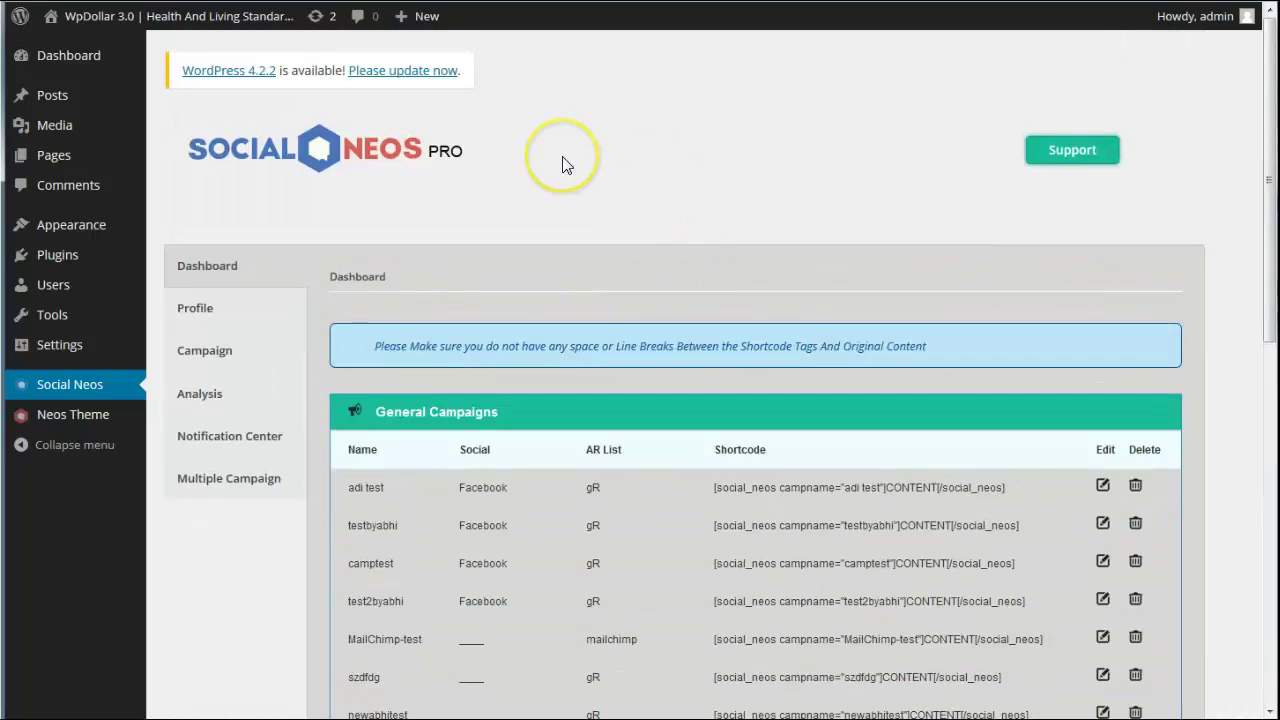
click(205, 311)
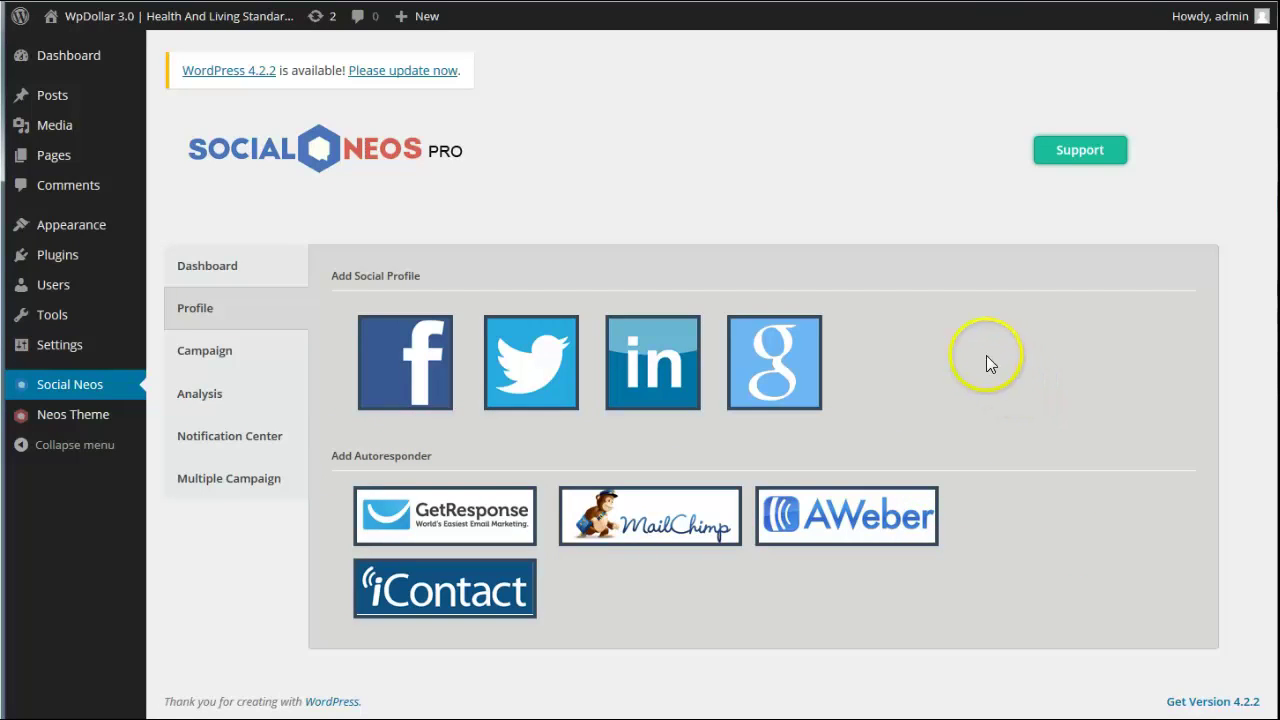
Open the new-campaign form and scroll through it.
click(225, 350)
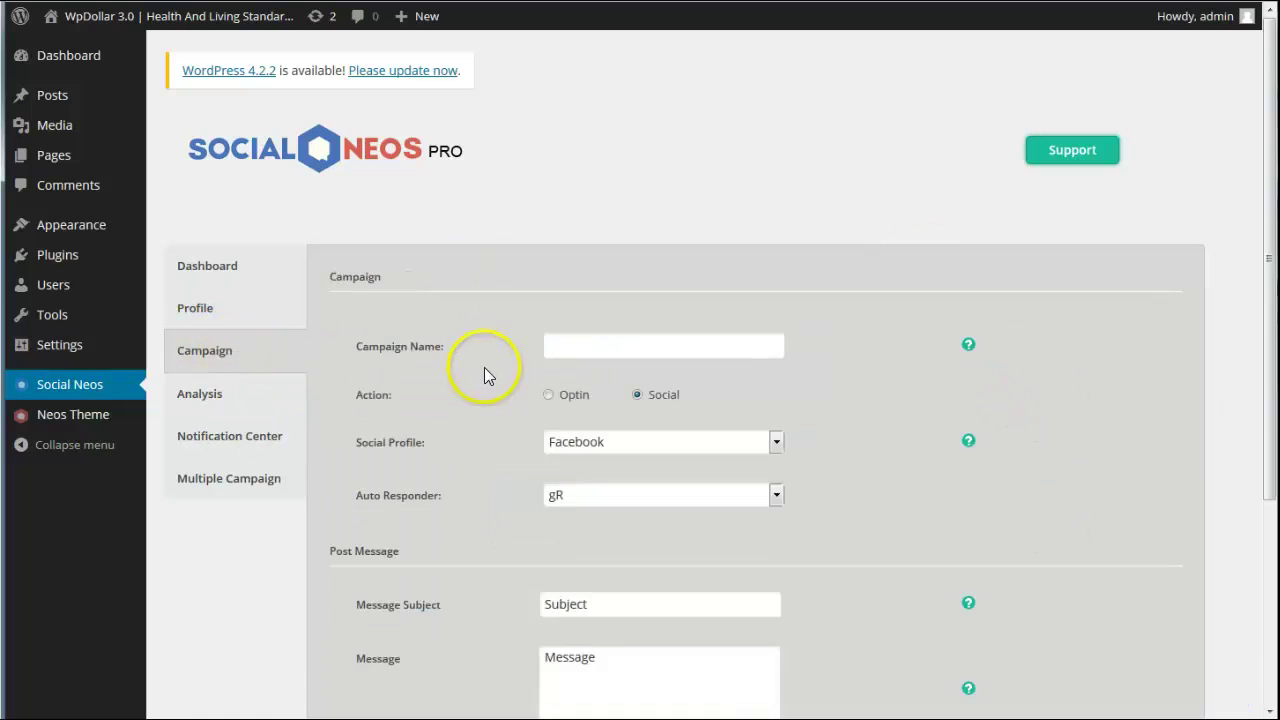
scroll(478, 325, down, 1)
scroll(476, 321, down, 1)
scroll(465, 360, up, 2)
Review the Campaigns Analysis table for 'adi test', 2015-04-09 to 2015-05-09.
click(195, 396)
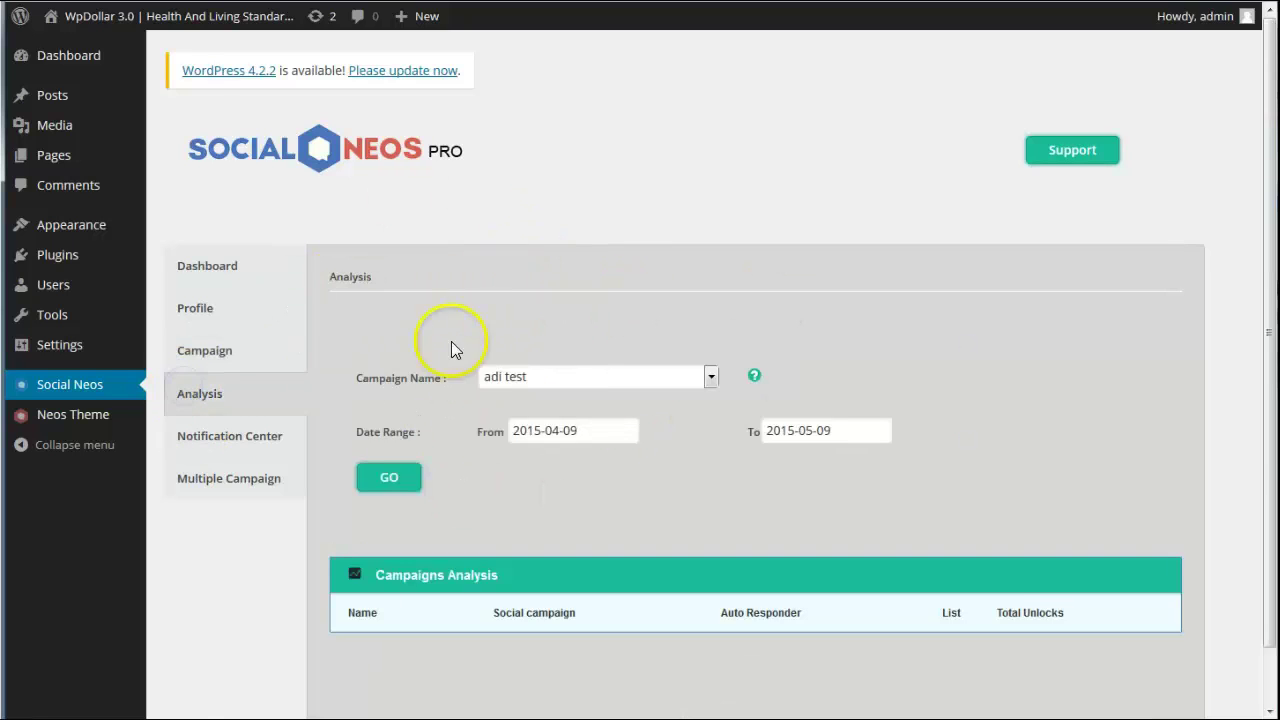
scroll(455, 370, down, 1)
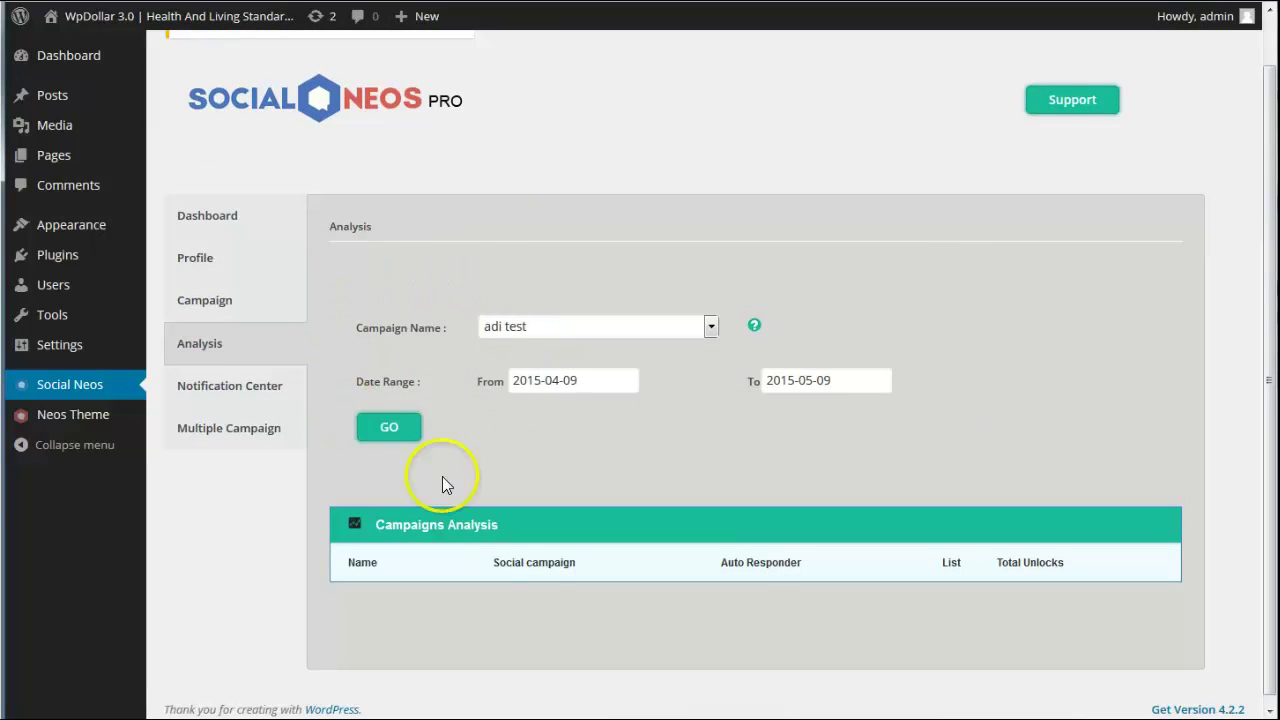
scroll(583, 498, down, 1)
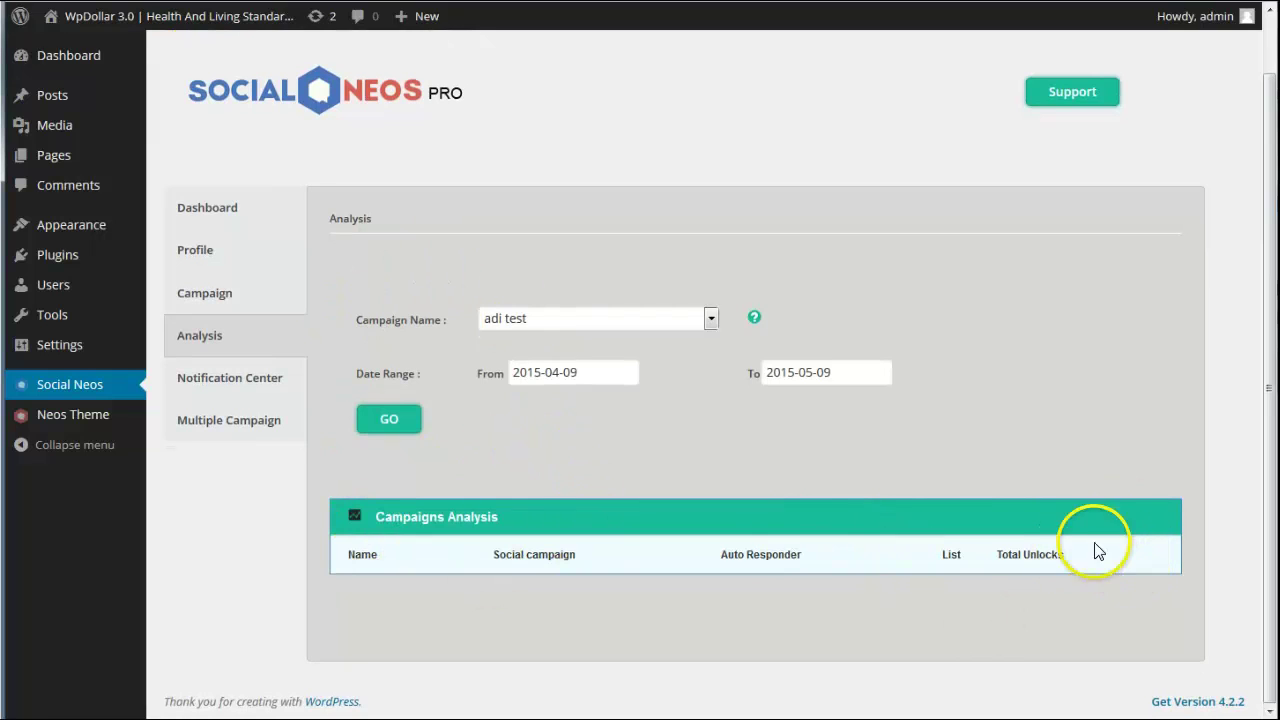
scroll(400, 420, up, 1)
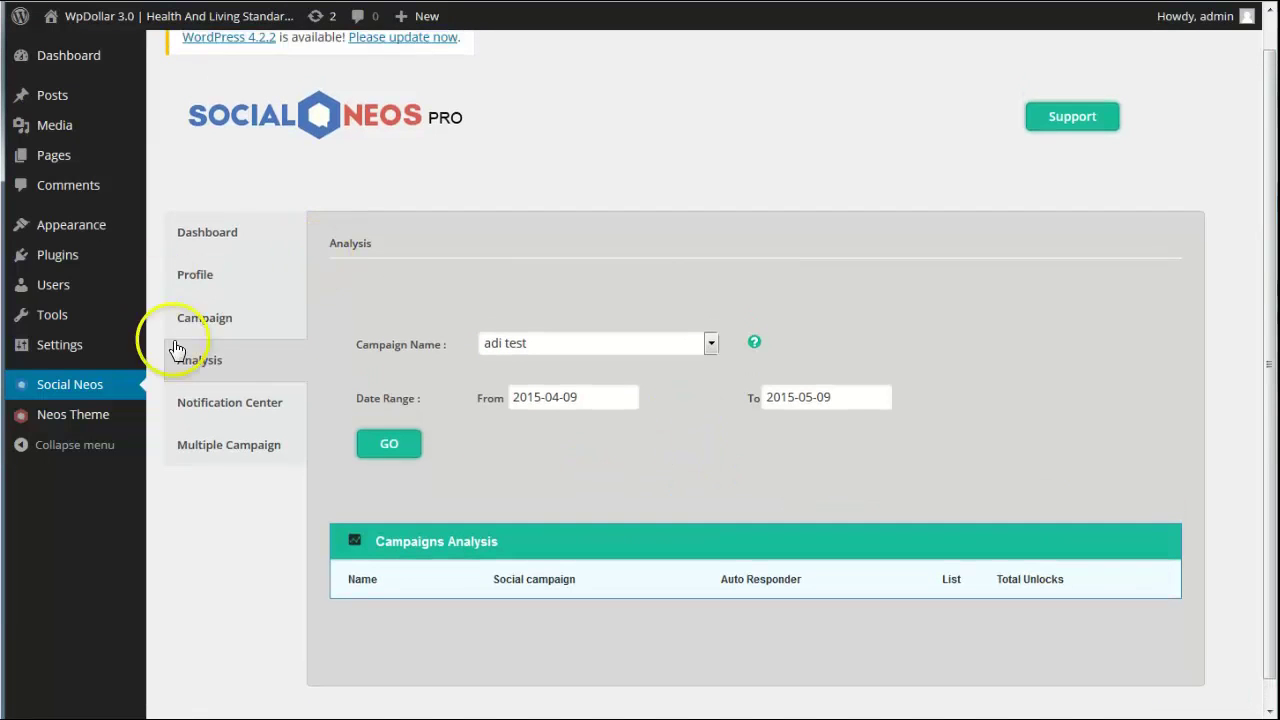
In Notification Center, target the Facebook profile and the Martin Video campaign.
click(213, 408)
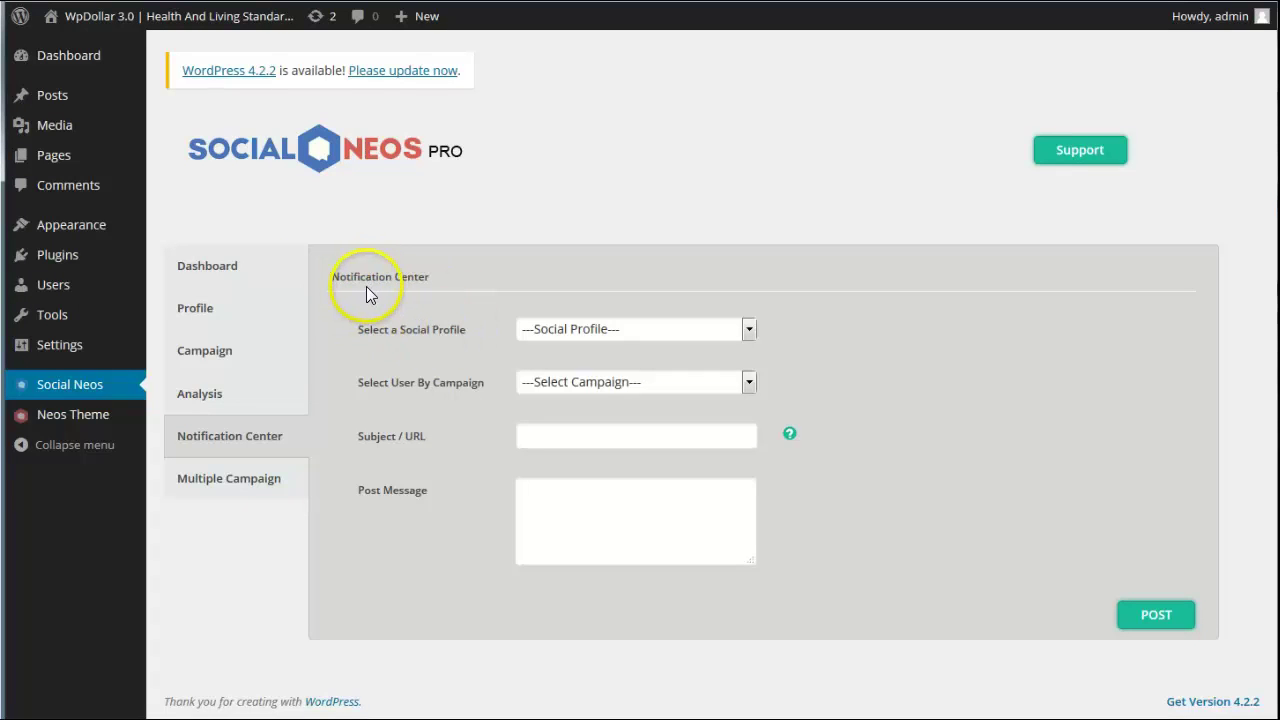
click(594, 331)
click(551, 368)
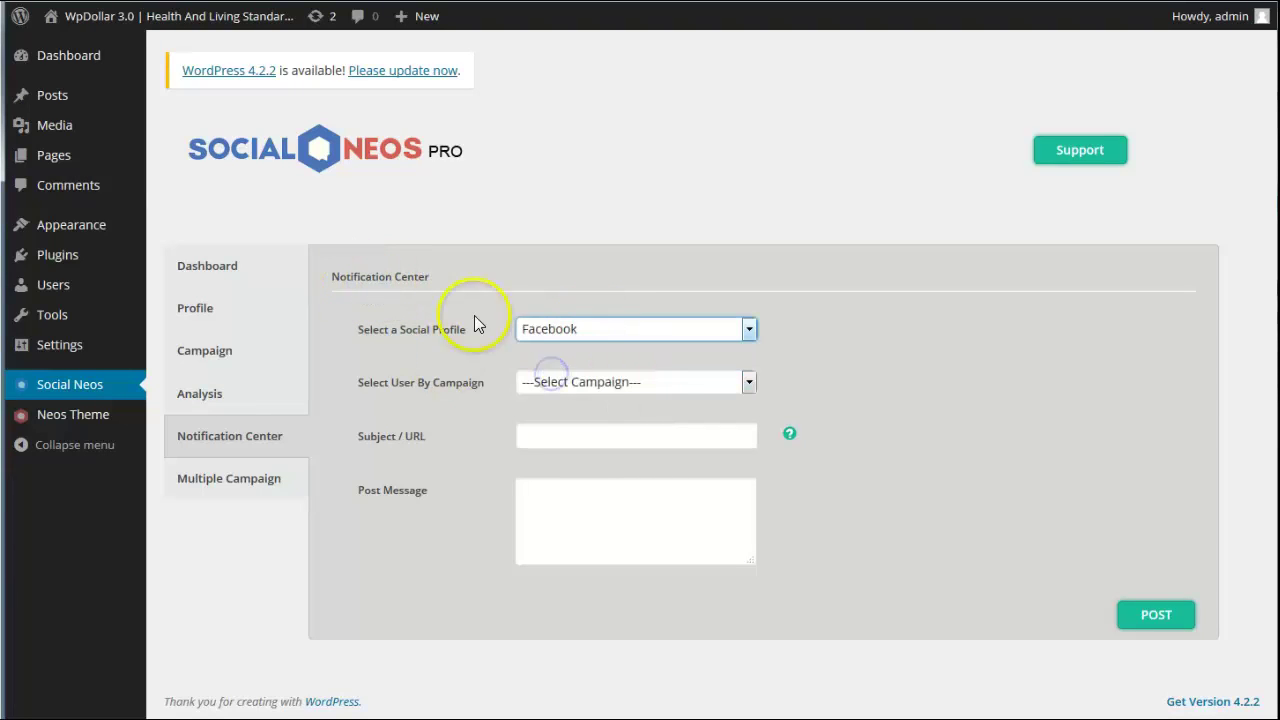
click(585, 390)
click(617, 537)
Go through the subject and message fields and post the notification.
click(562, 437)
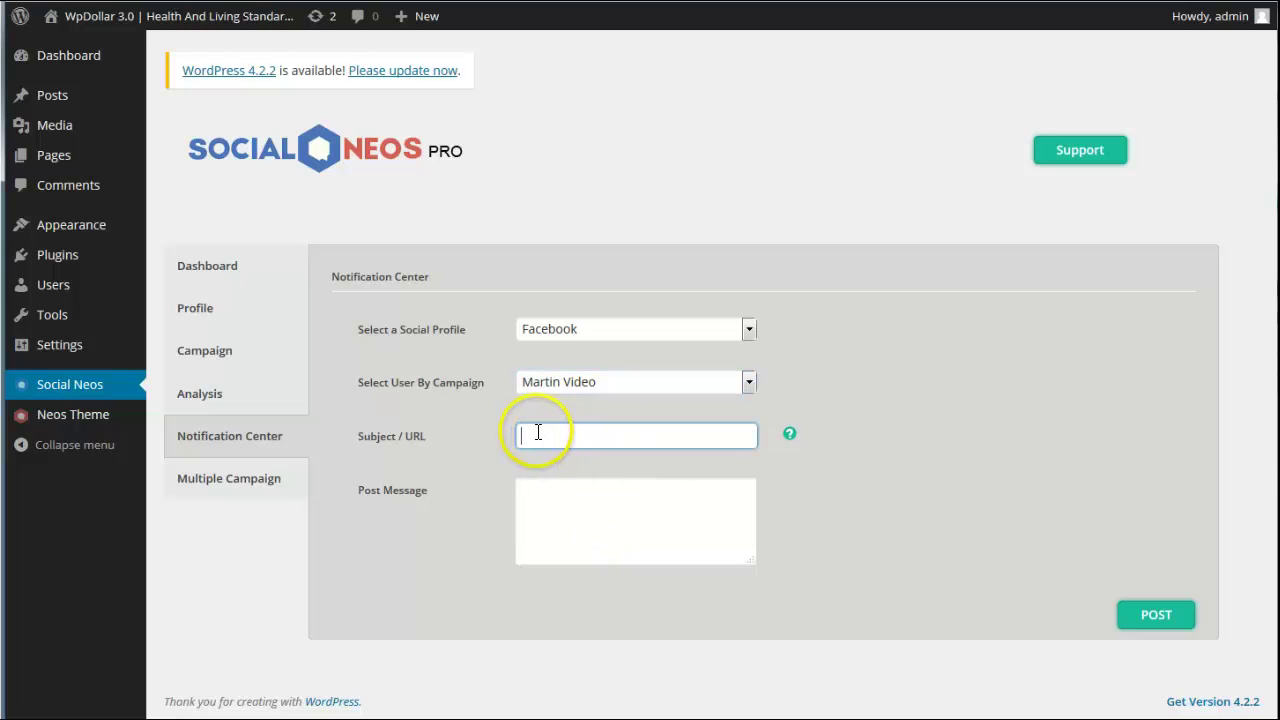
click(594, 508)
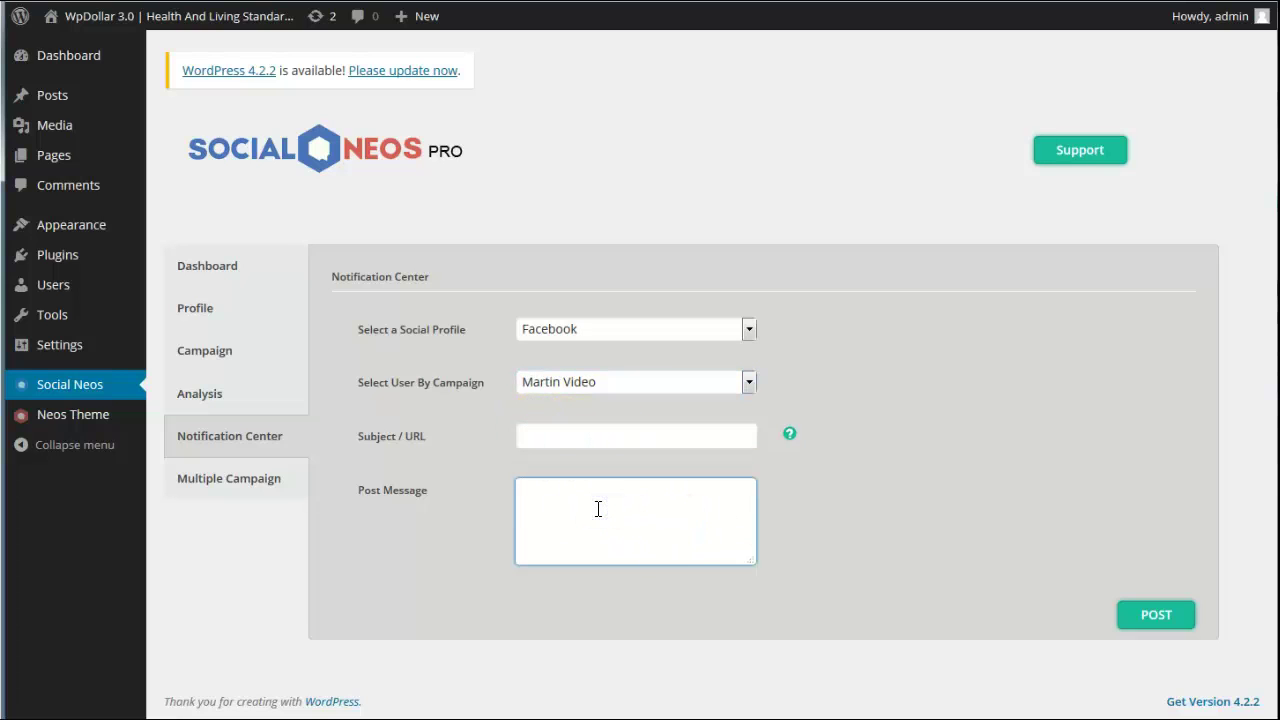
click(1141, 618)
click(1062, 530)
Browse the Multiple Campaign merging form, then return to the Campaign creation form.
click(265, 480)
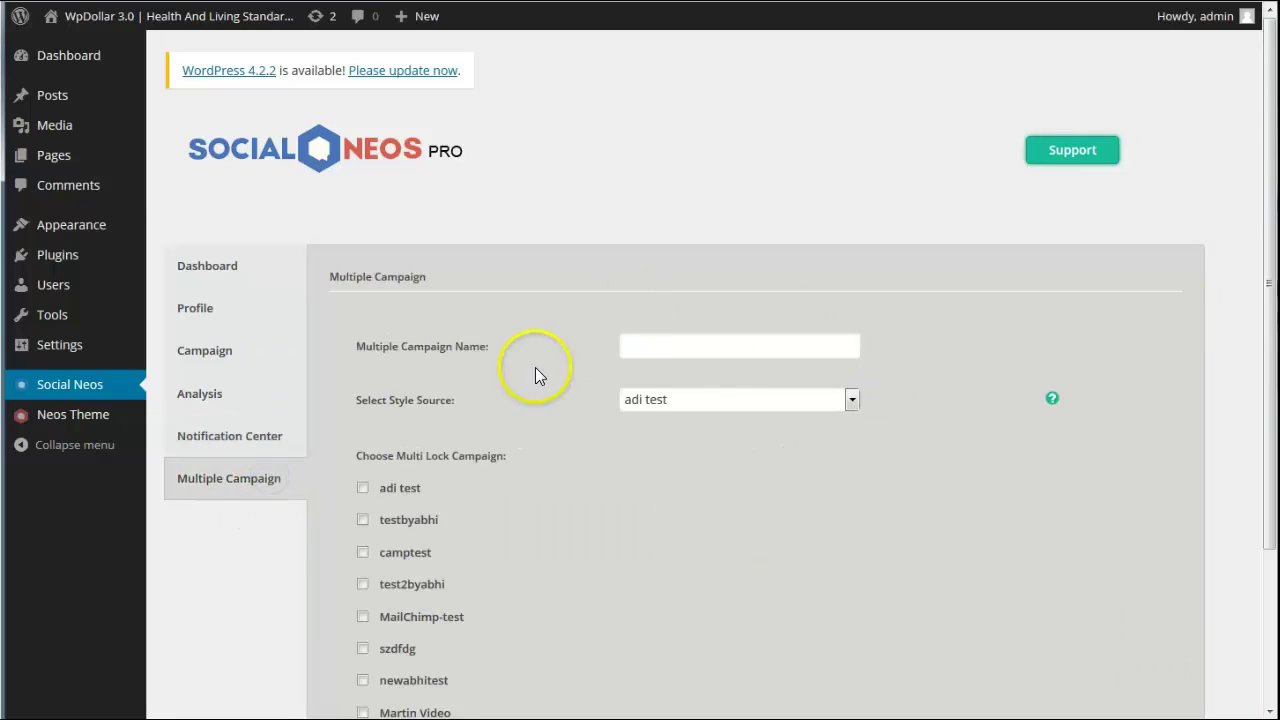
scroll(711, 448, down, 2)
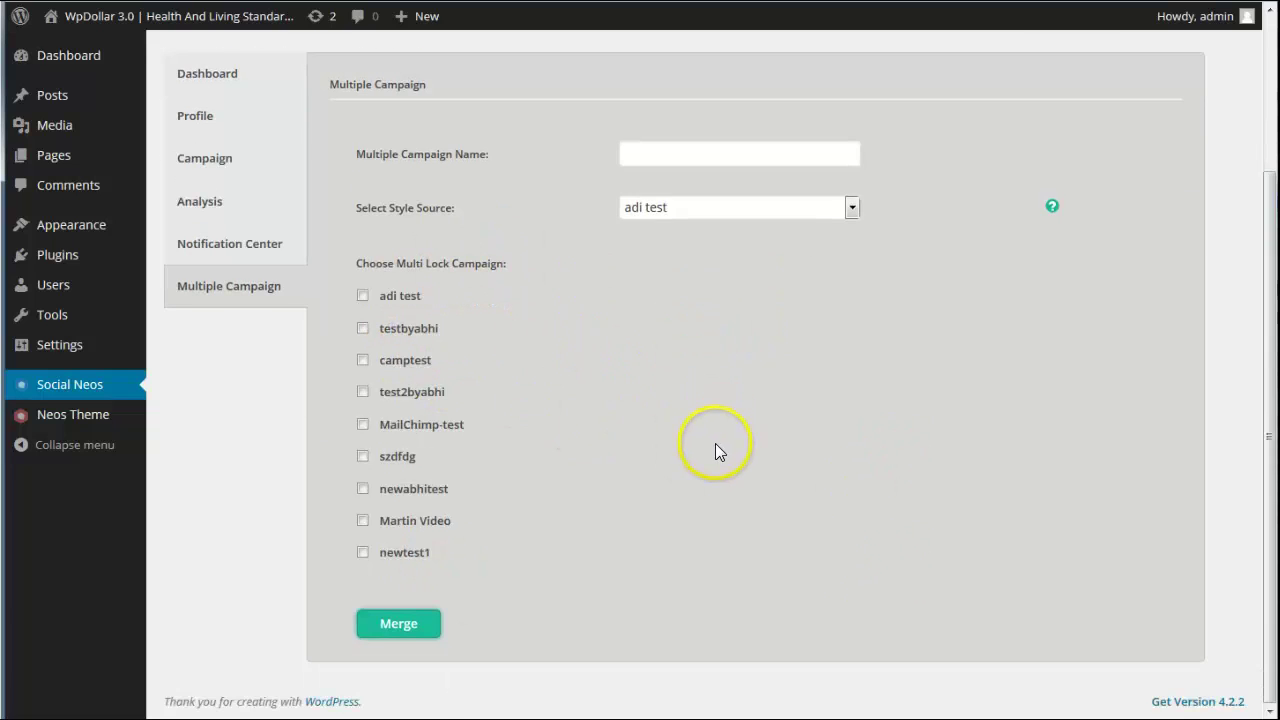
scroll(716, 420, up, 3)
click(200, 352)
Name the campaign 'JV Demo' with Facebook as social profile and gR autoresponder.
scroll(613, 330, down, 2)
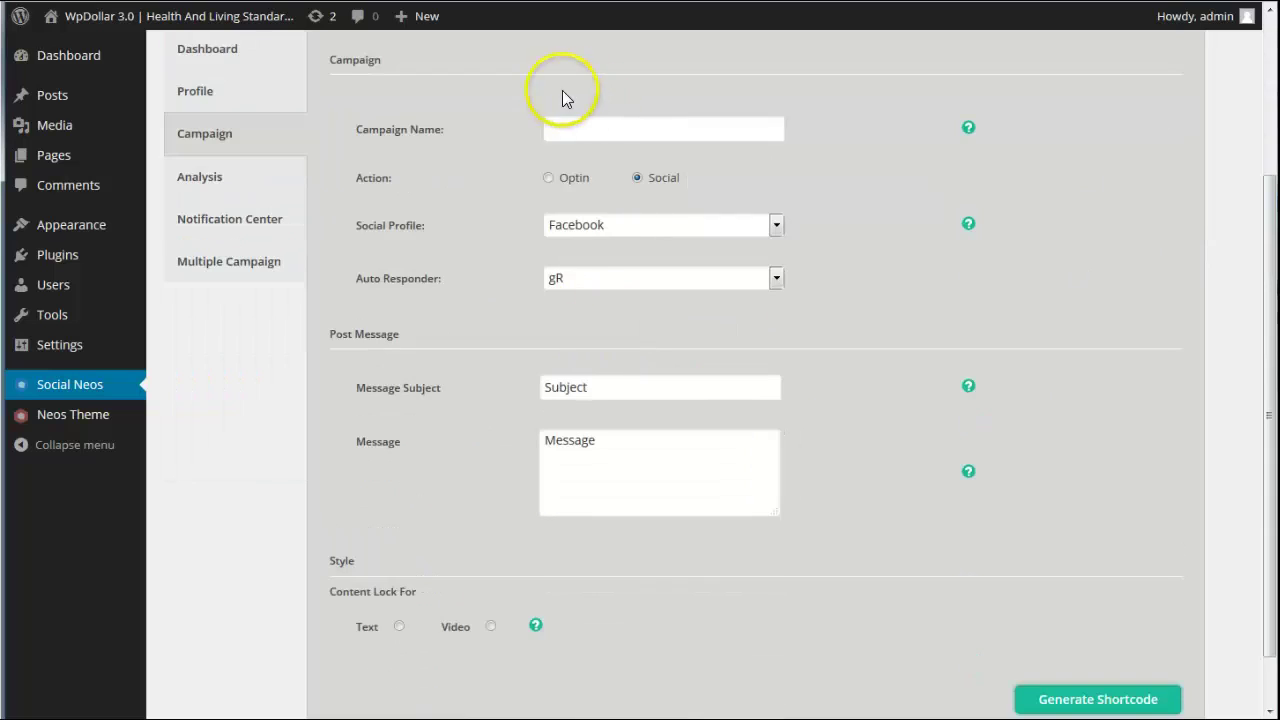
click(615, 127)
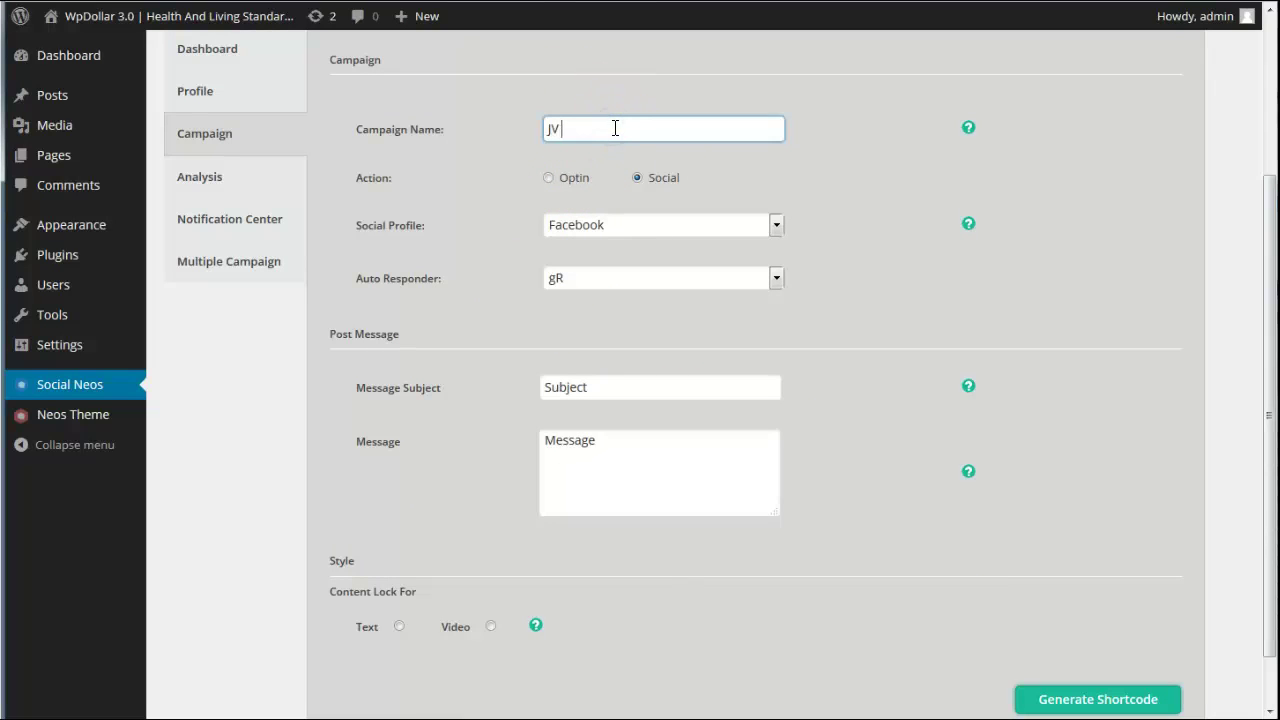
click(621, 228)
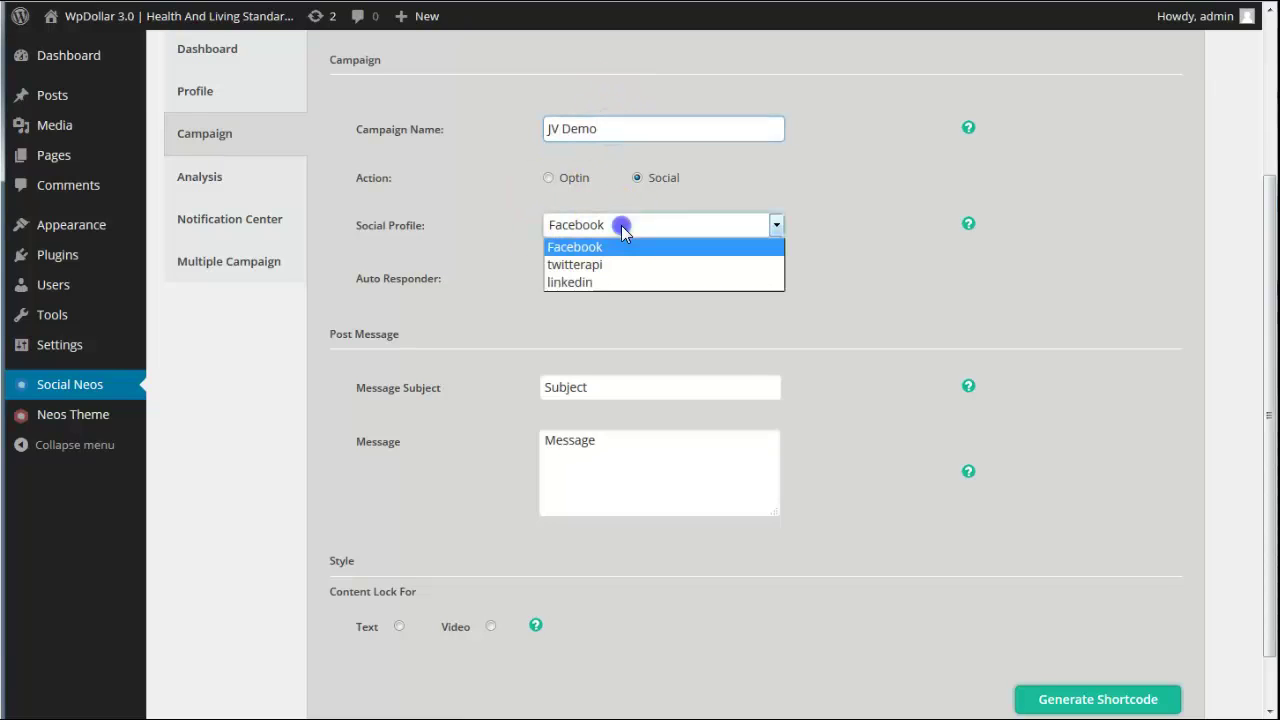
click(622, 247)
click(630, 278)
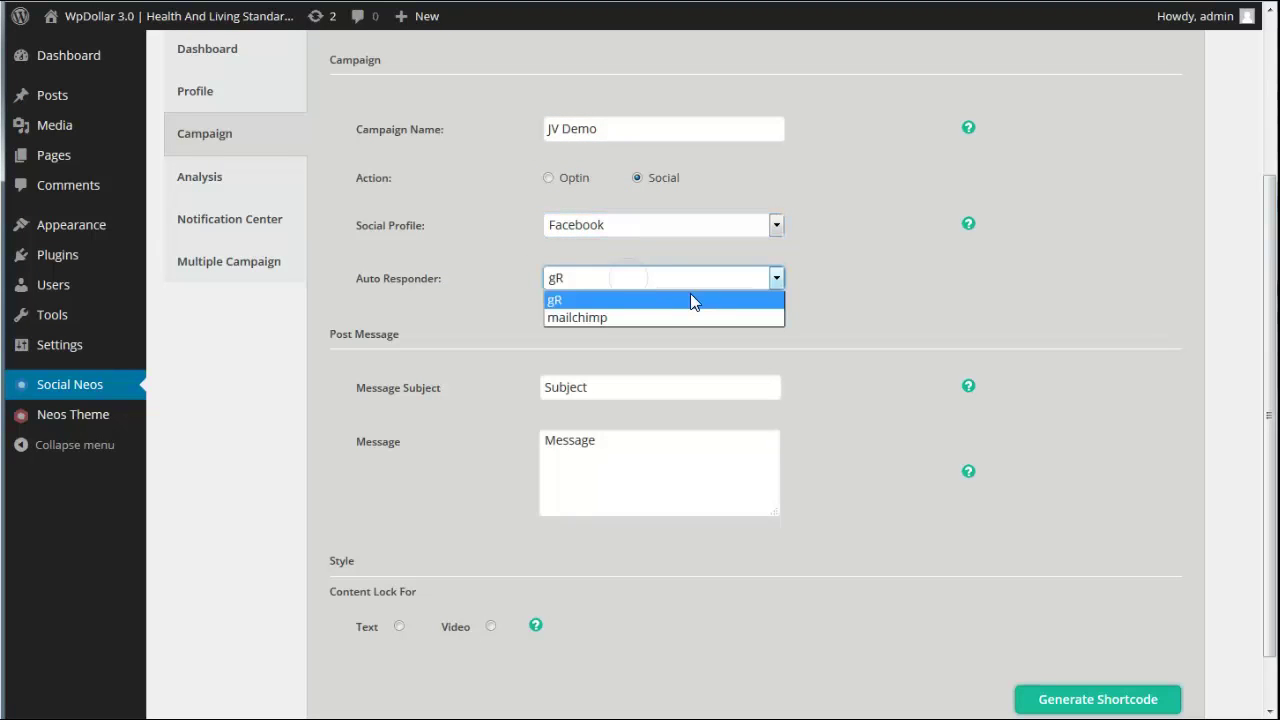
click(636, 302)
Select the placeholder word 'Subject' in the Message Subject field.
click(611, 388)
drag(663, 383, 529, 383)
click(575, 383)
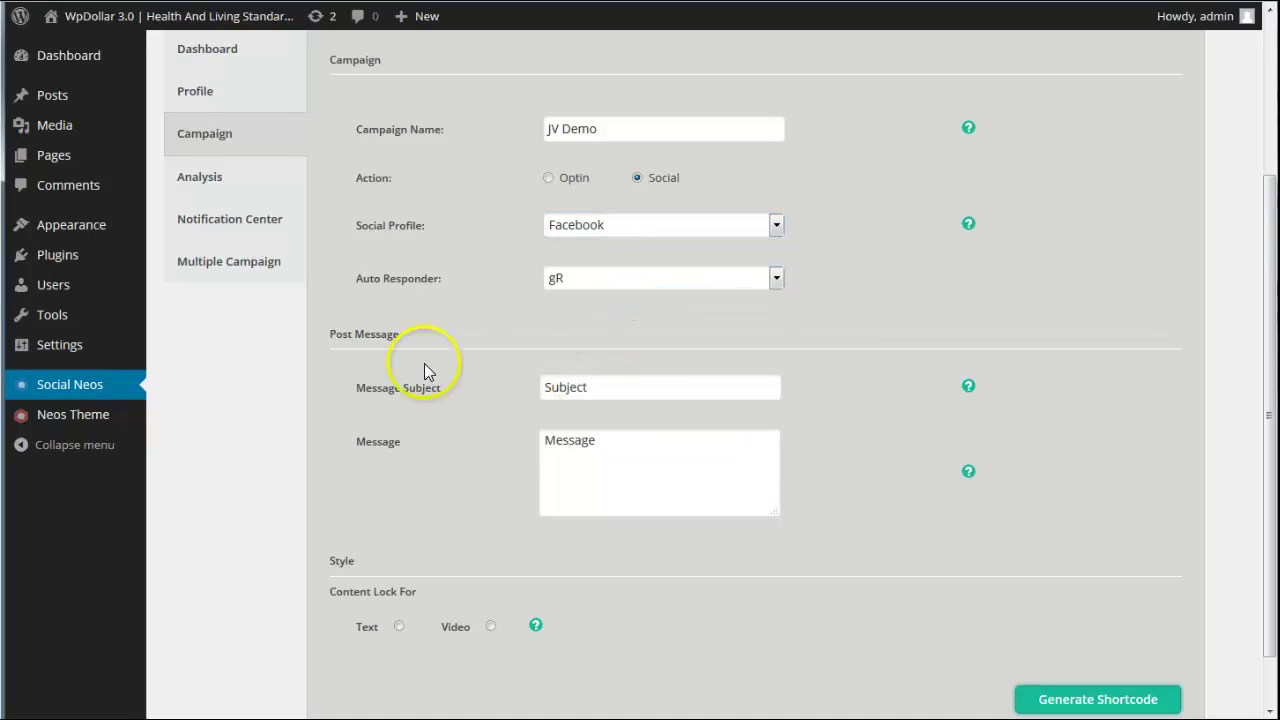
scroll(430, 360, down, 1)
drag(611, 334, 506, 337)
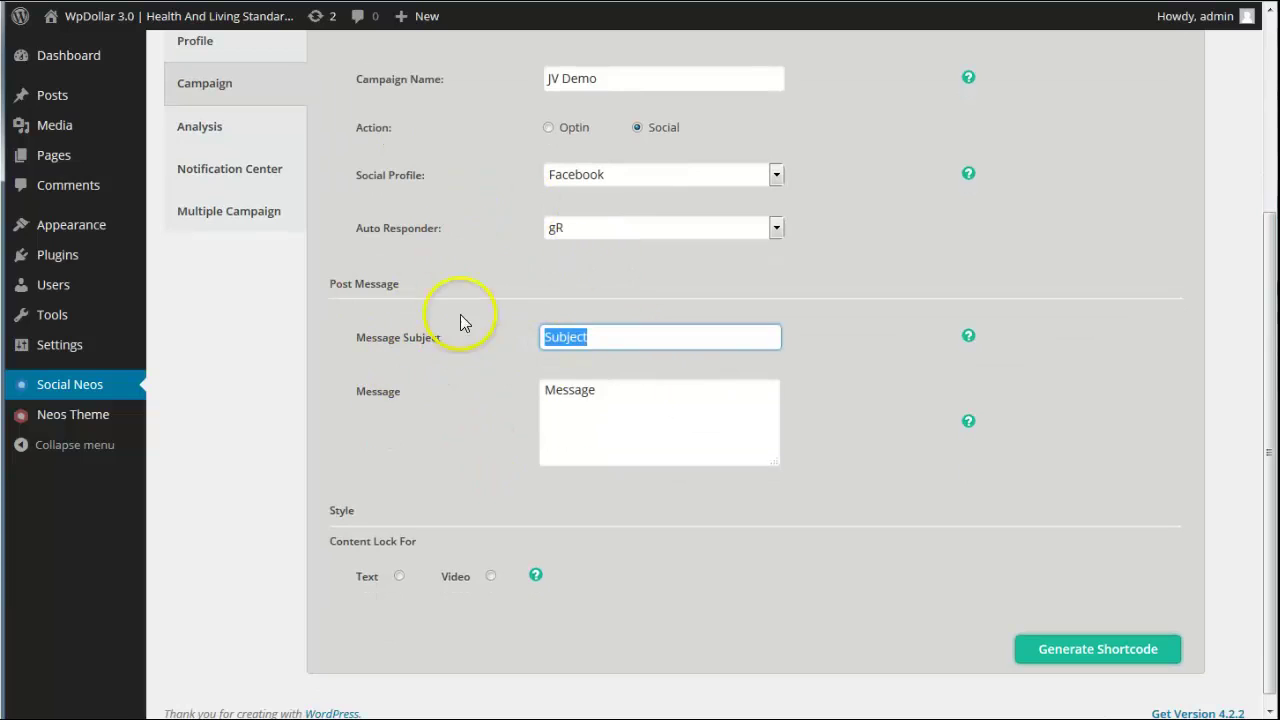
click(840, 197)
scroll(476, 578, down, 1)
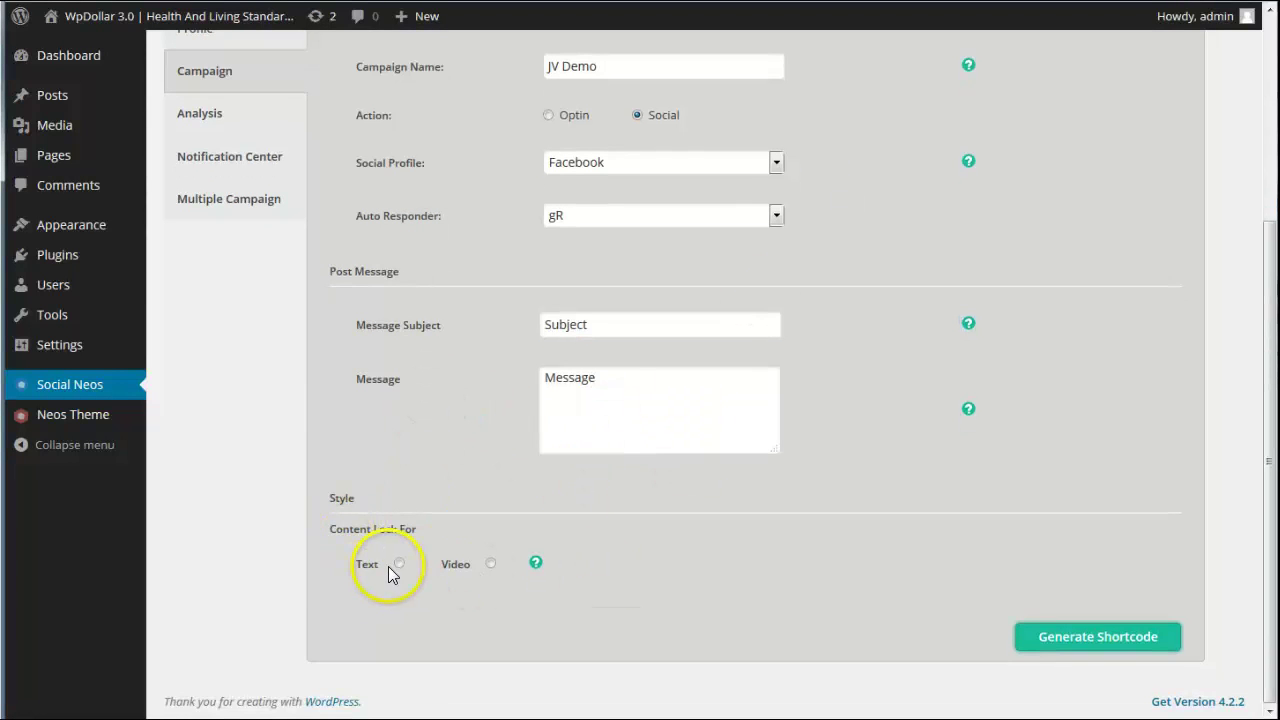
Set Content Lock For to Text.
click(491, 564)
click(401, 565)
scroll(686, 531, down, 3)
scroll(1147, 443, down, 2)
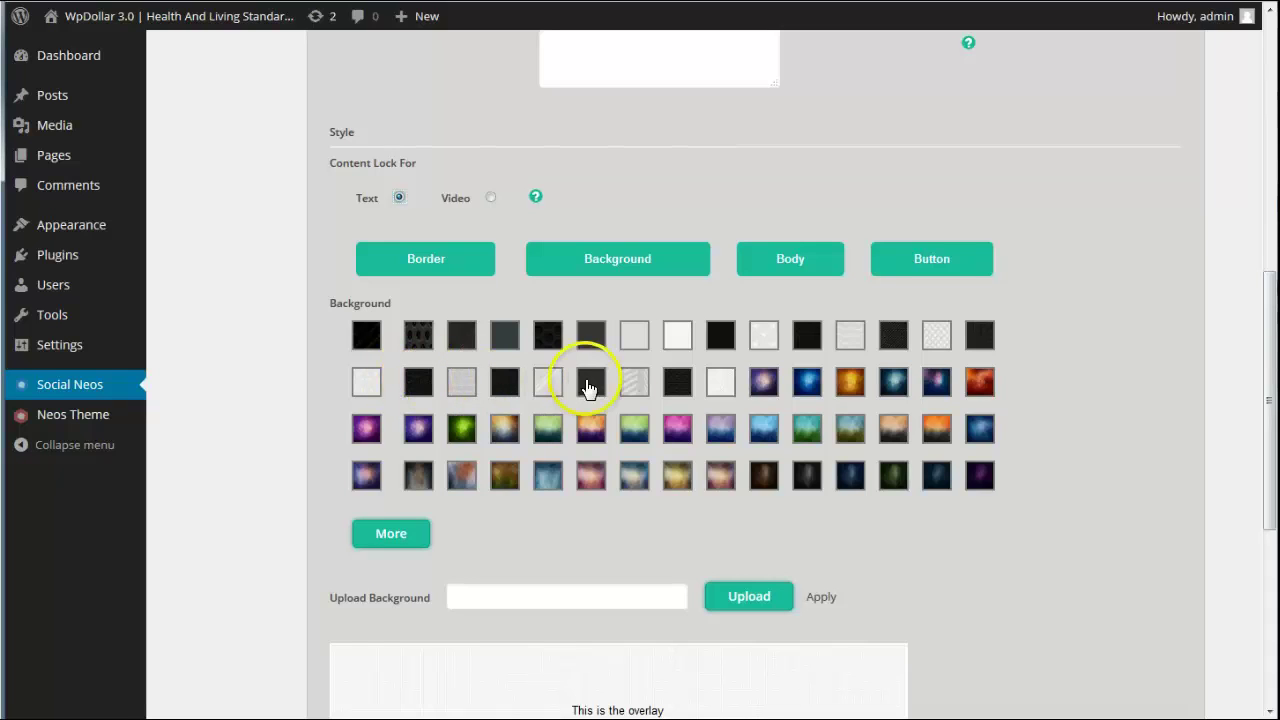
Expand and browse the extra overlay background patterns.
click(388, 535)
scroll(650, 400, down, 3)
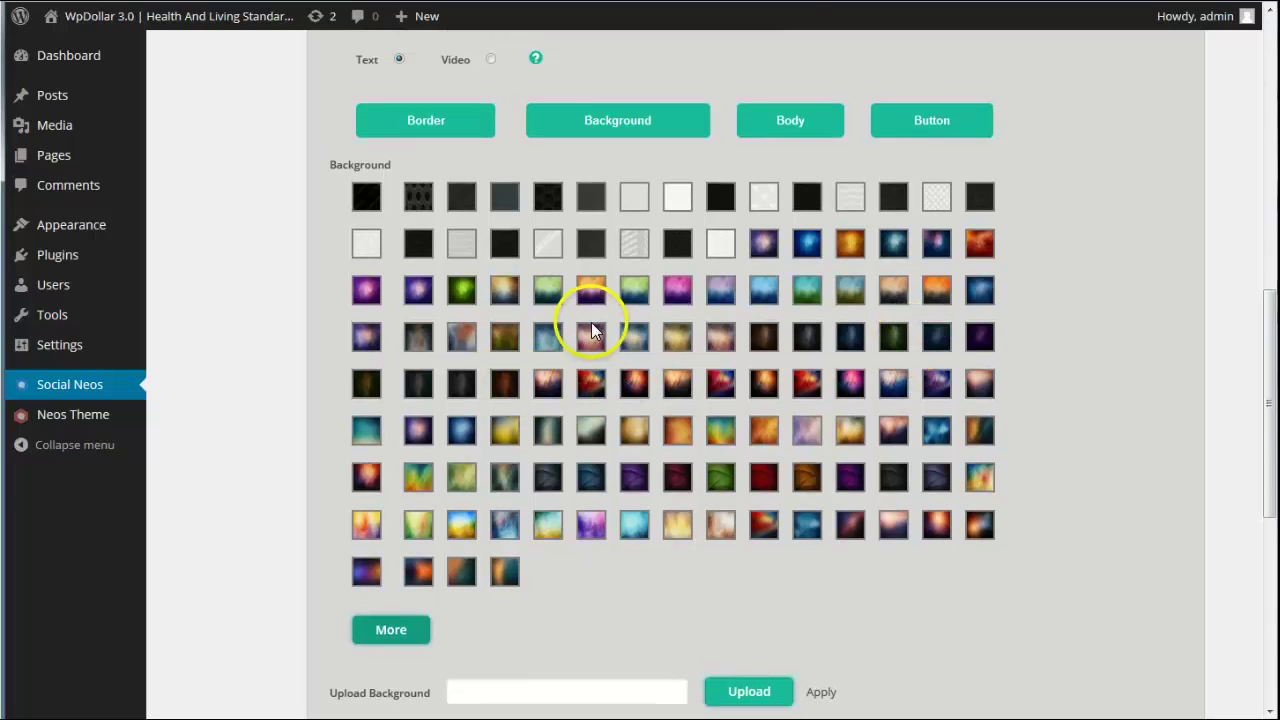
scroll(640, 330, down, 3)
click(414, 466)
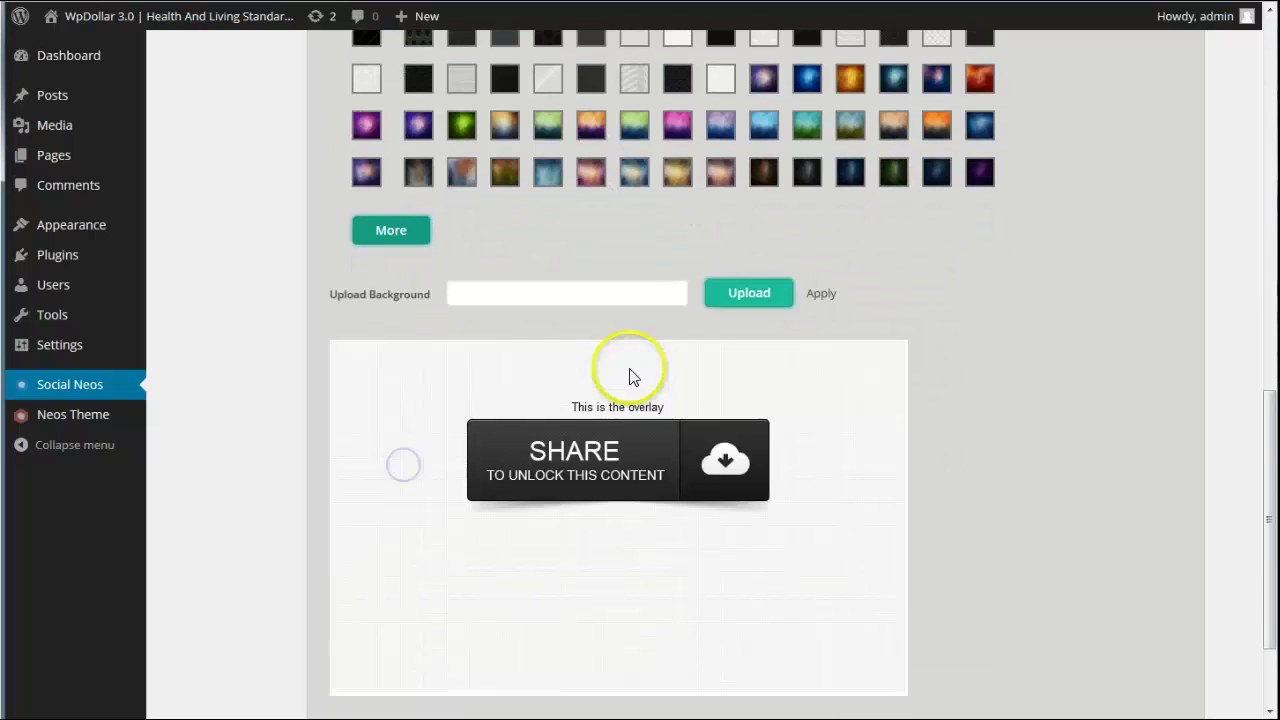
click(380, 233)
scroll(937, 272, down, 2)
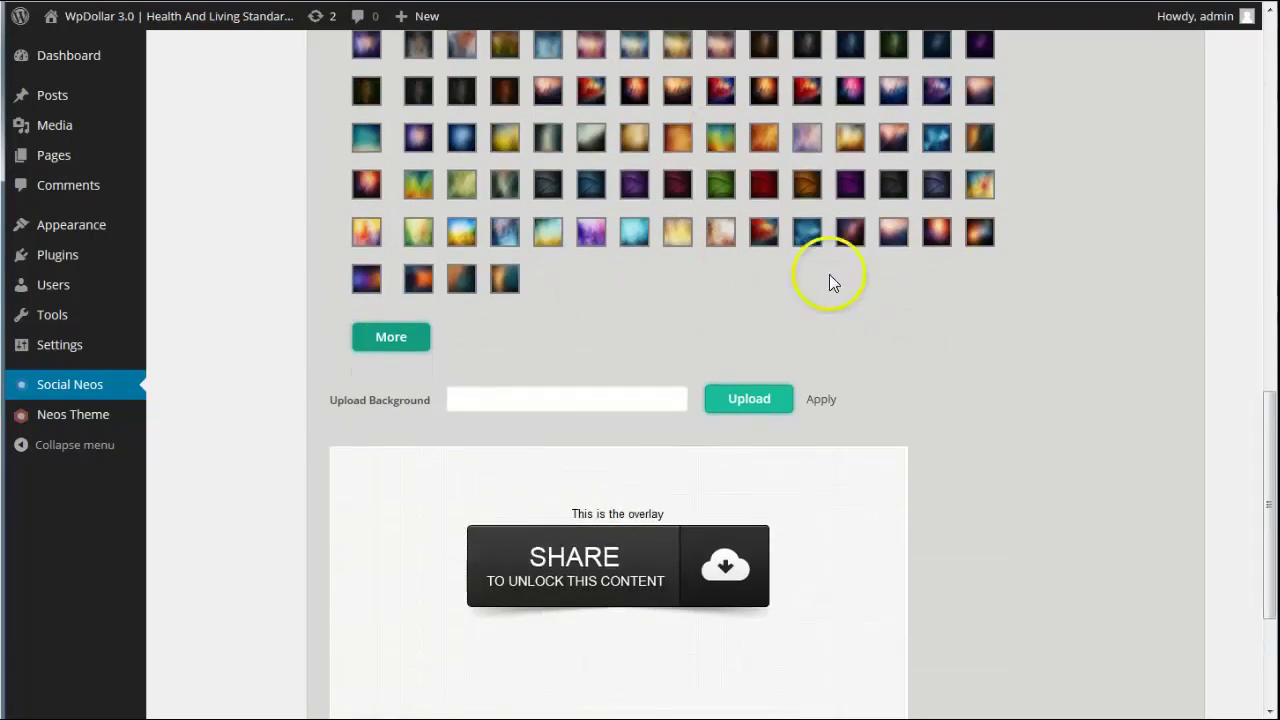
scroll(1117, 311, up, 2)
scroll(1117, 311, up, 1)
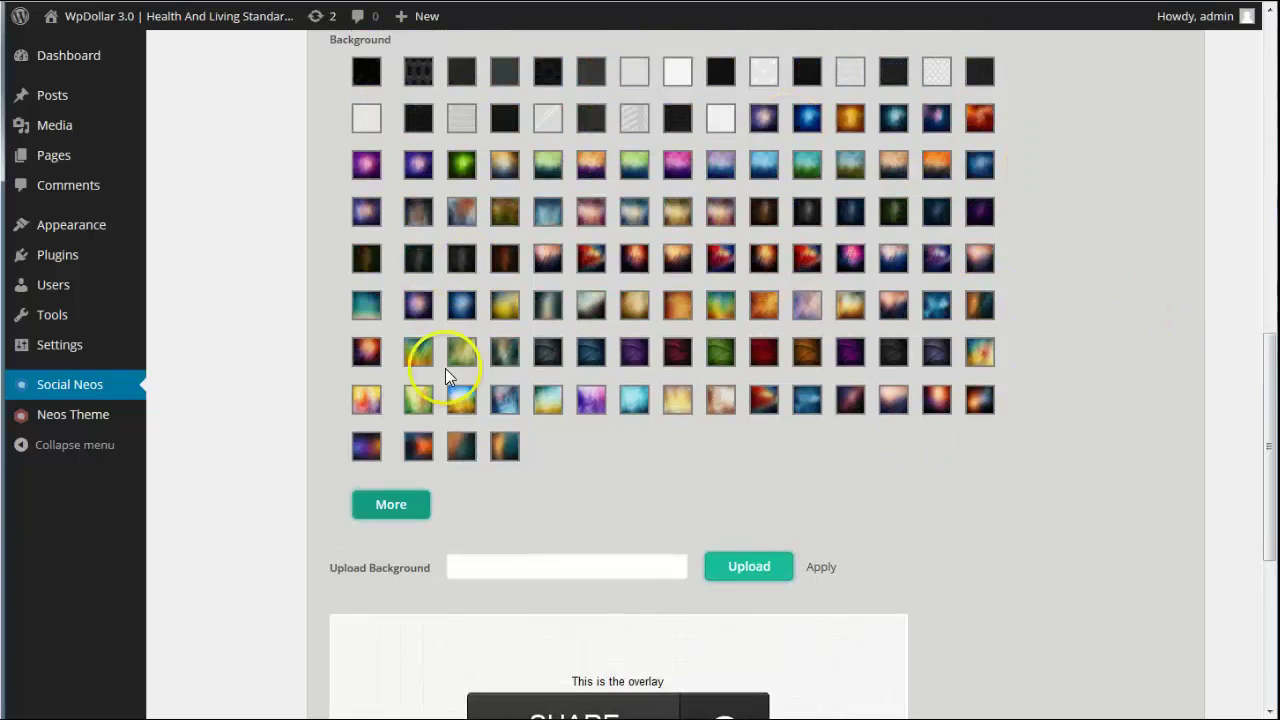
Apply the teal diamond-pattern background to the overlay preview.
click(374, 307)
scroll(1023, 443, down, 8)
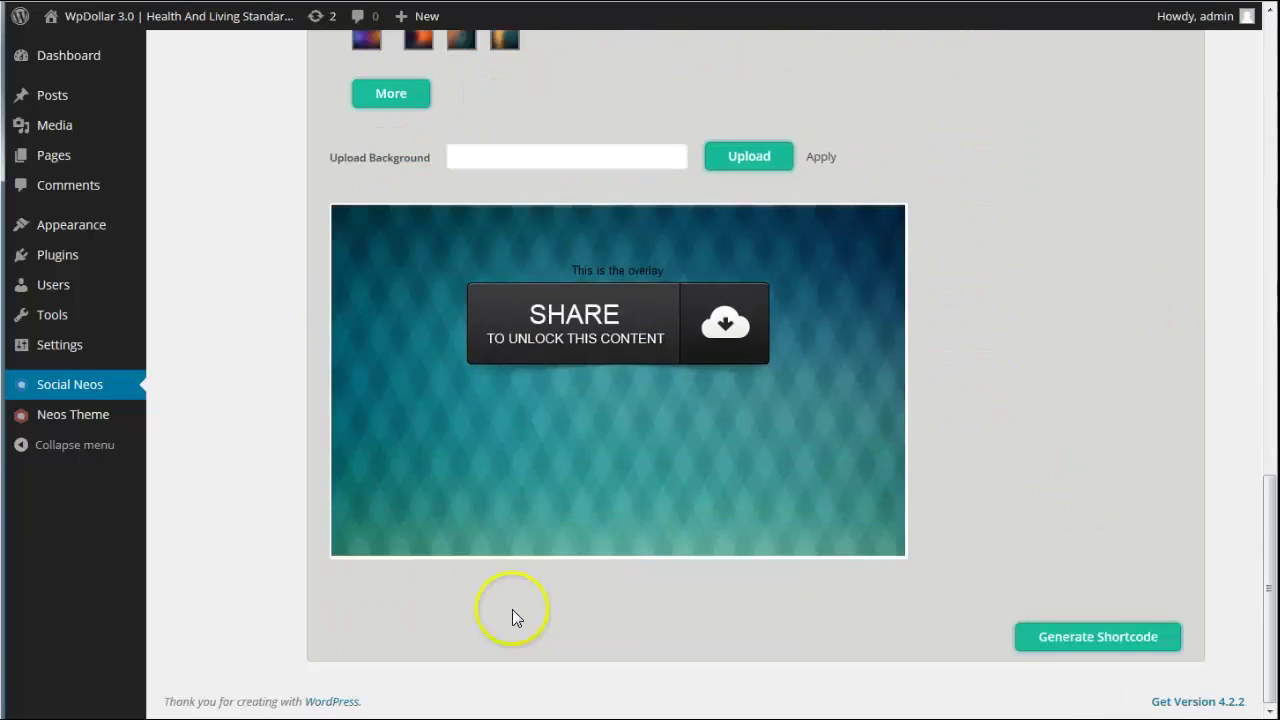
scroll(700, 530, up, 1)
scroll(920, 470, up, 9)
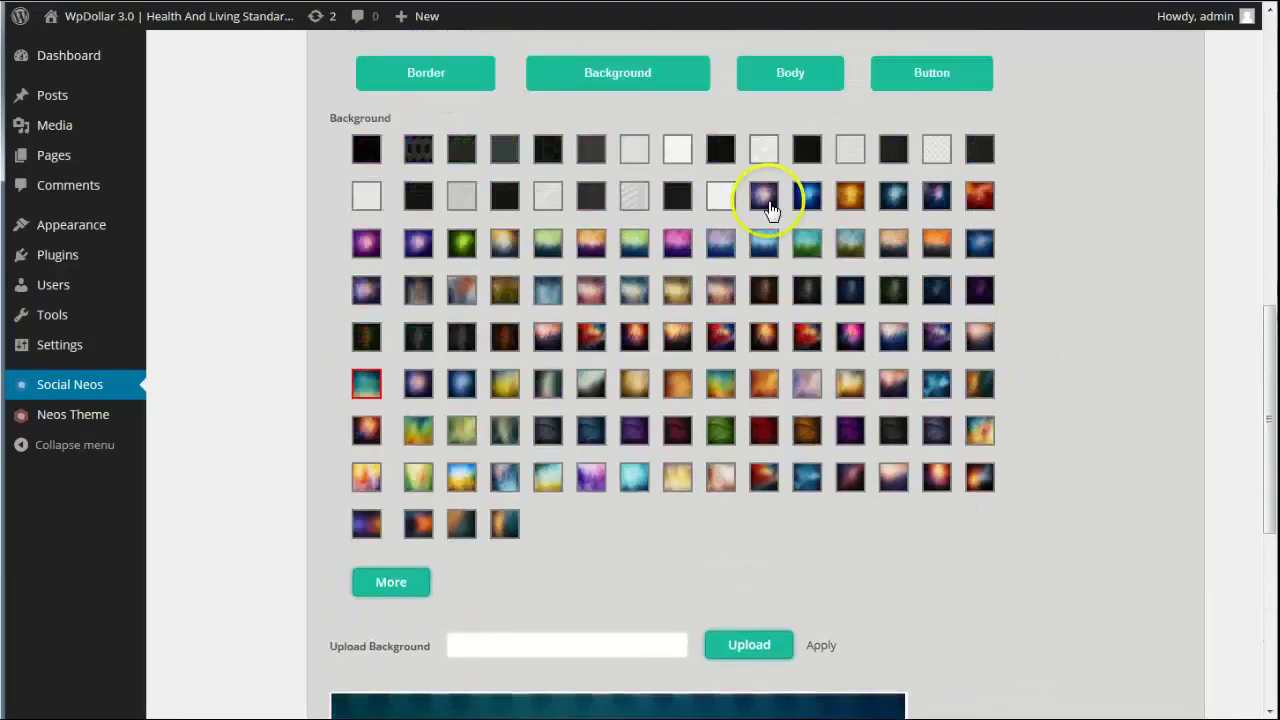
scroll(600, 500, down, 9)
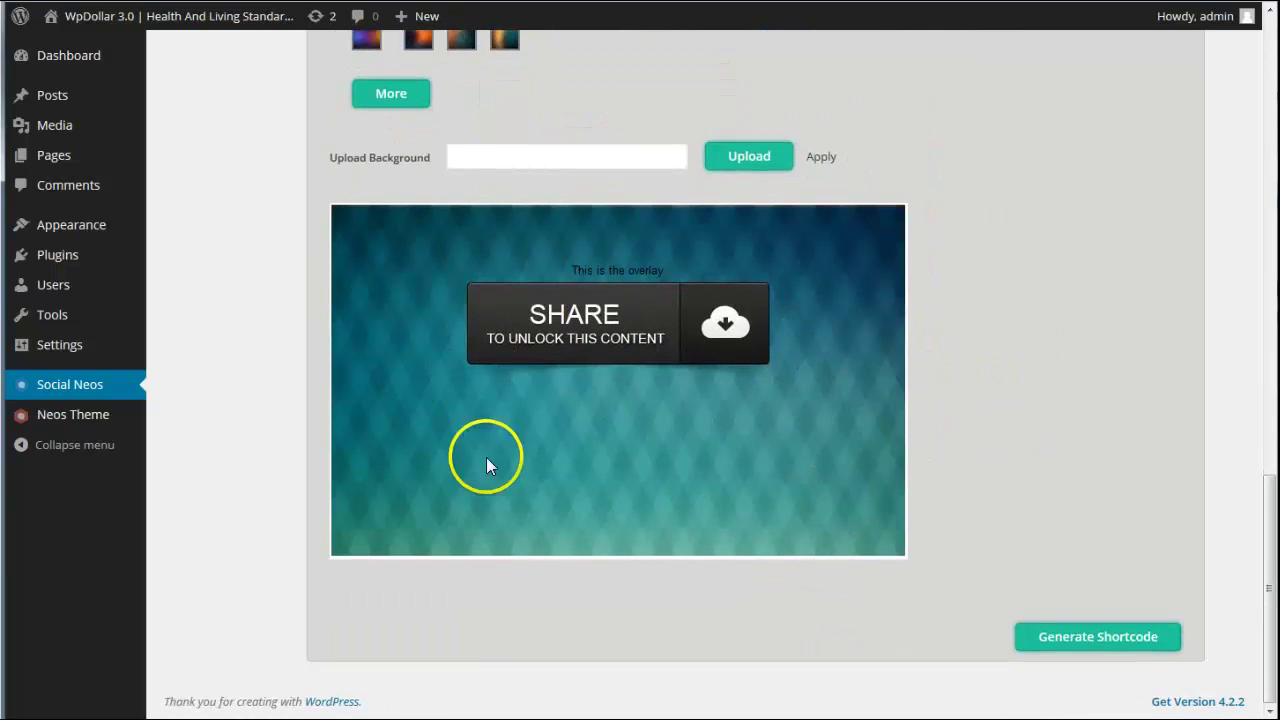
scroll(812, 437, up, 11)
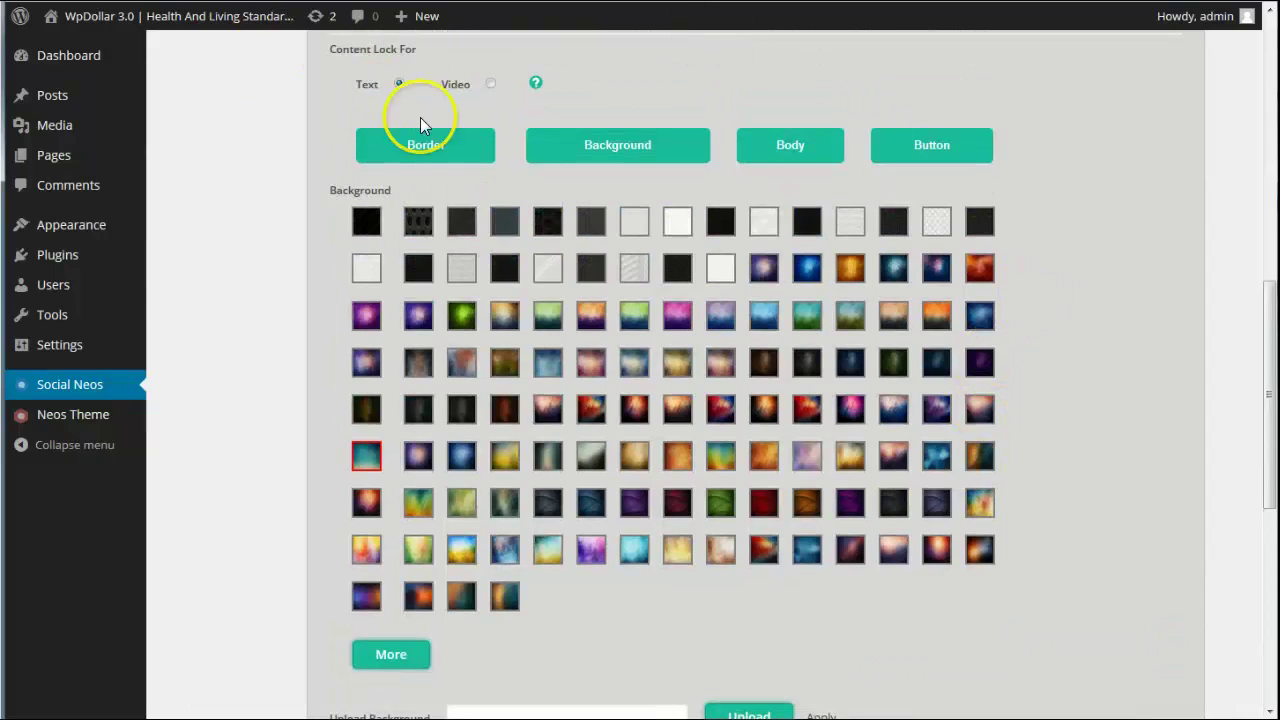
Widen the preview's white border with the Border size slider and show the background palette again.
click(424, 140)
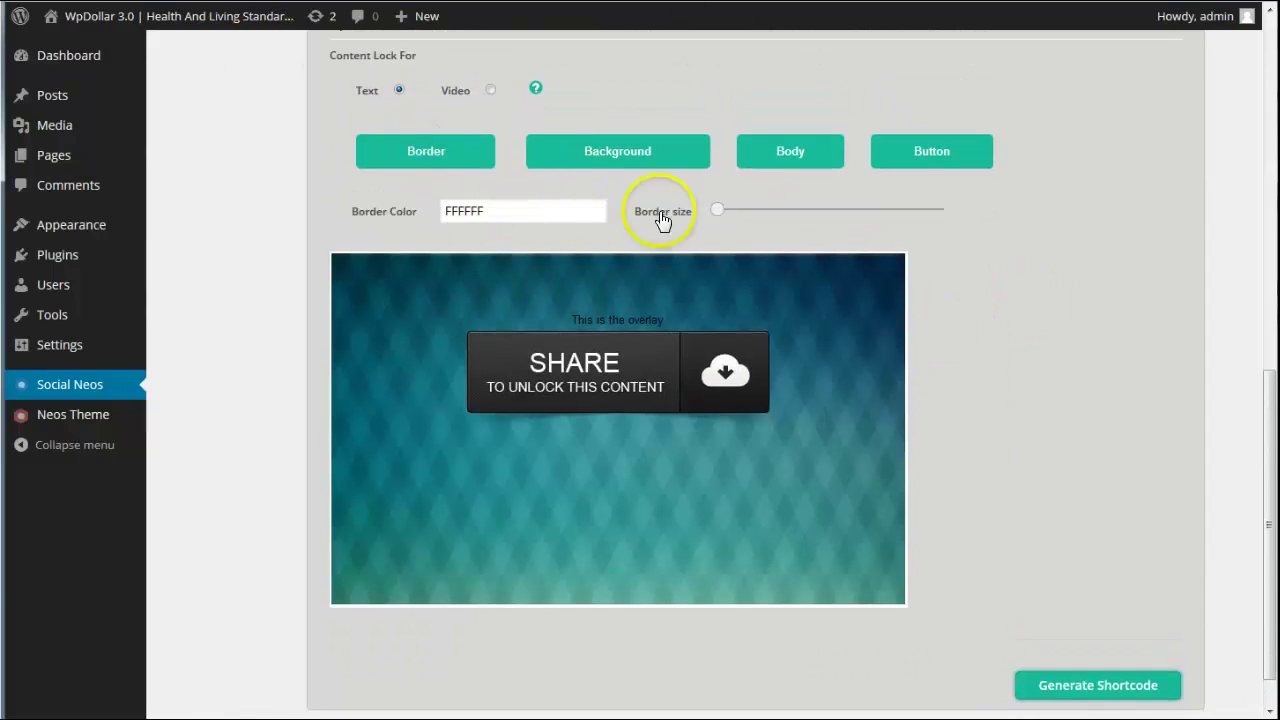
drag(716, 211, 781, 209)
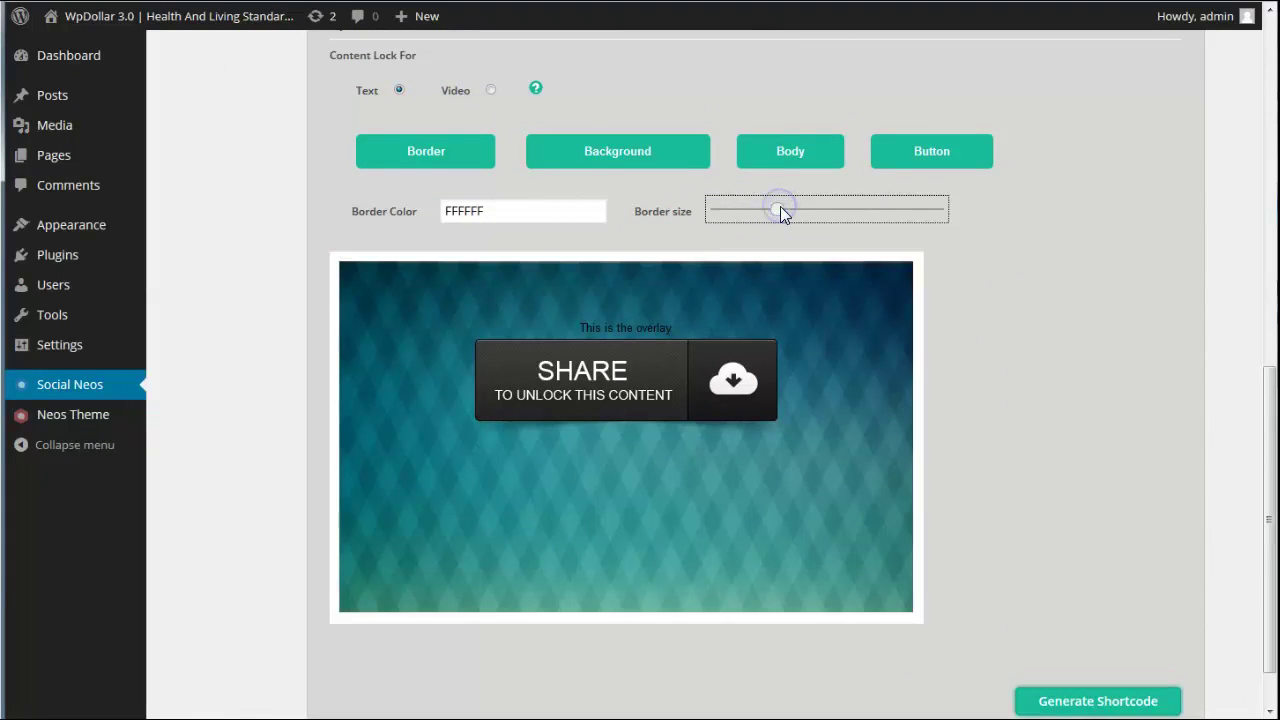
click(621, 157)
scroll(530, 396, down, 3)
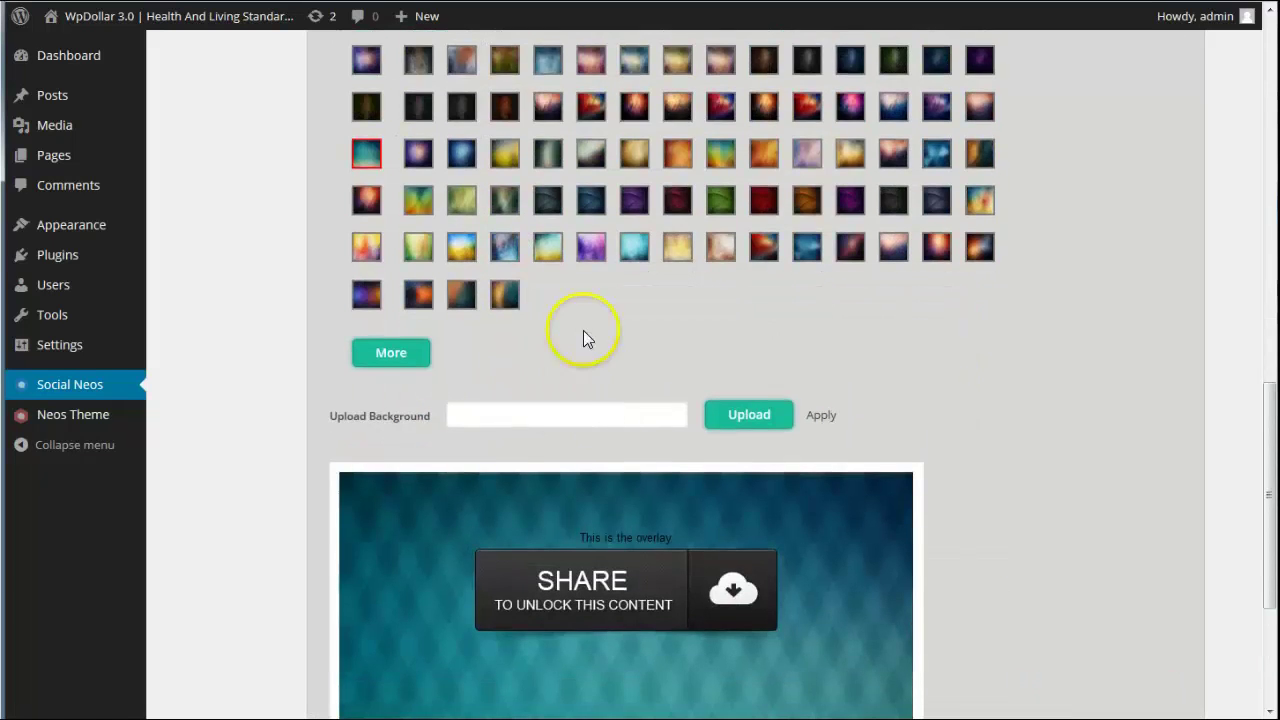
scroll(1051, 487, down, 3)
scroll(1091, 465, up, 8)
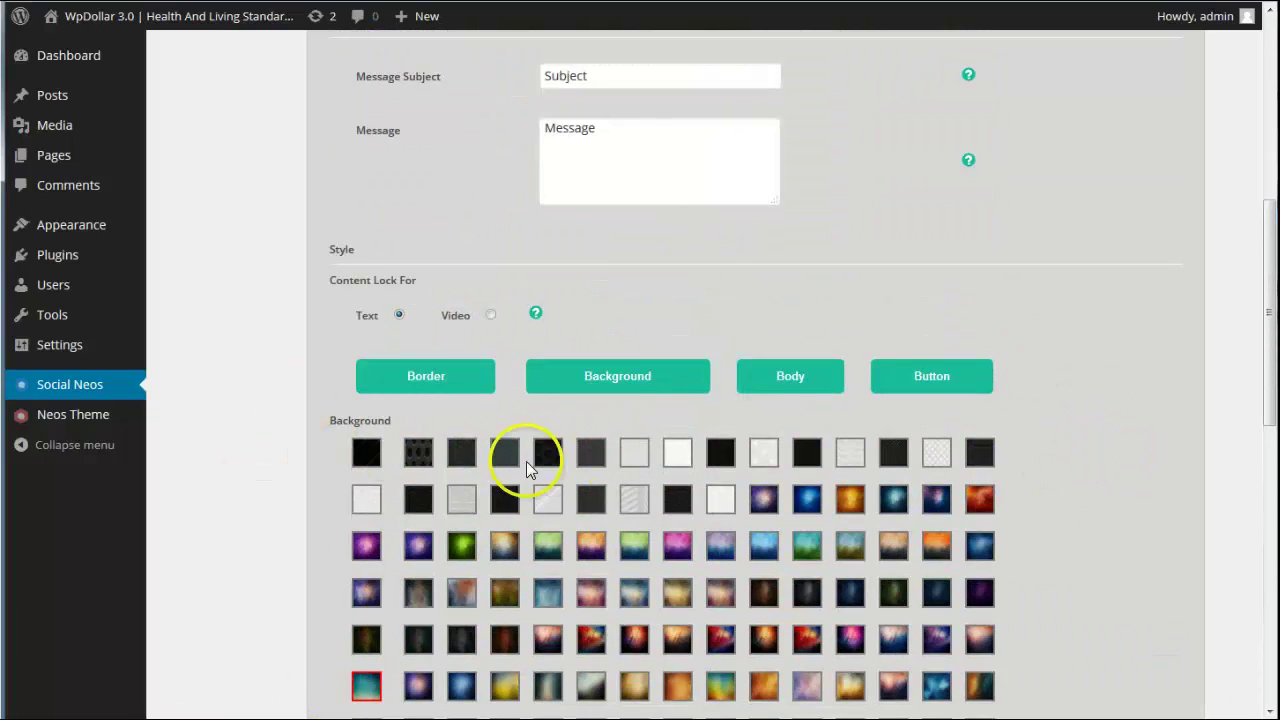
scroll(570, 490, down, 1)
scroll(760, 495, down, 1)
scroll(600, 450, up, 1)
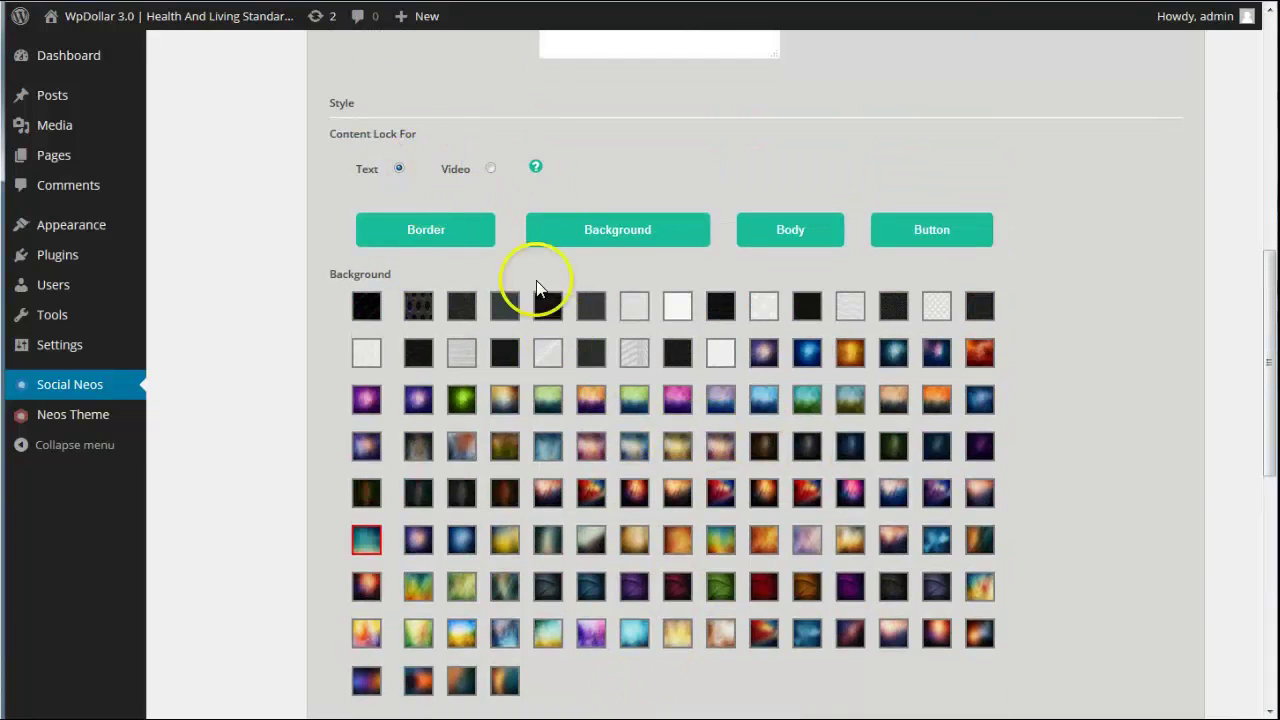
Write 'Anything you want here' in the overlay body as bold, centred yellow text.
click(788, 236)
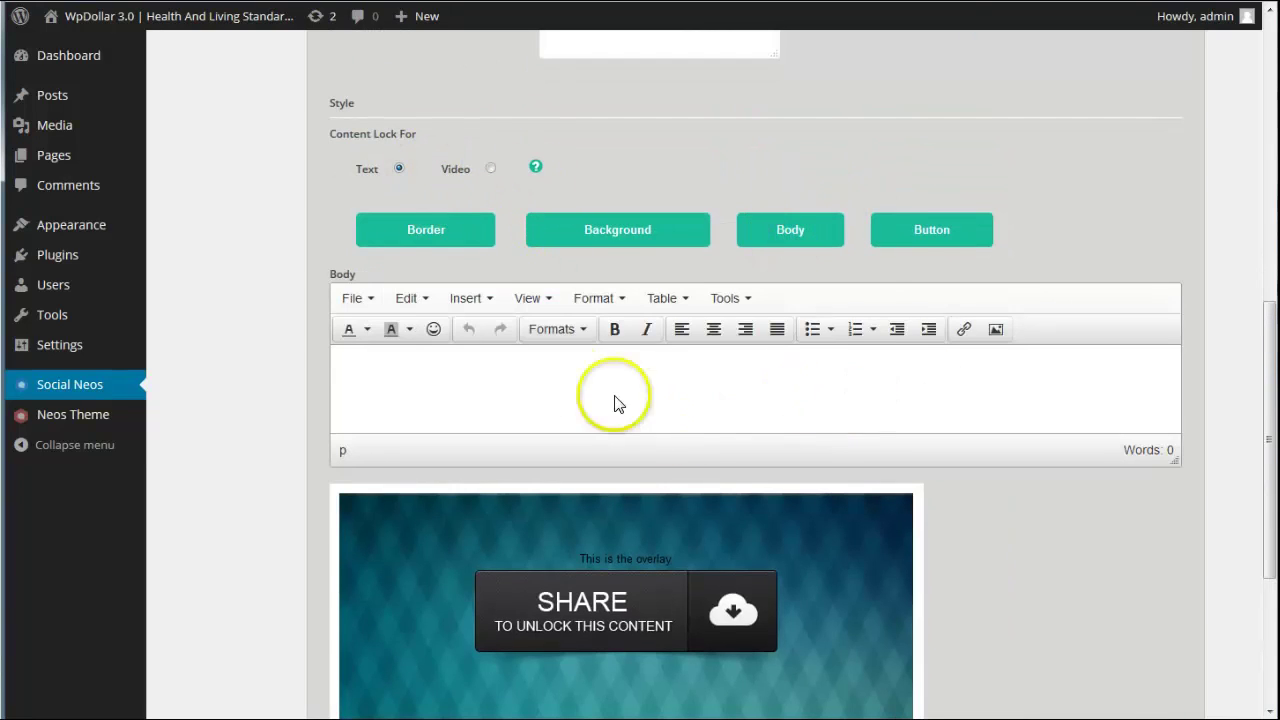
click(566, 378)
text(Anything you wan)
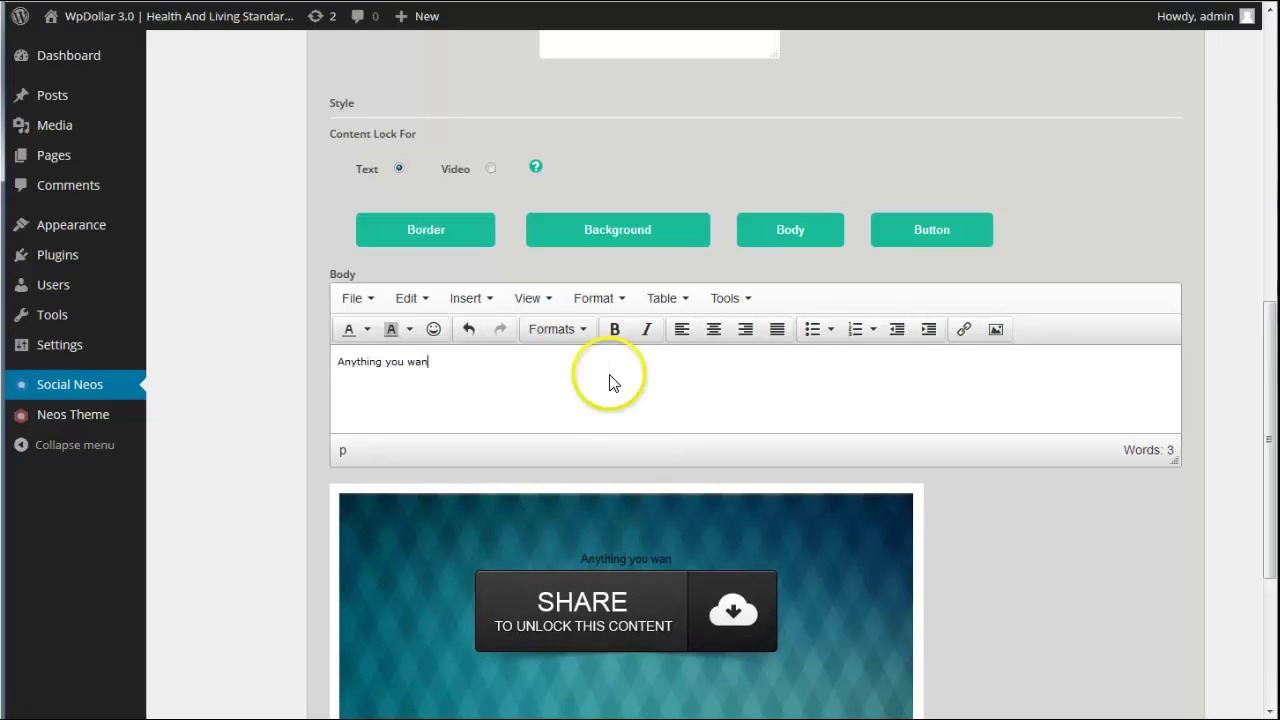
text(t here)
key(ctrl+a)
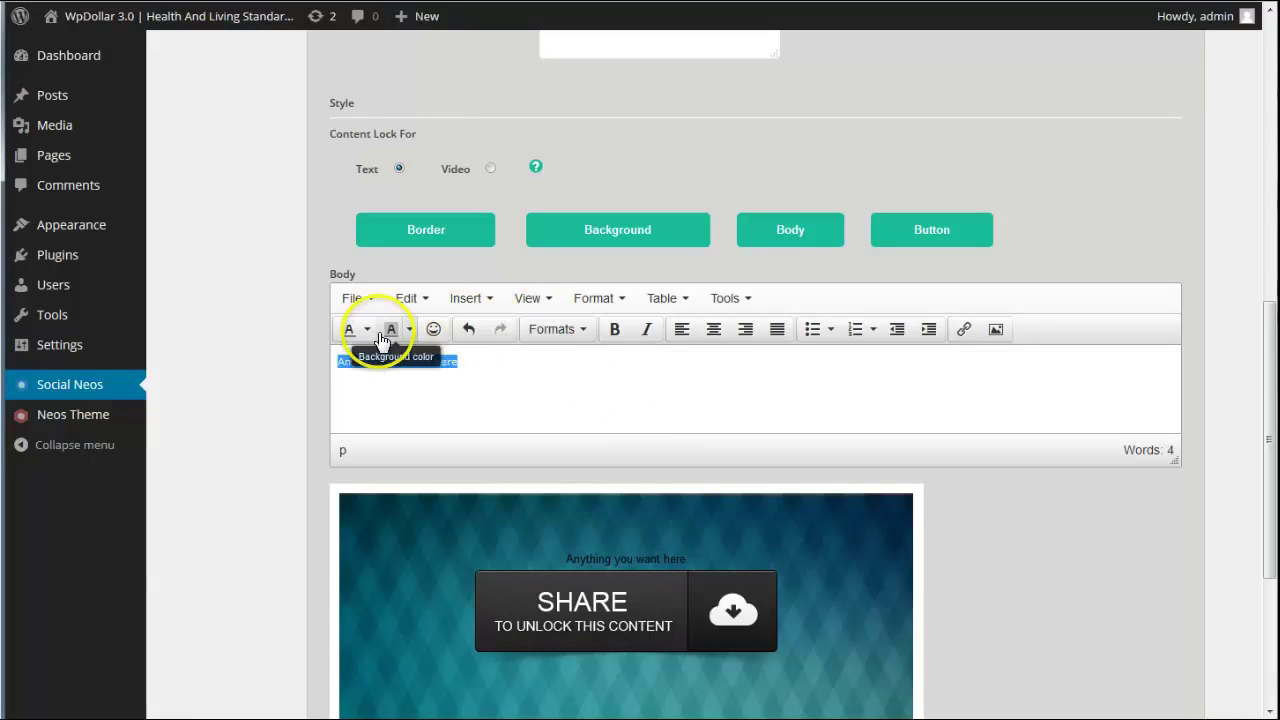
click(367, 330)
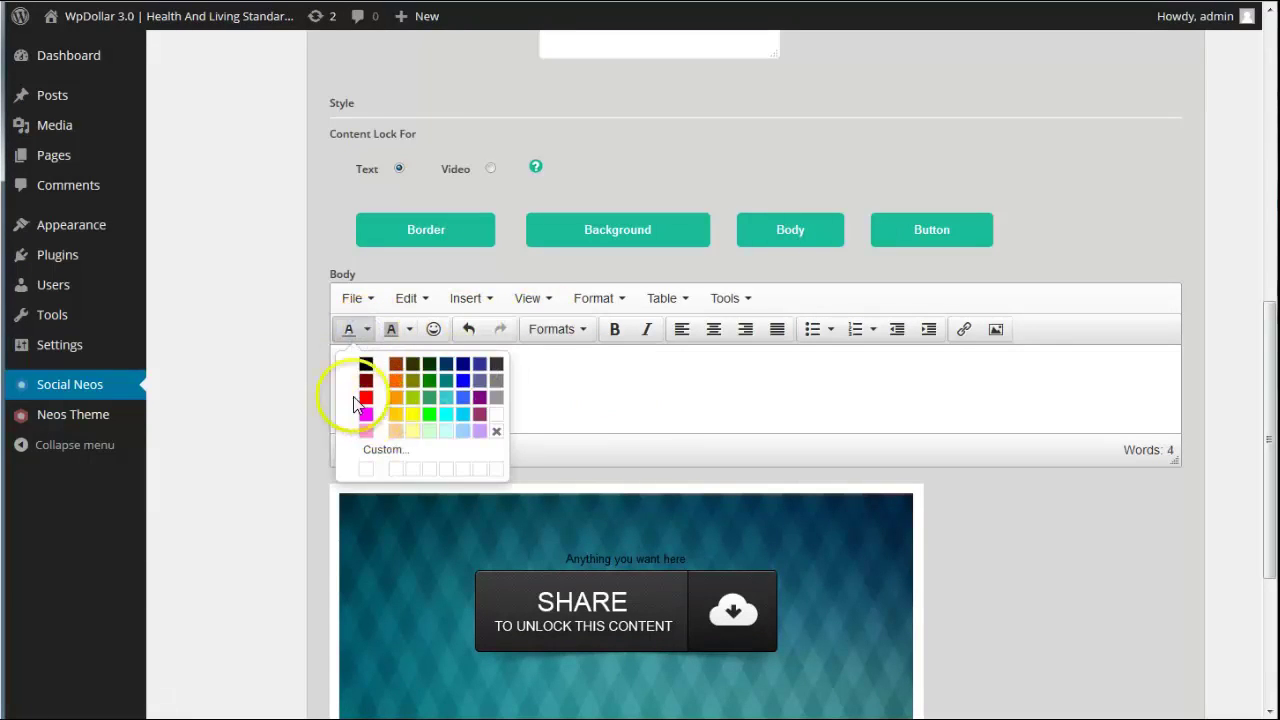
click(413, 414)
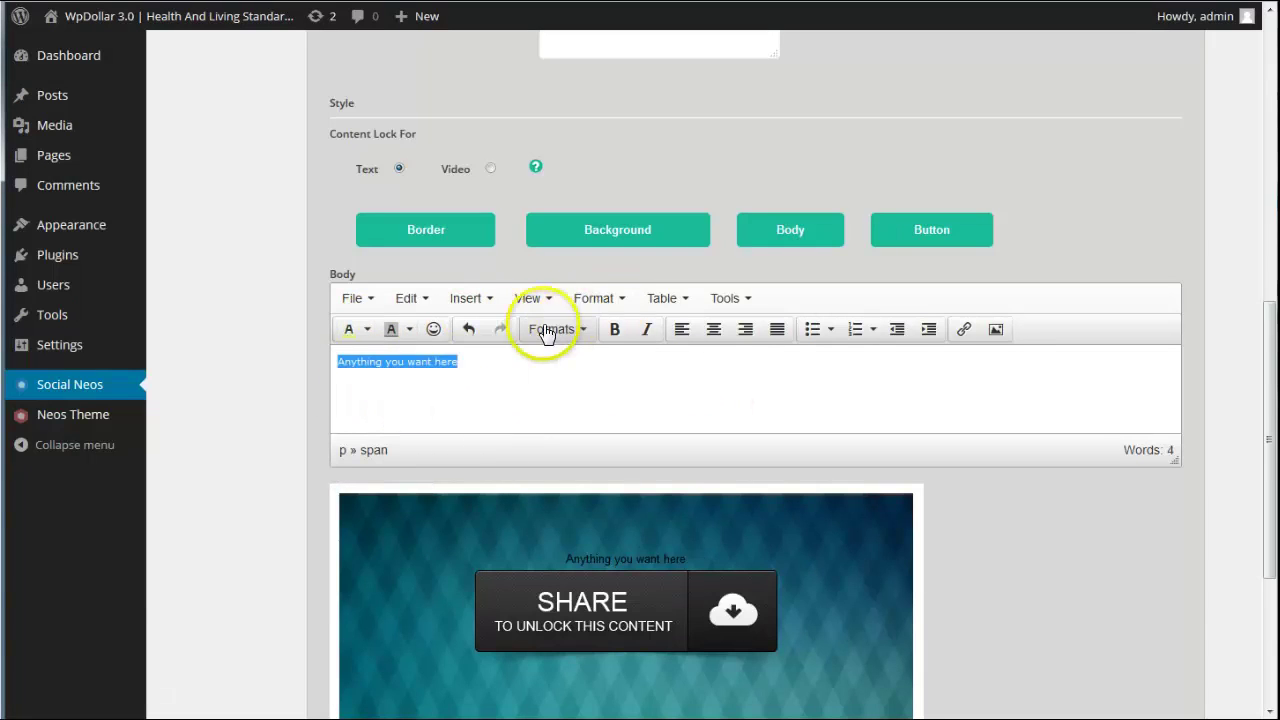
click(616, 331)
click(712, 329)
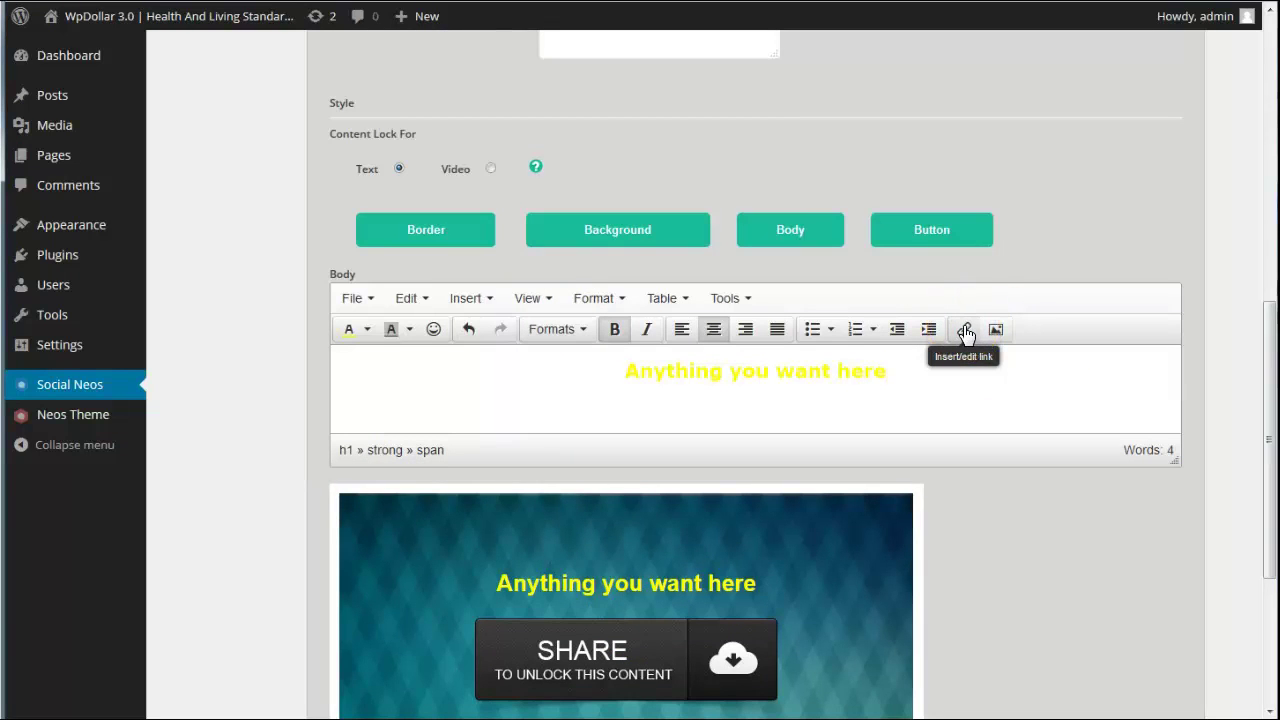
Check the body text's HTML in Tools > Source code, then close it.
click(736, 300)
click(757, 341)
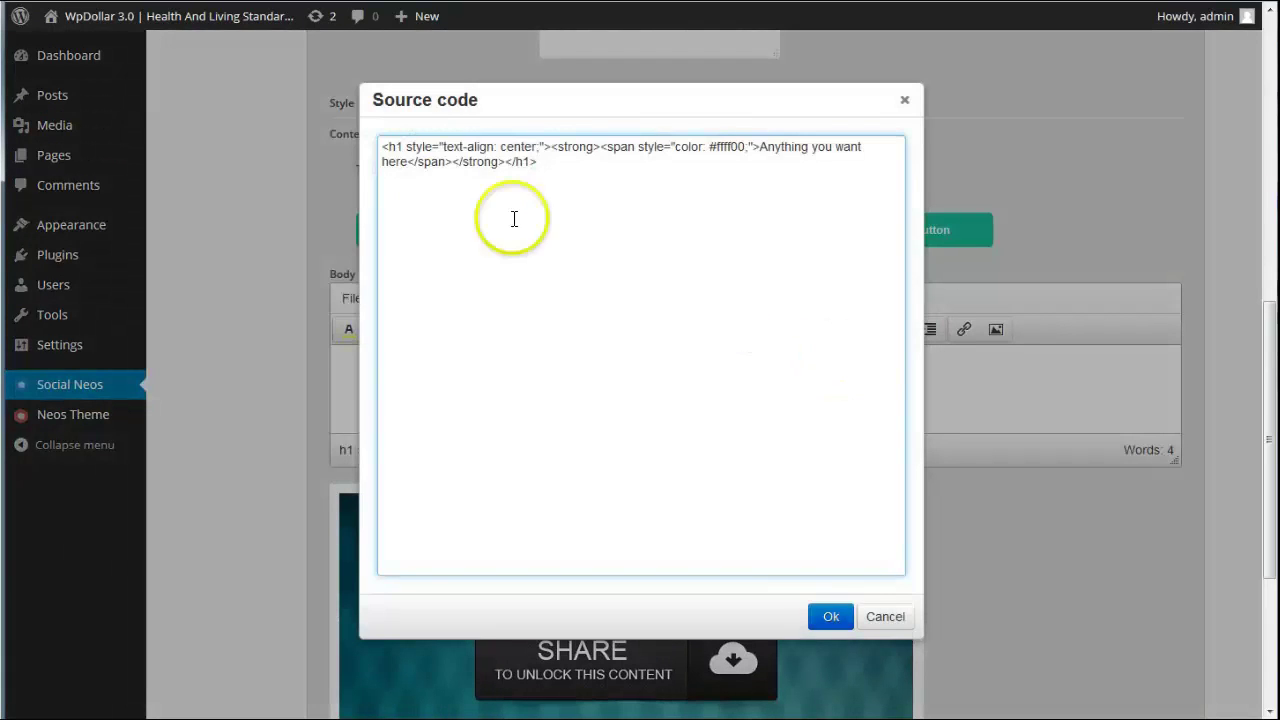
click(904, 100)
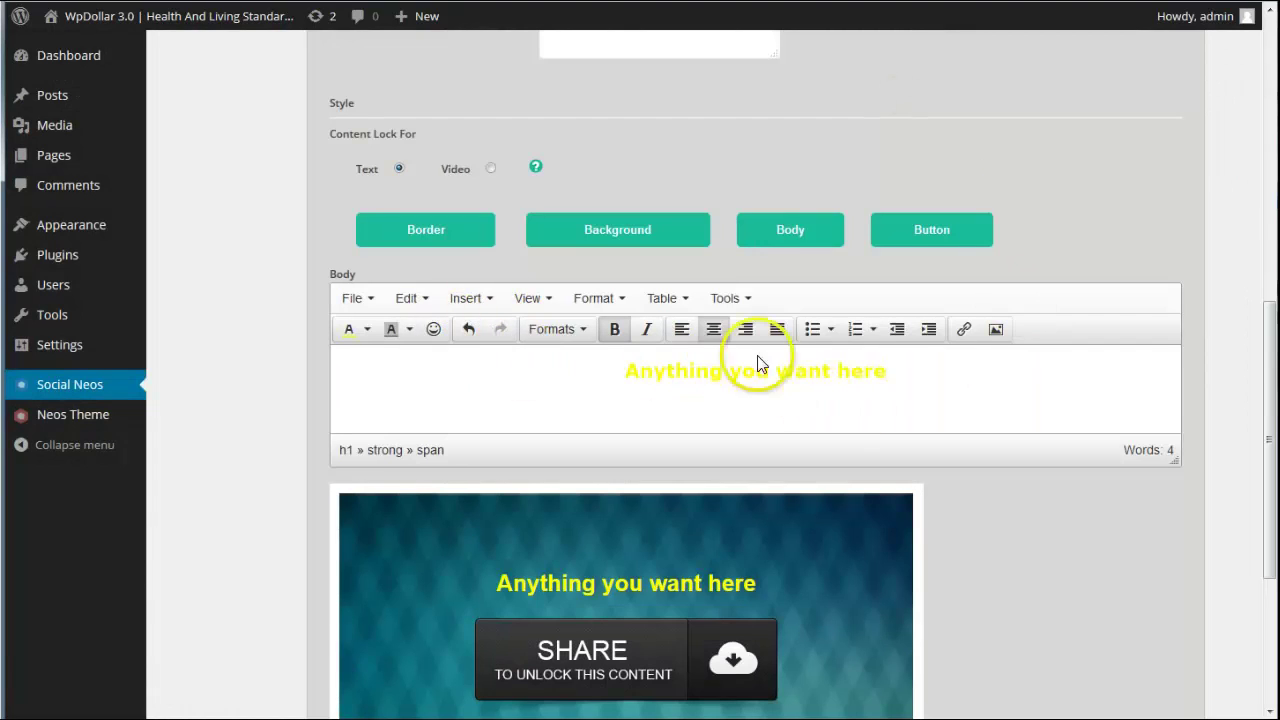
scroll(951, 368, down, 3)
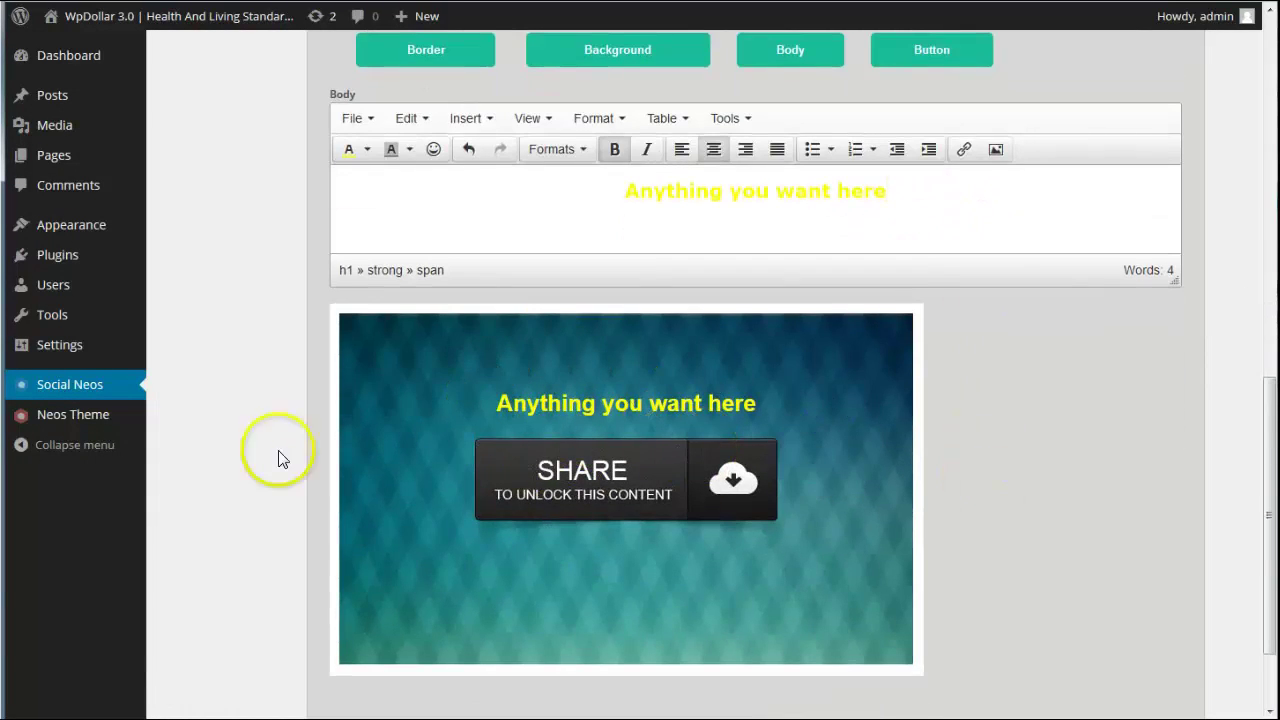
scroll(946, 451, down, 2)
scroll(1207, 350, up, 10)
scroll(1051, 251, down, 10)
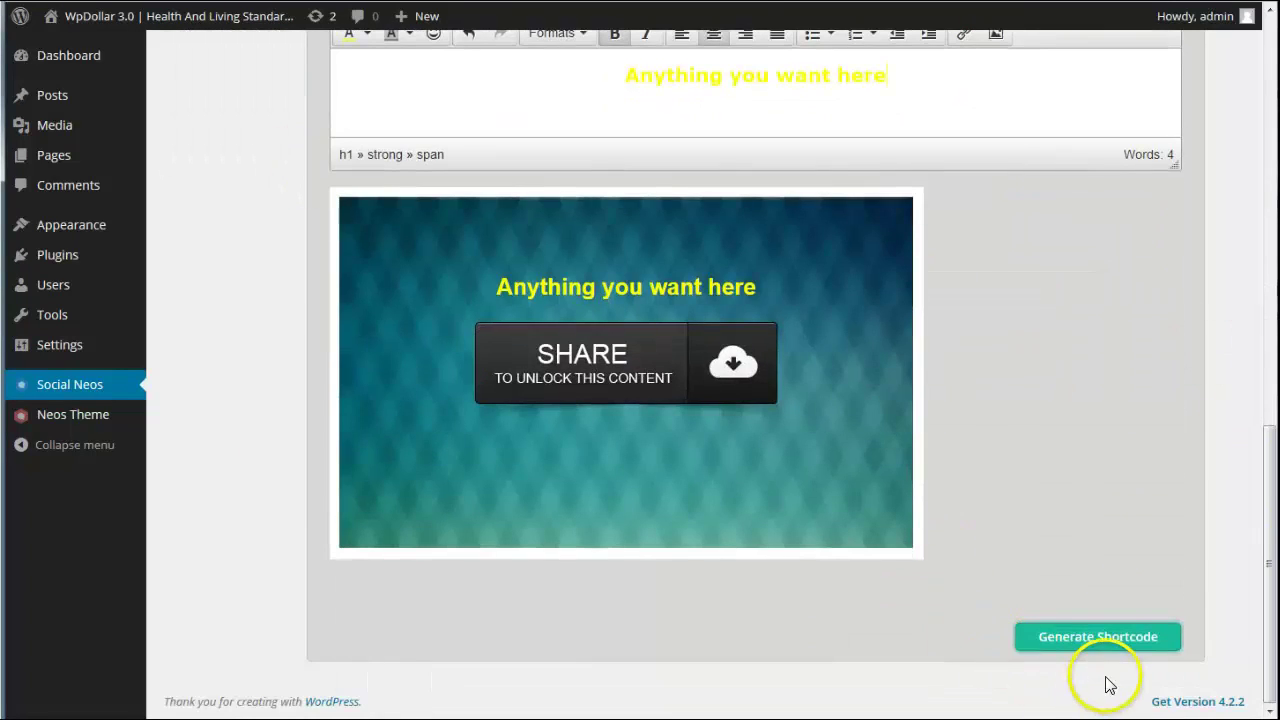
scroll(1130, 612, up, 15)
scroll(440, 458, down, 3)
Lock the video instead of text and choose the red 'Share with Twitter' unlock button.
click(491, 515)
scroll(545, 445, down, 5)
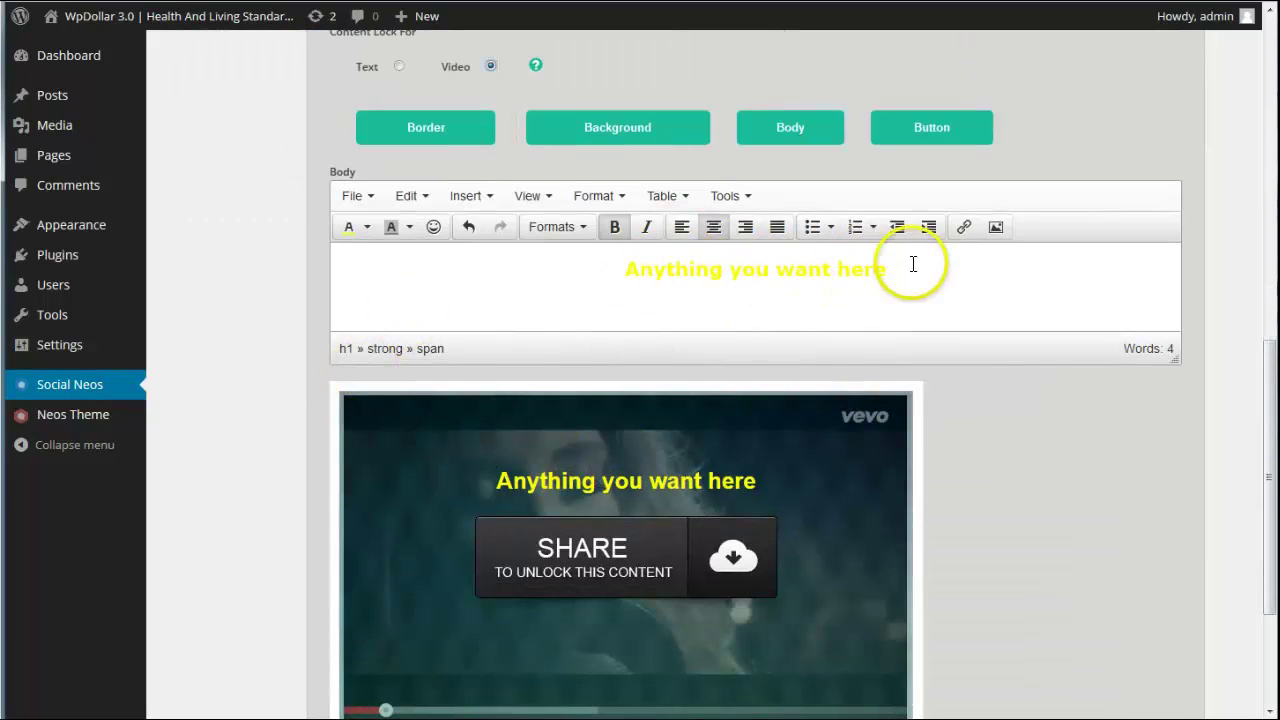
click(925, 130)
scroll(1020, 400, down, 2)
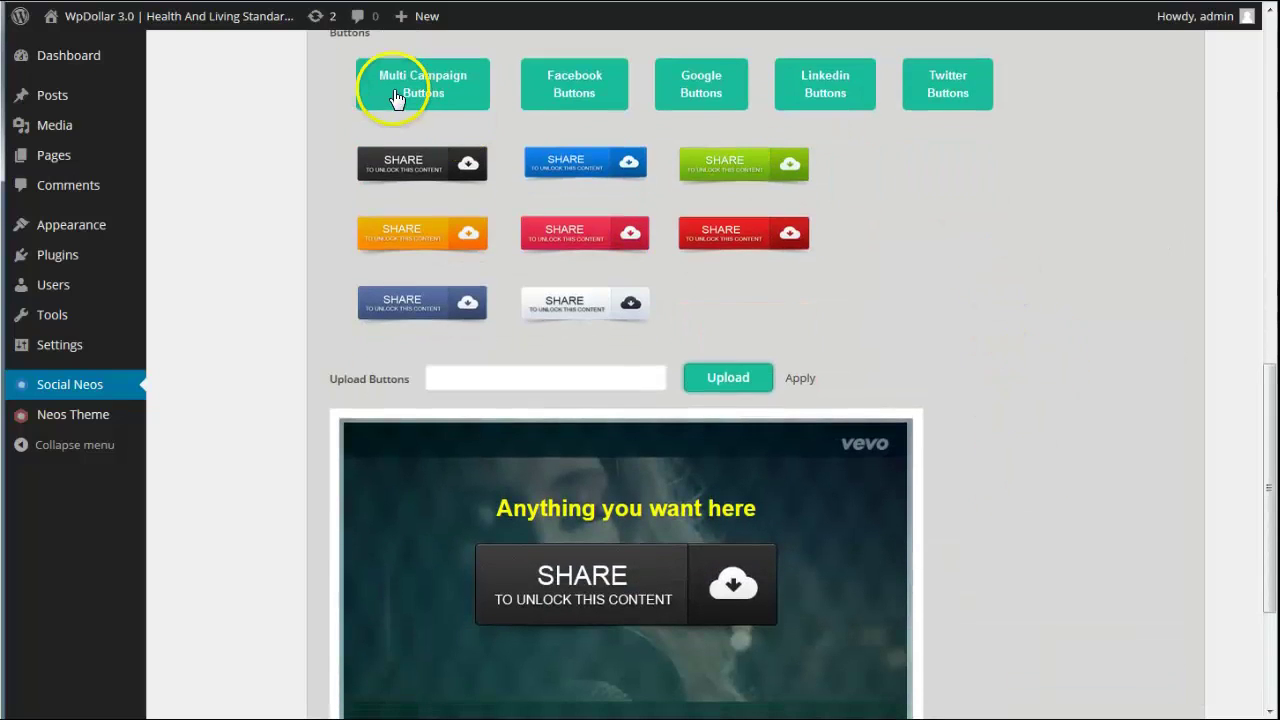
click(395, 95)
click(580, 87)
click(703, 85)
click(830, 86)
click(952, 94)
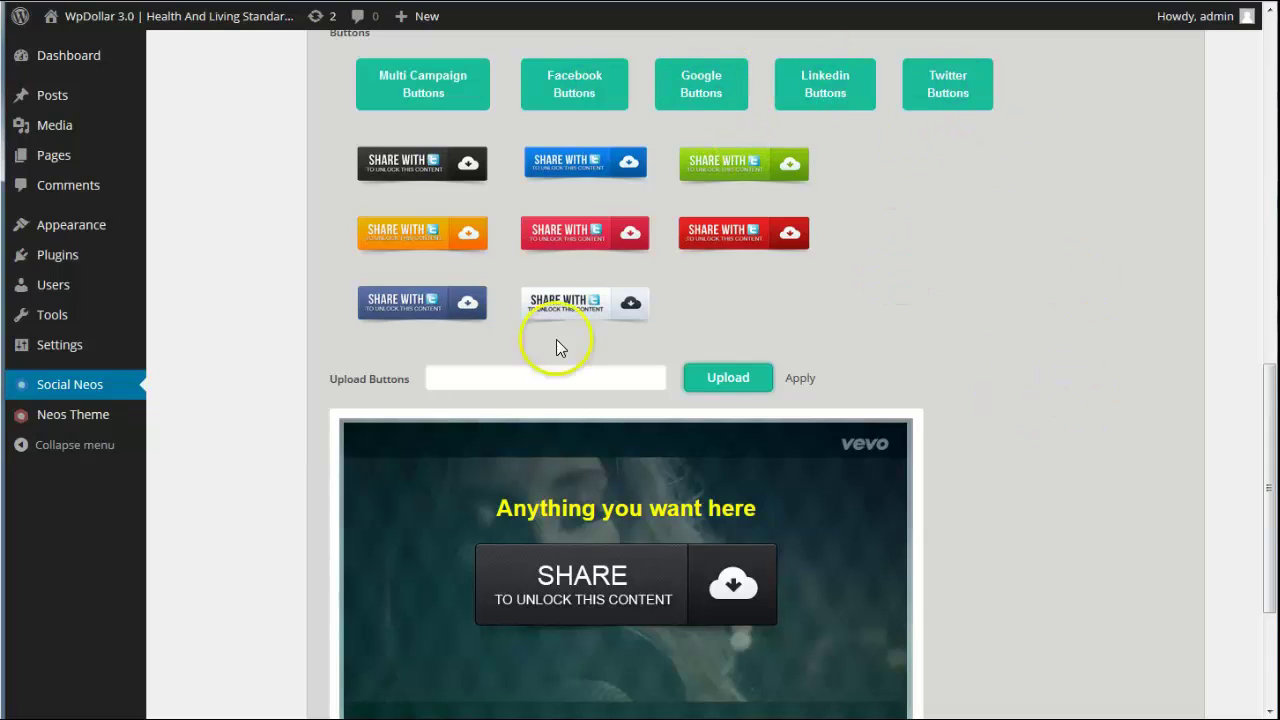
click(737, 234)
scroll(1058, 340, down, 1)
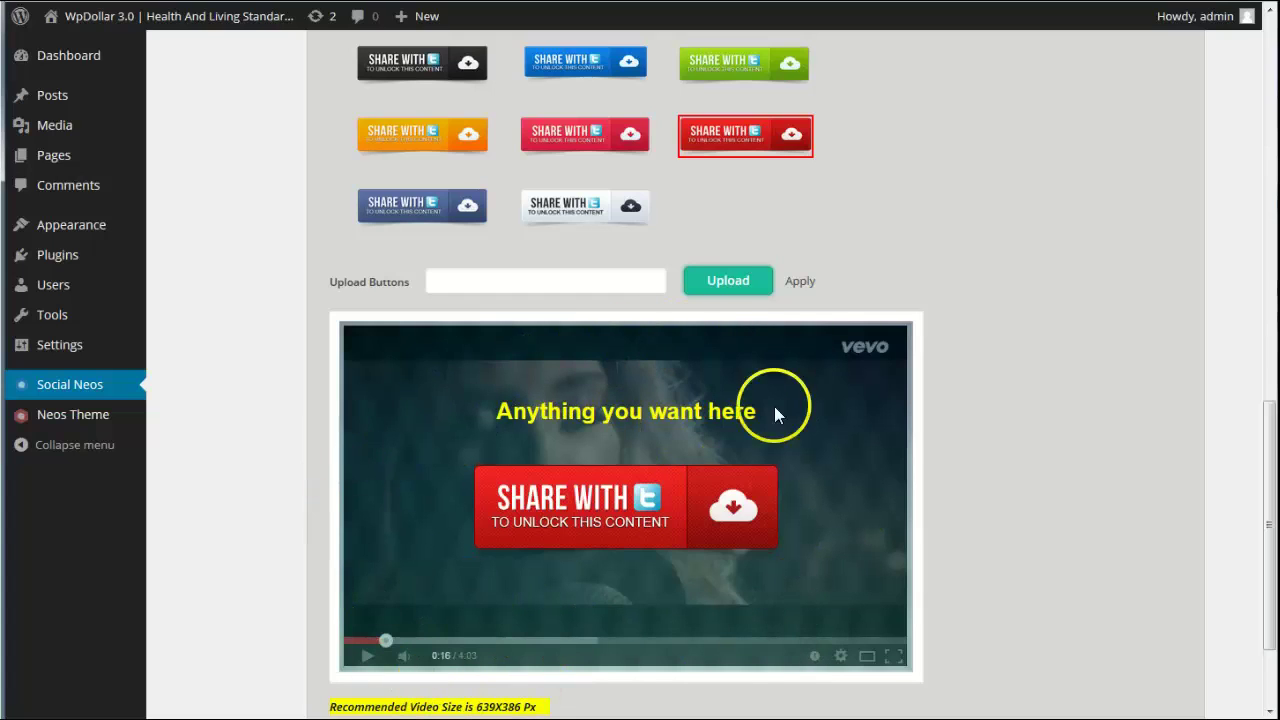
Test the overlay background Transparency slider by raising it to full.
scroll(957, 466, up, 4)
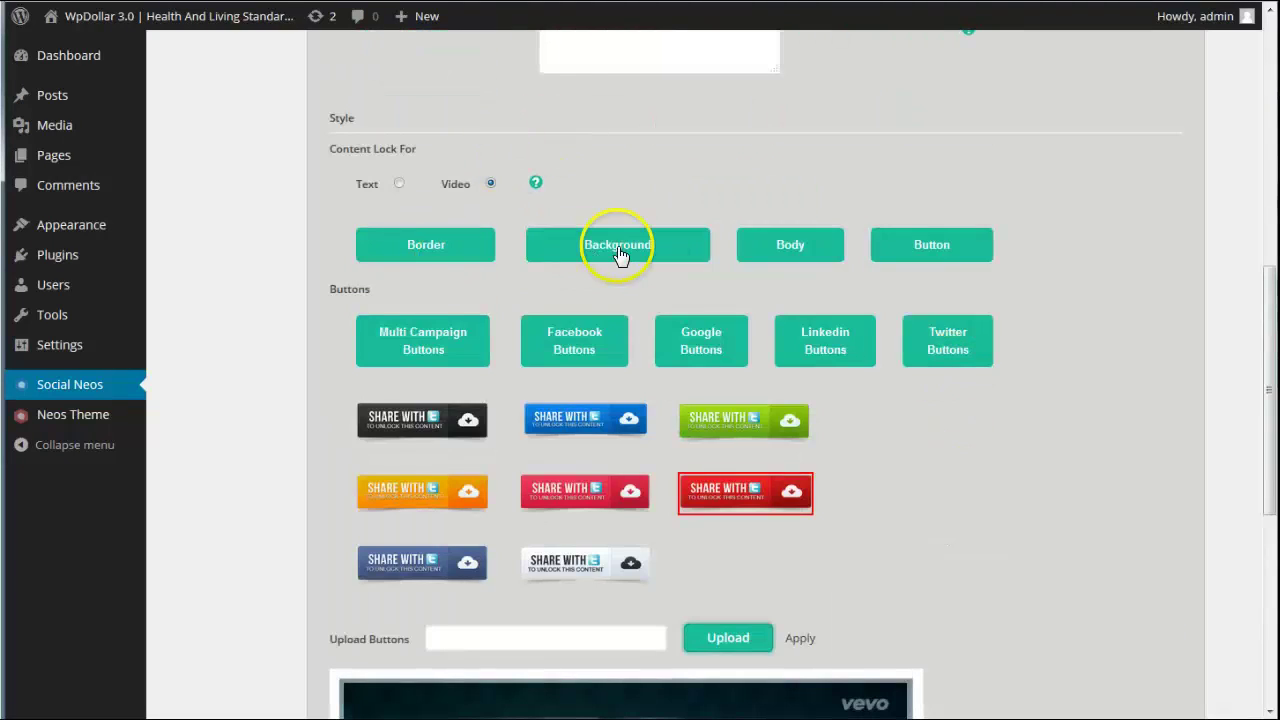
click(615, 244)
scroll(1000, 400, down, 1)
scroll(1008, 421, down, 2)
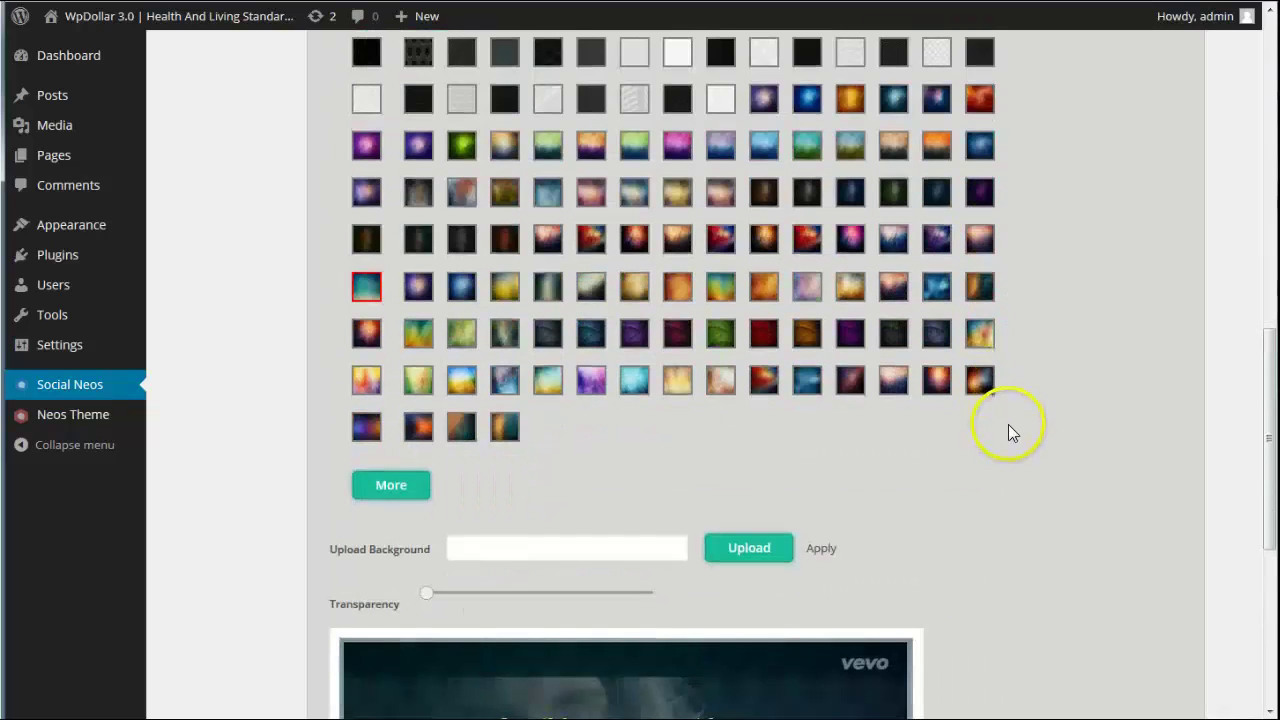
scroll(420, 500, down, 3)
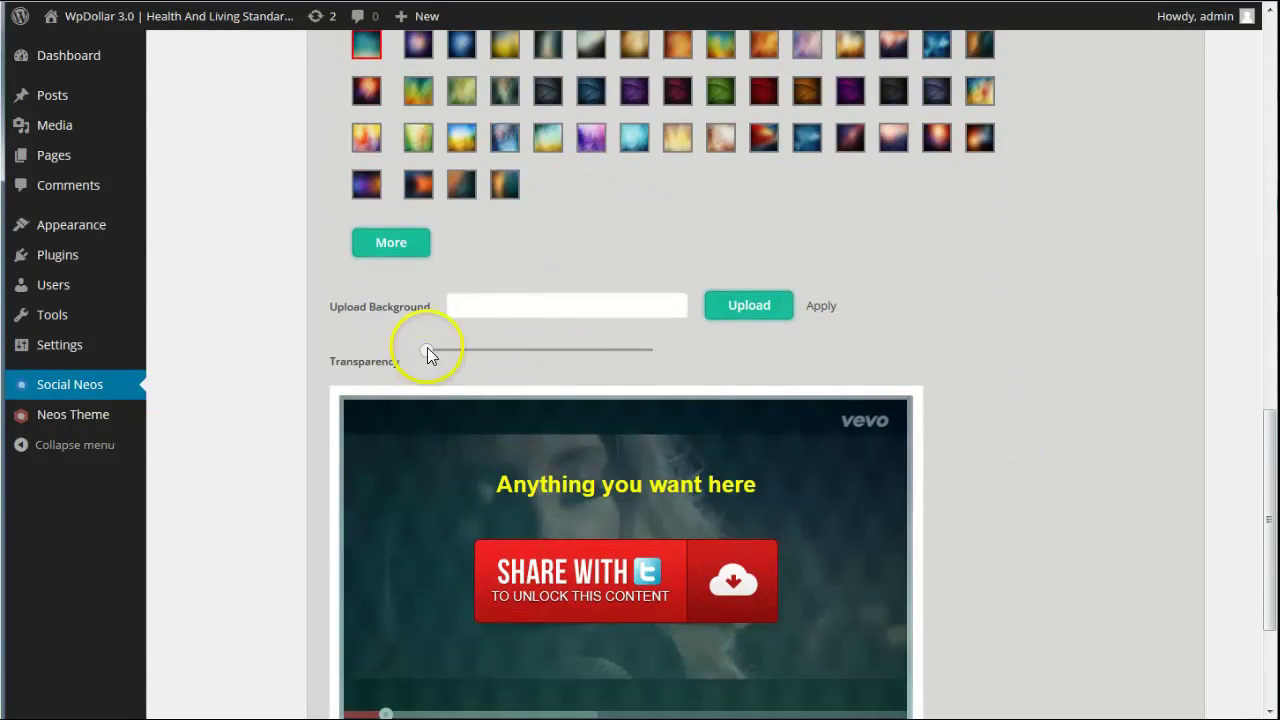
drag(427, 350, 655, 343)
scroll(686, 361, down, 1)
Drag overlay Transparency back to its far-left minimum so the video shows clearly.
drag(646, 276, 566, 278)
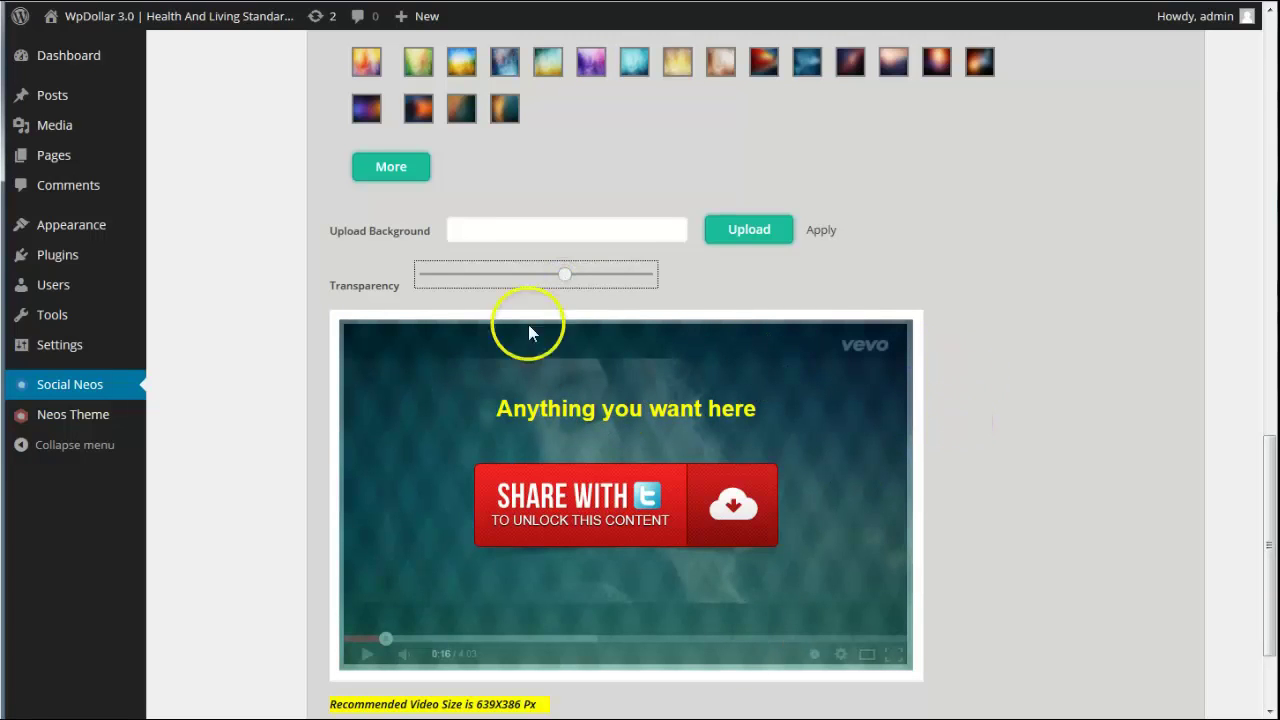
click(408, 272)
drag(443, 276, 426, 276)
click(663, 490)
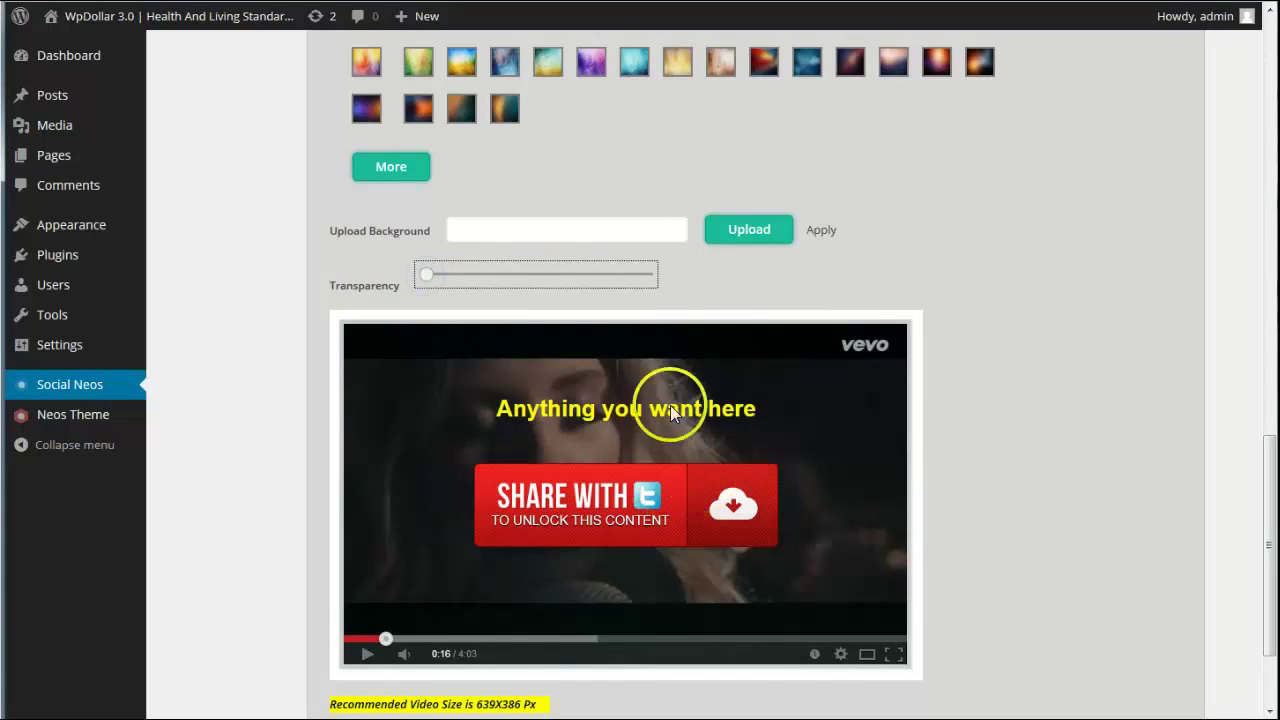
scroll(1054, 421, down, 2)
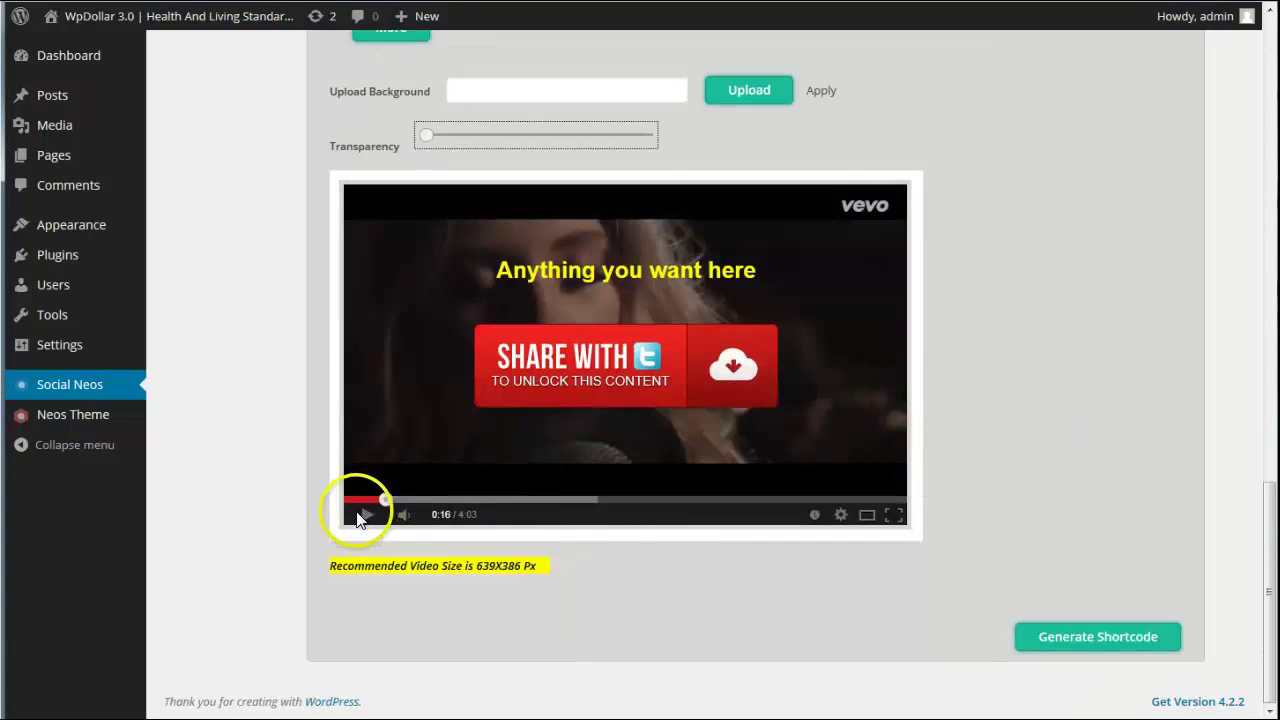
scroll(1046, 390, up, 15)
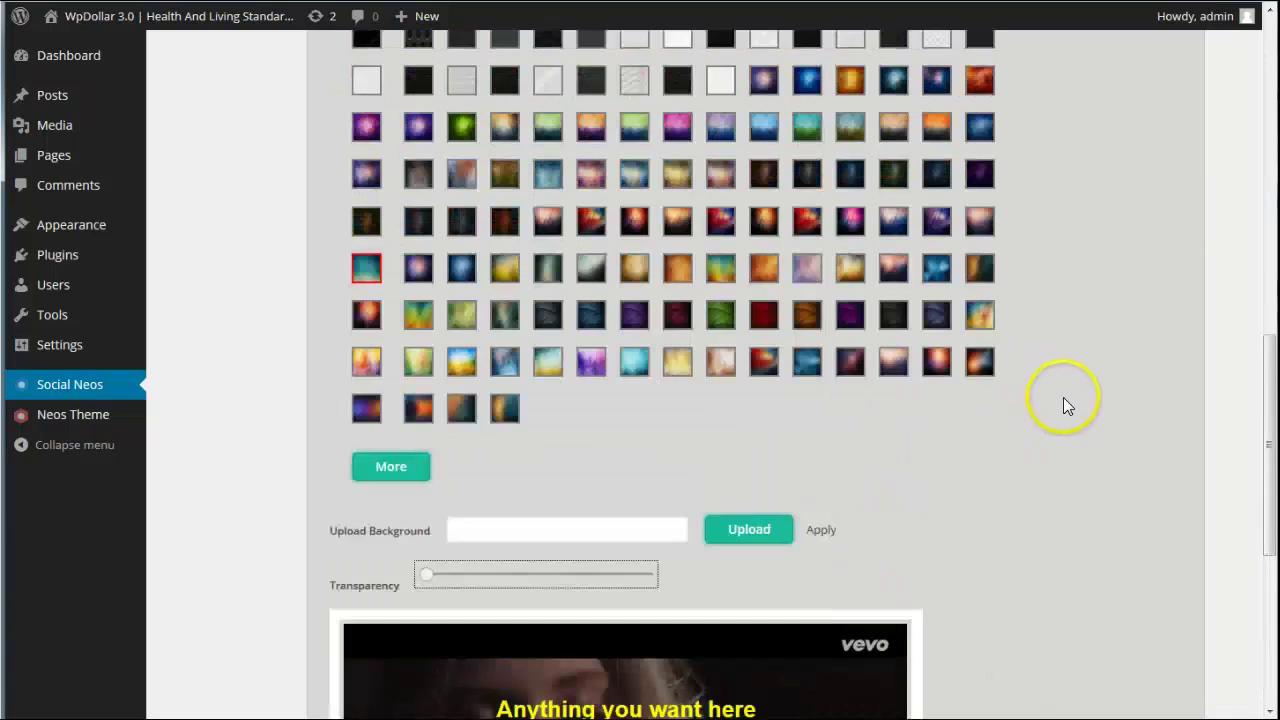
Switch the JV Demo campaign action to Optin.
scroll(1070, 380, down, 6)
scroll(1082, 335, up, 8)
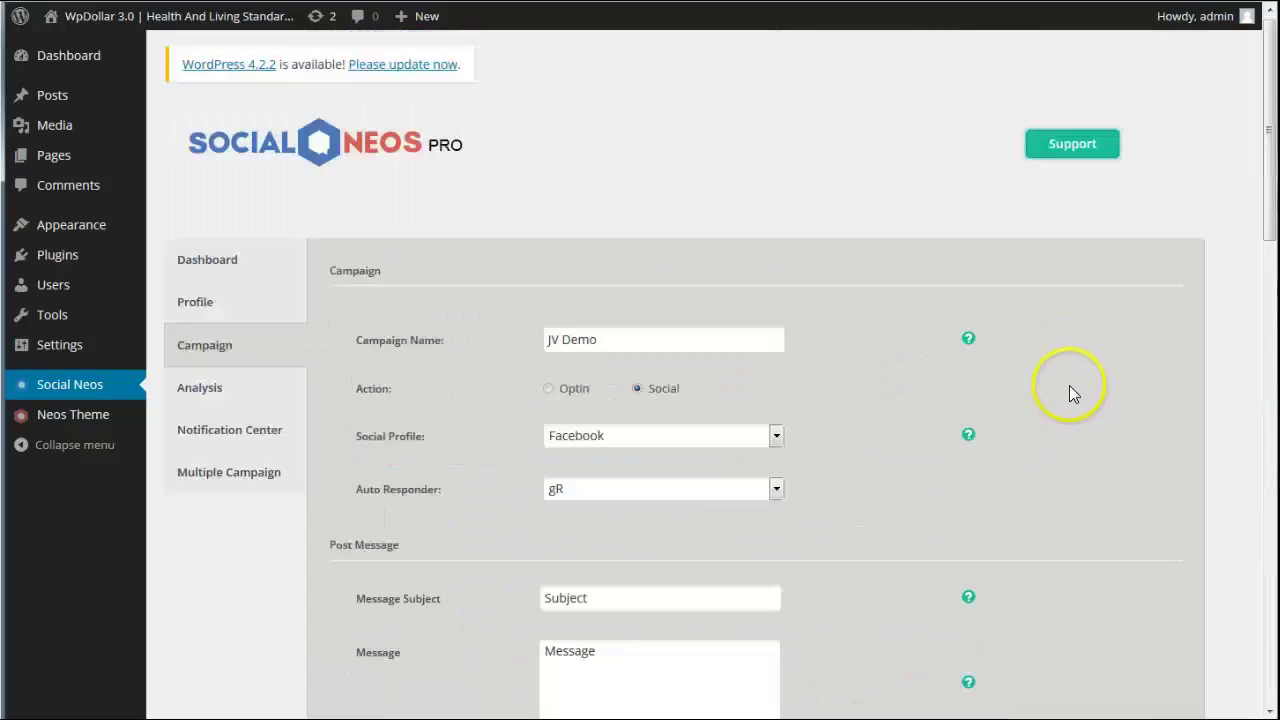
click(551, 397)
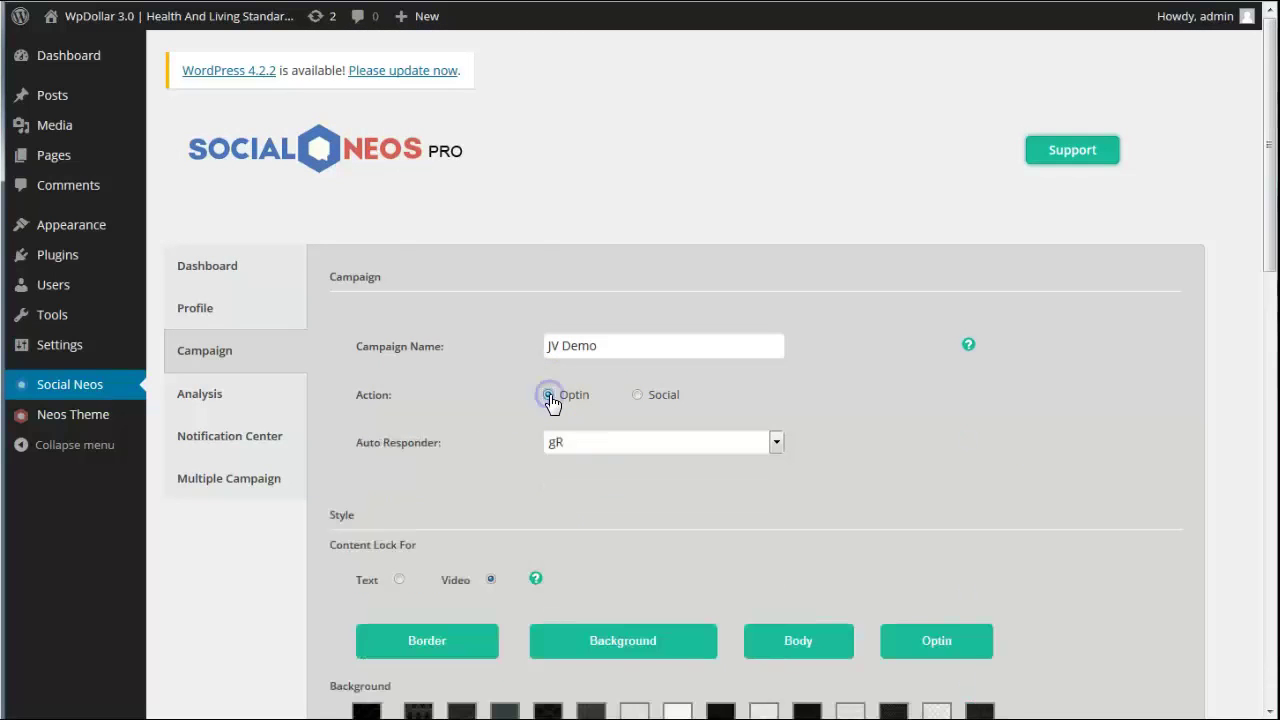
Drag the Transparency slider fully right to show the teal patterned background over the video.
scroll(492, 410, down, 6)
scroll(564, 466, down, 3)
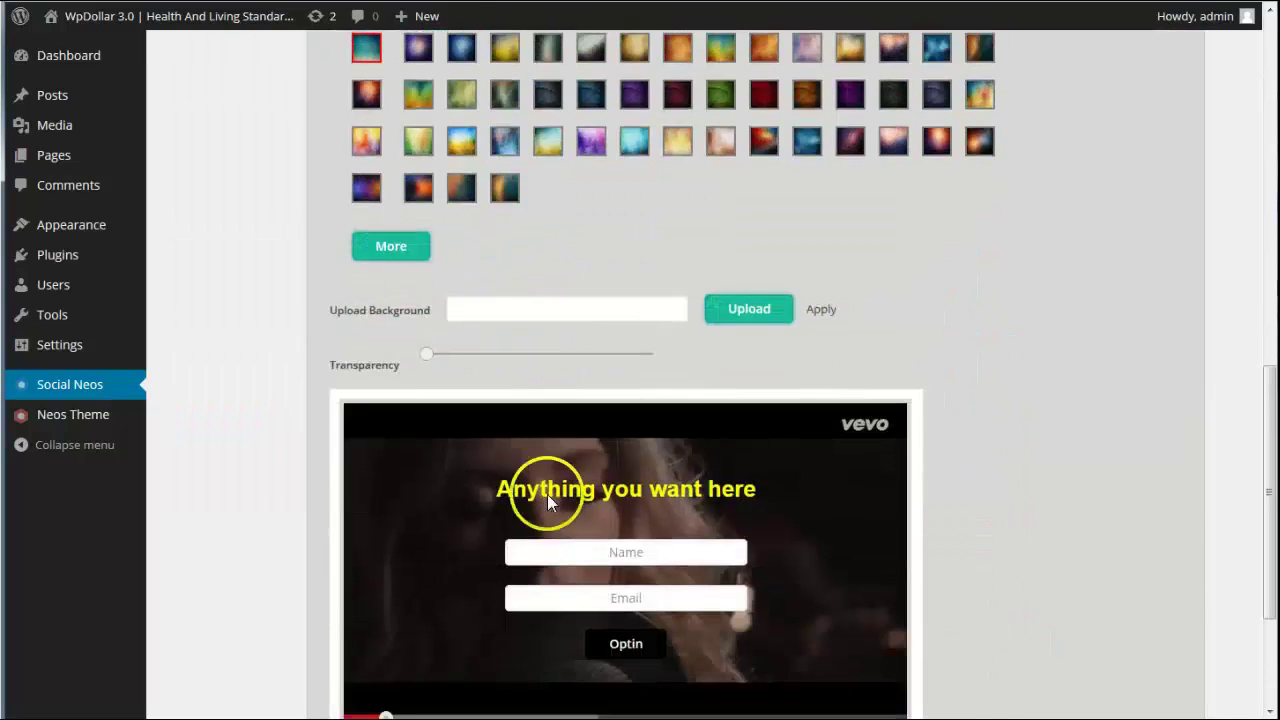
scroll(1160, 346, up, 5)
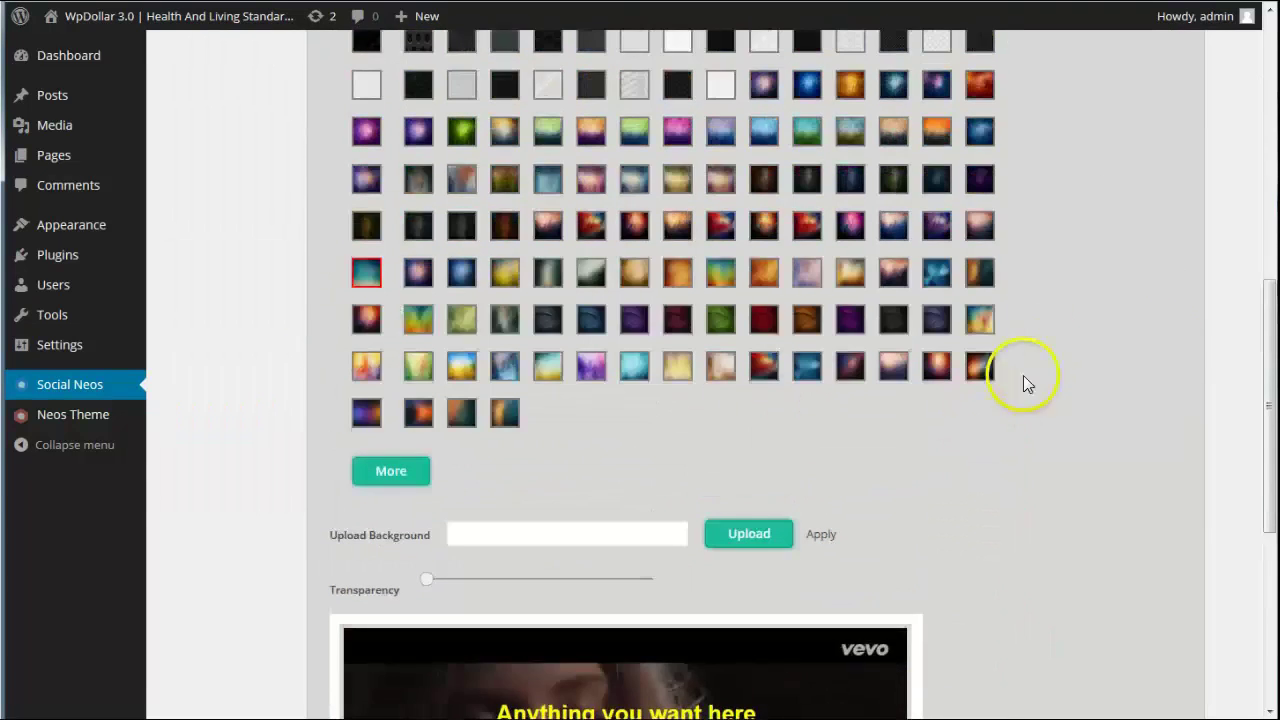
scroll(640, 446, down, 5)
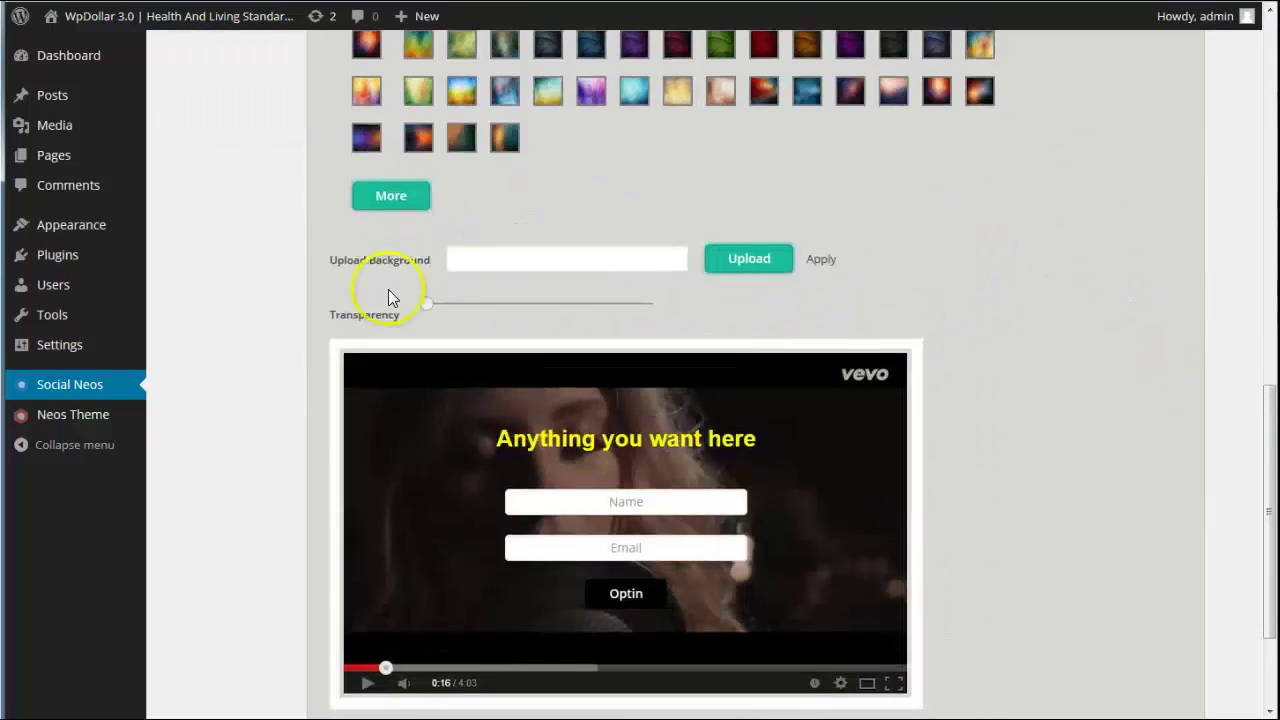
drag(420, 308, 603, 304)
scroll(1050, 325, up, 5)
In the Optin styling settings, set the Button Color to yellow FFD52B.
click(941, 277)
scroll(966, 309, down, 3)
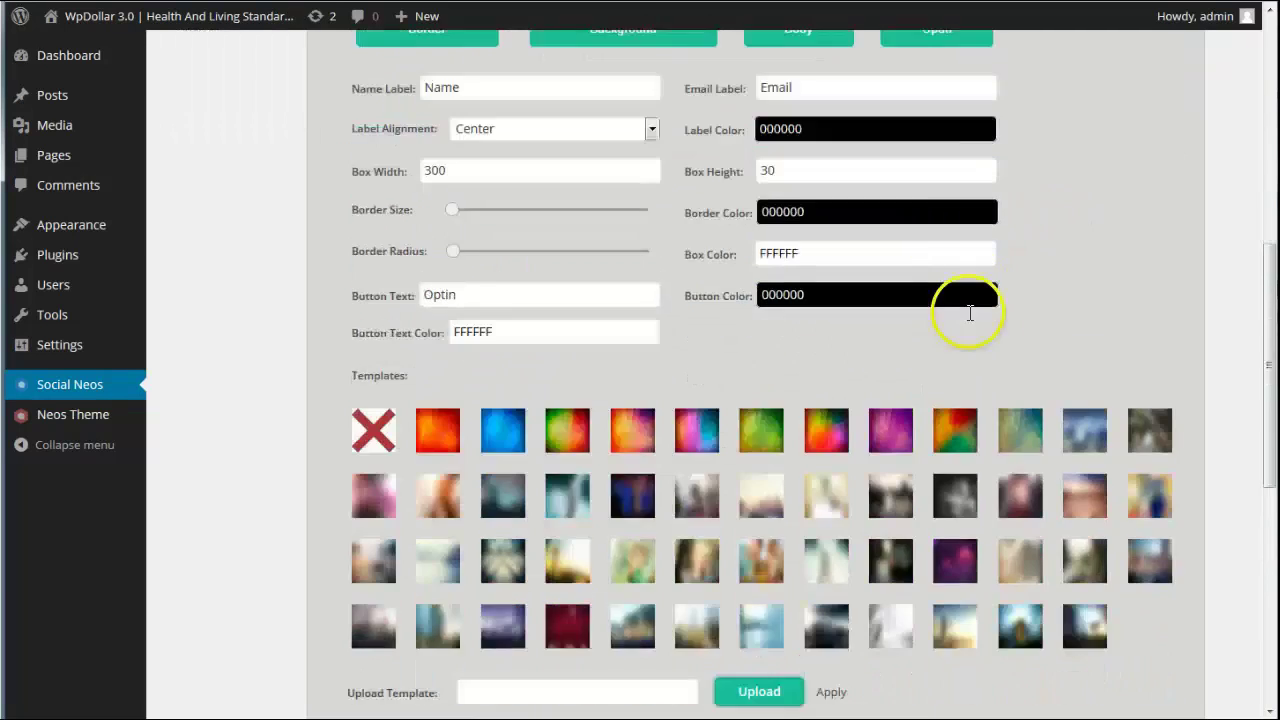
scroll(975, 290, up, 2)
scroll(990, 255, down, 5)
scroll(1000, 272, down, 3)
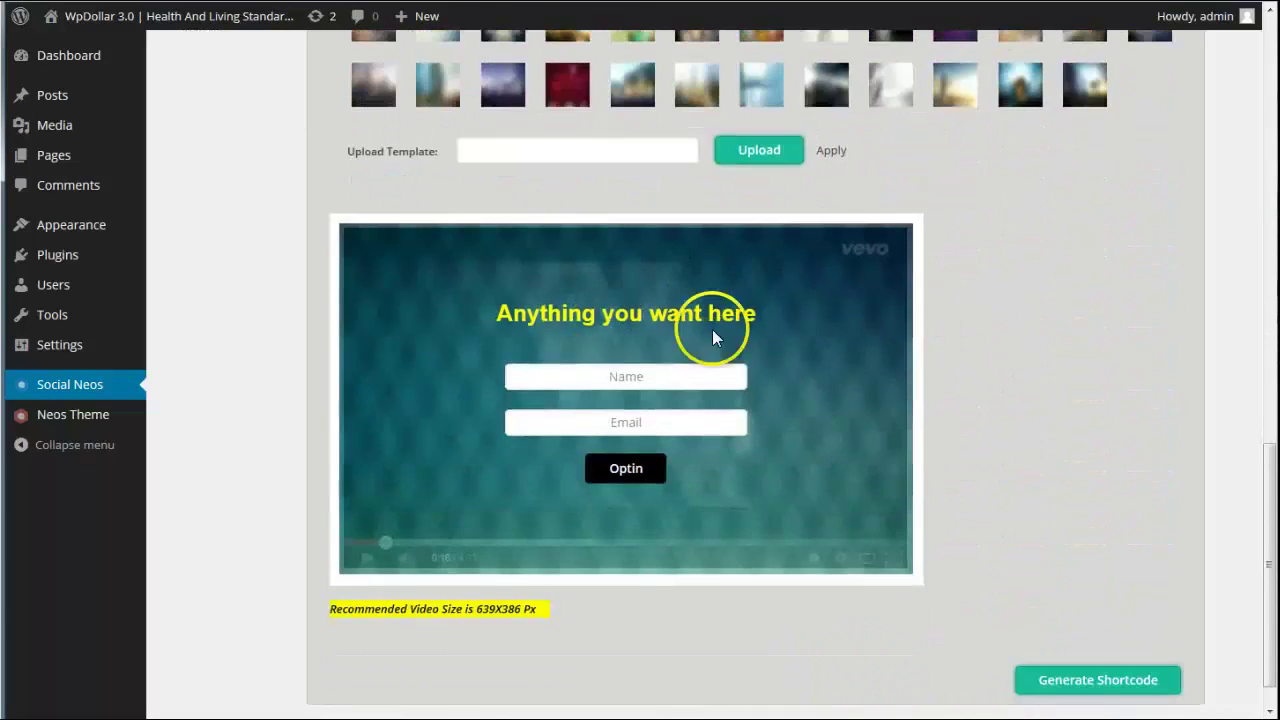
scroll(900, 355, up, 6)
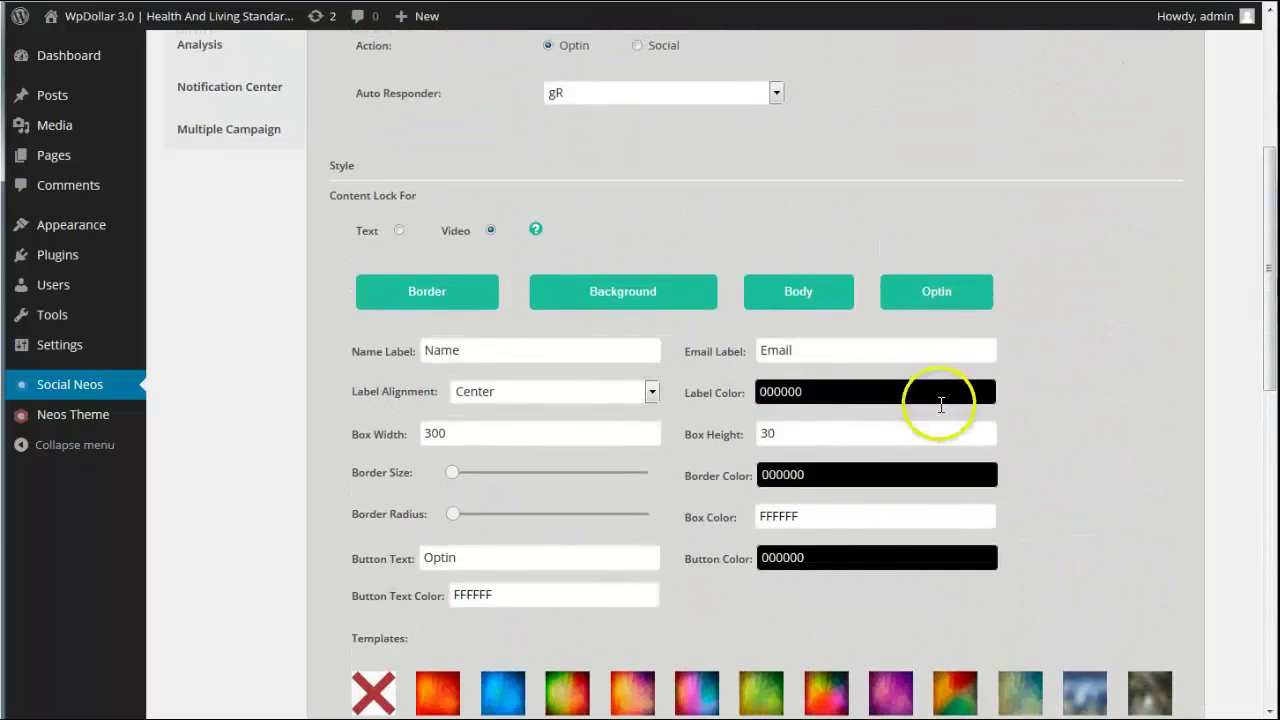
scroll(800, 450, down, 2)
click(805, 333)
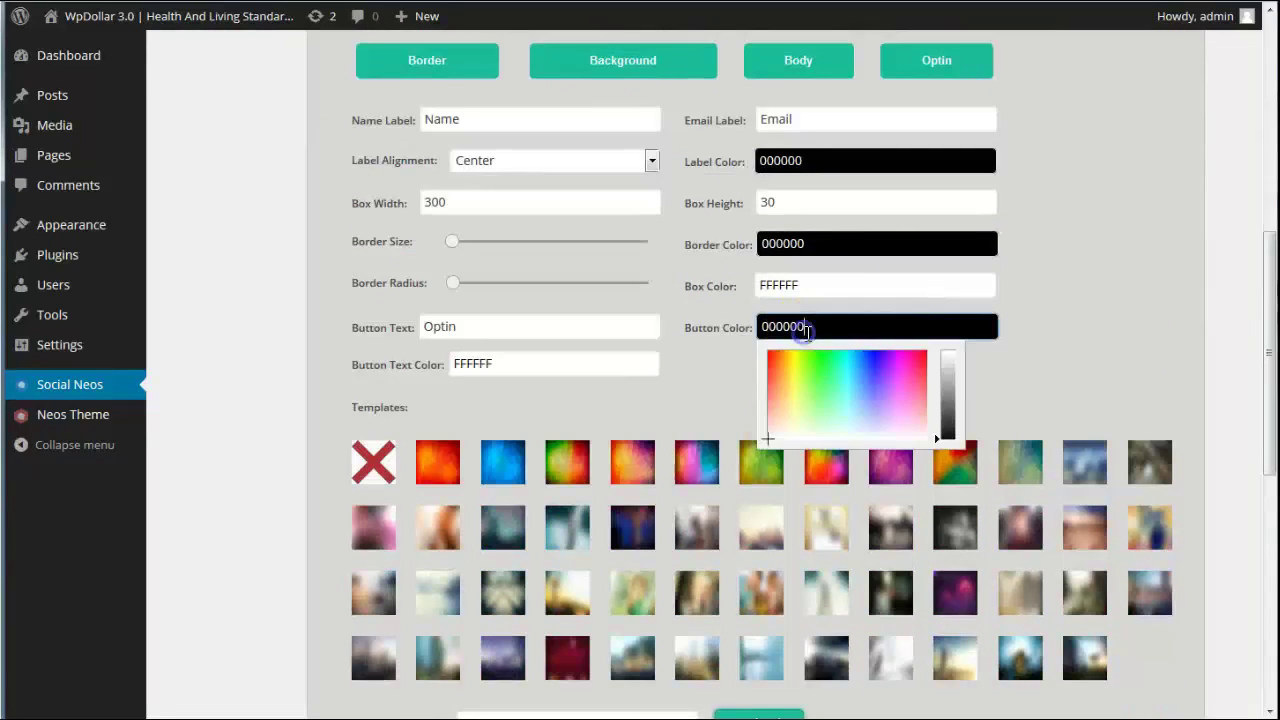
drag(834, 371, 791, 366)
click(705, 358)
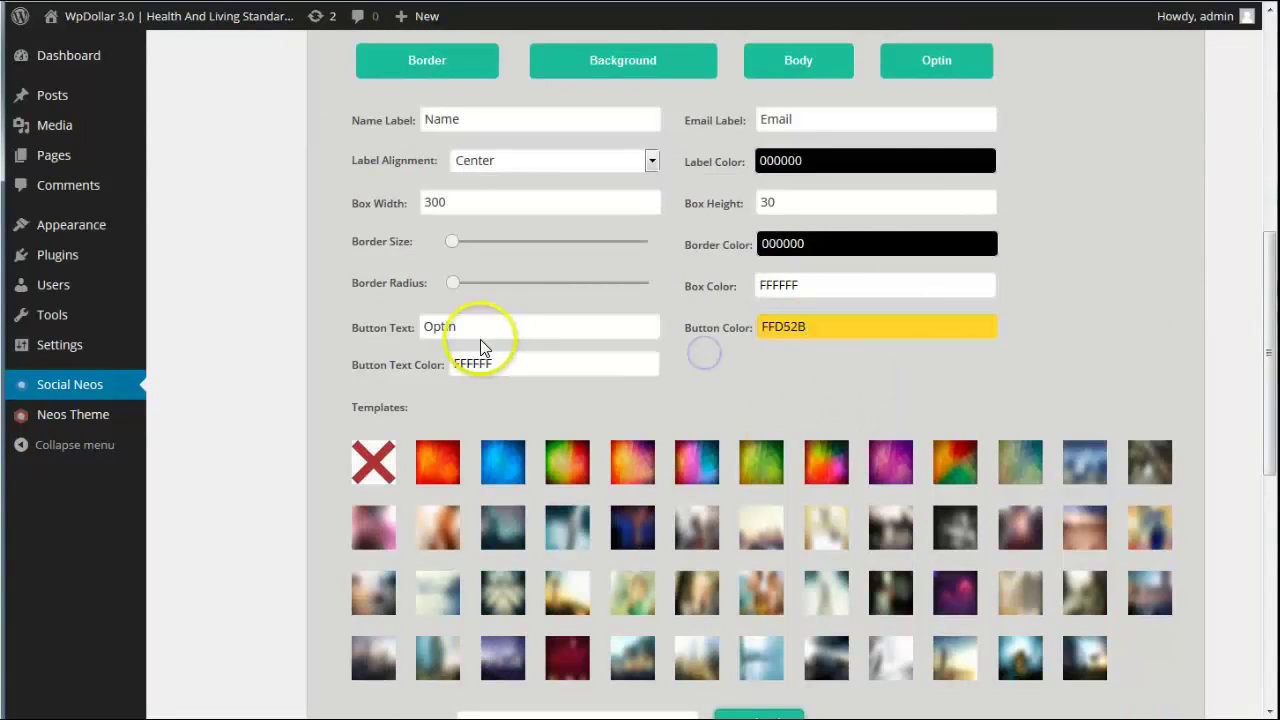
Set the Button Text Color to black 000000.
click(505, 365)
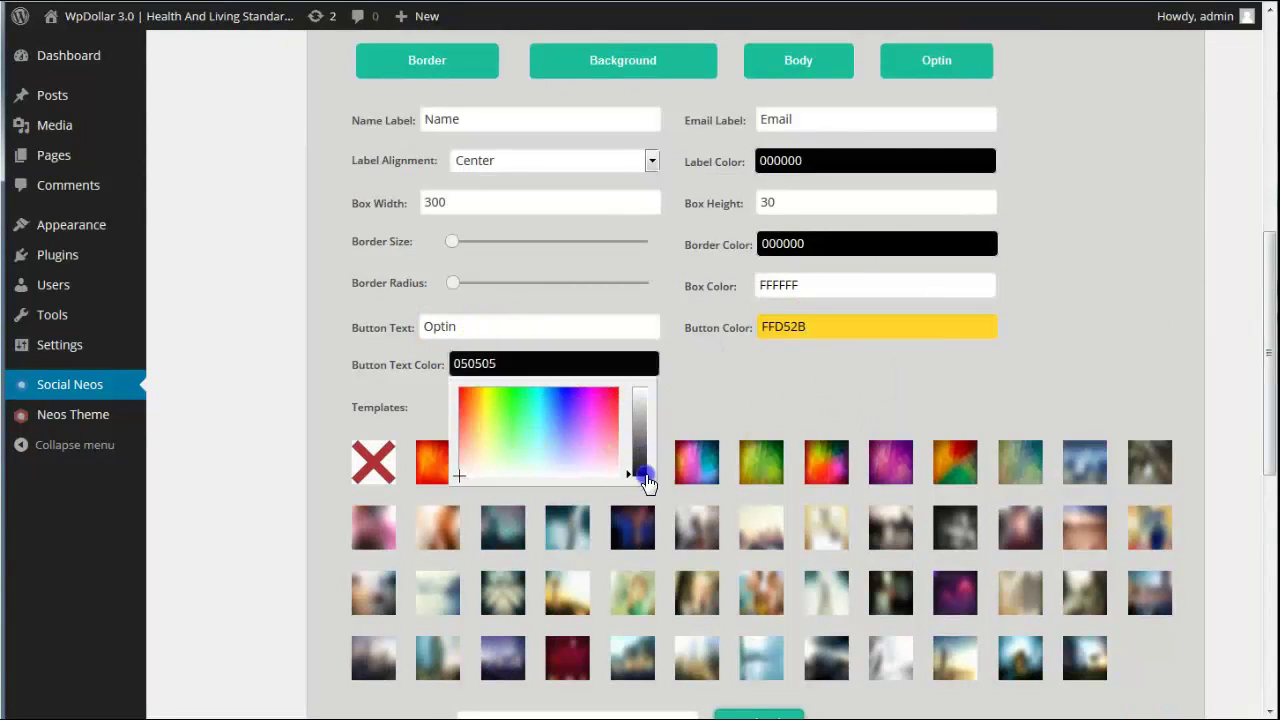
drag(650, 489, 651, 500)
click(1028, 253)
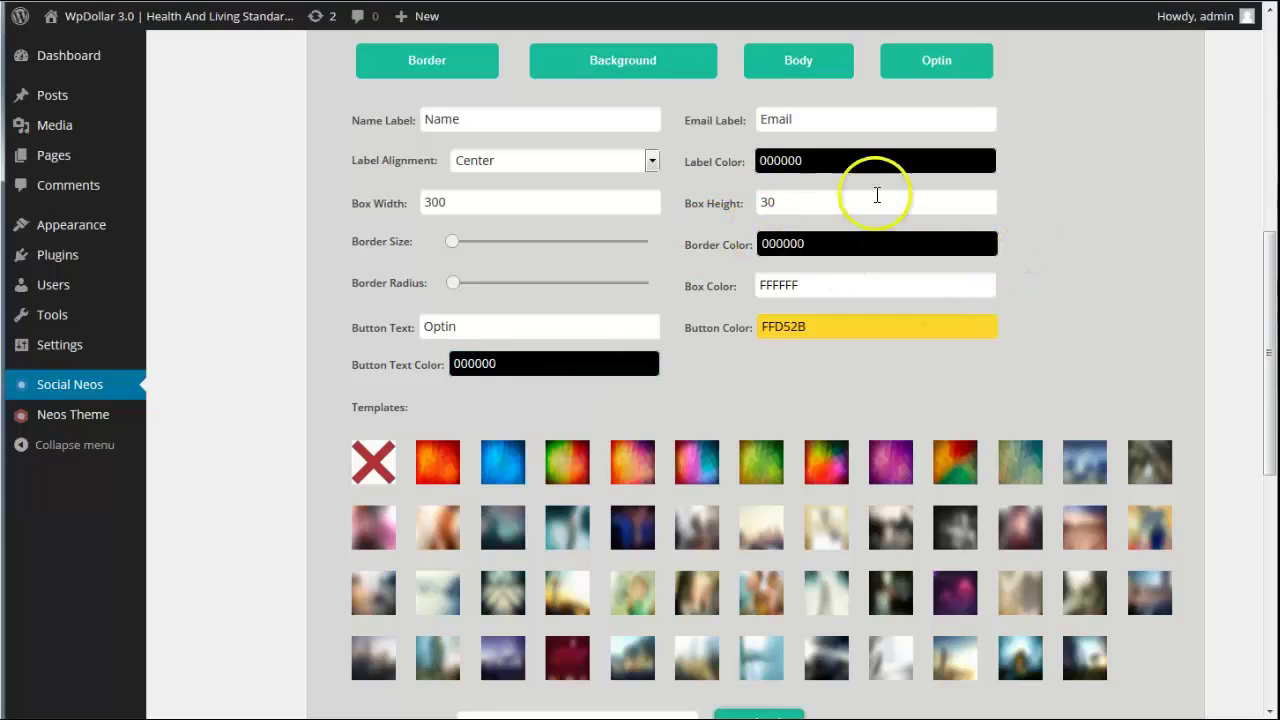
scroll(1082, 225, down, 6)
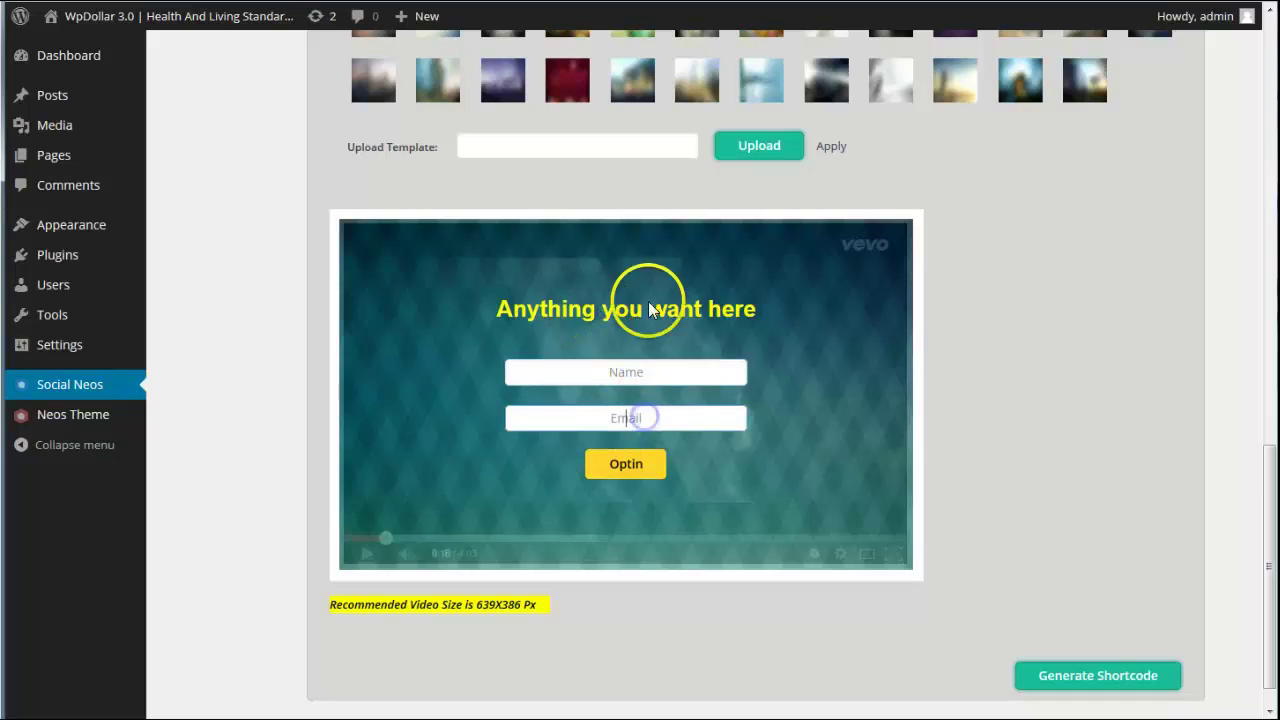
scroll(1053, 420, up, 2)
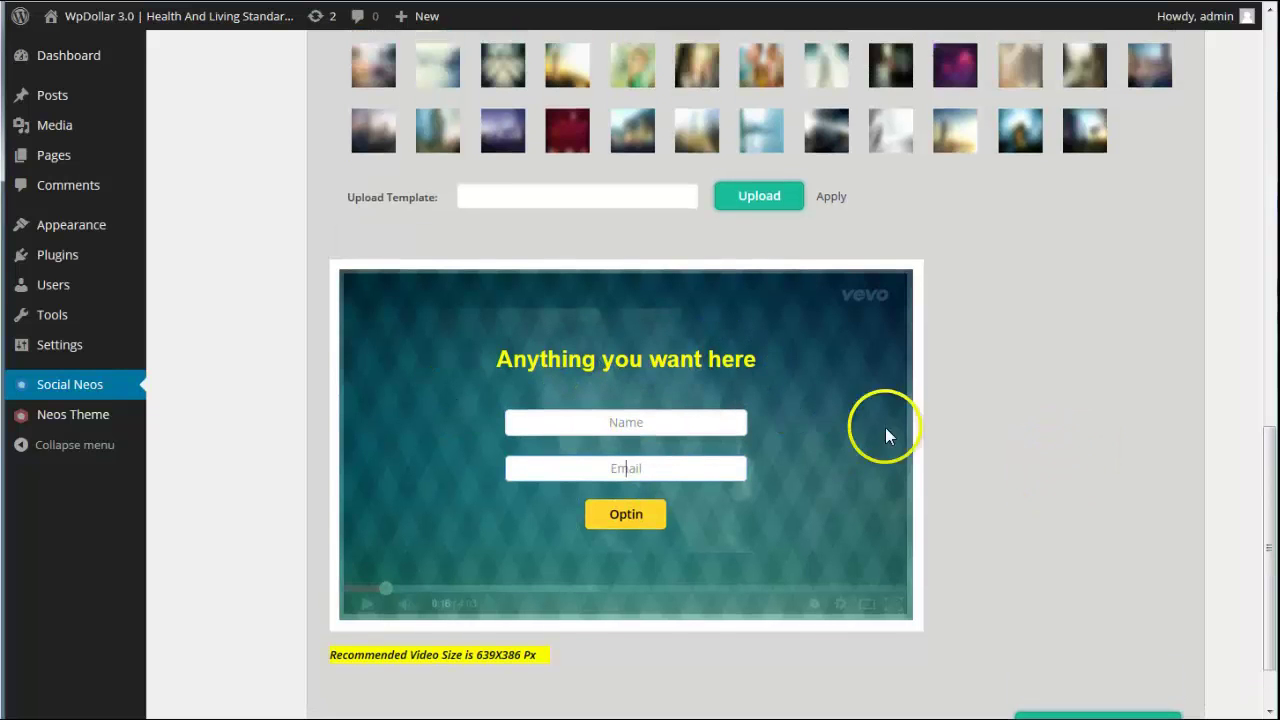
scroll(1042, 464, up, 2)
scroll(1100, 480, down, 2)
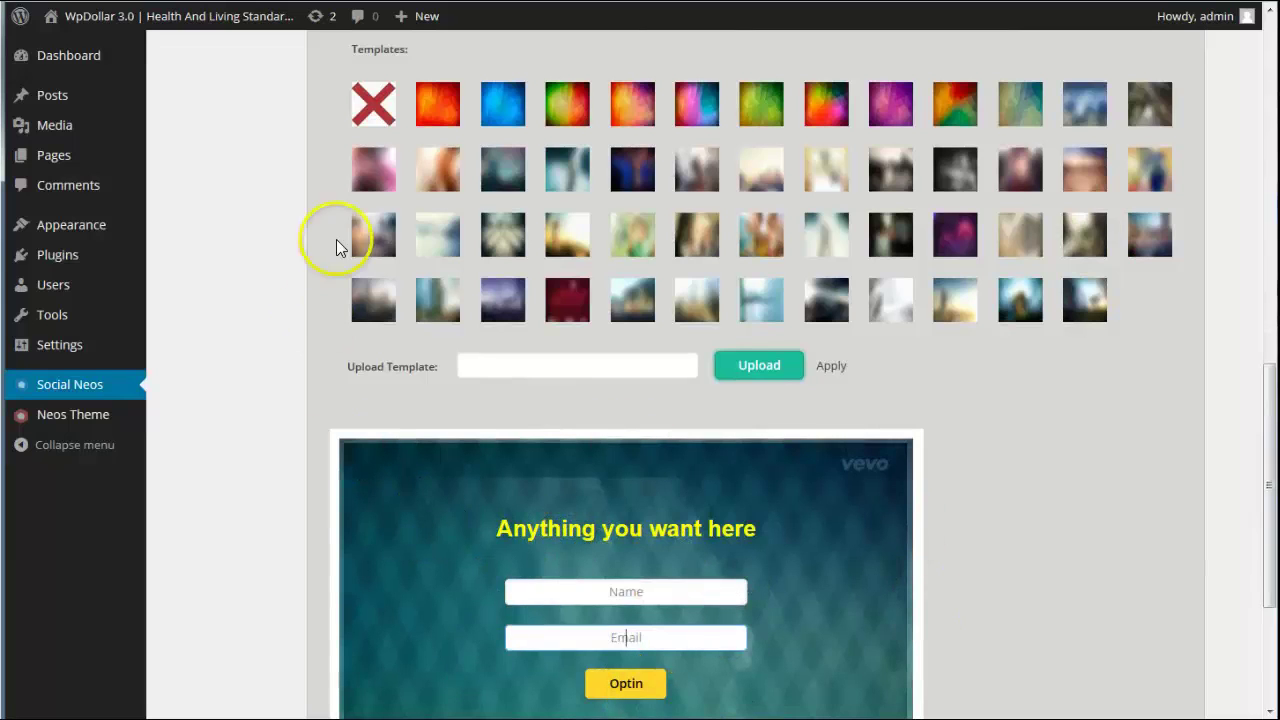
Apply the blurred blue template behind the opt-in fields.
click(1028, 304)
scroll(983, 582, down, 1)
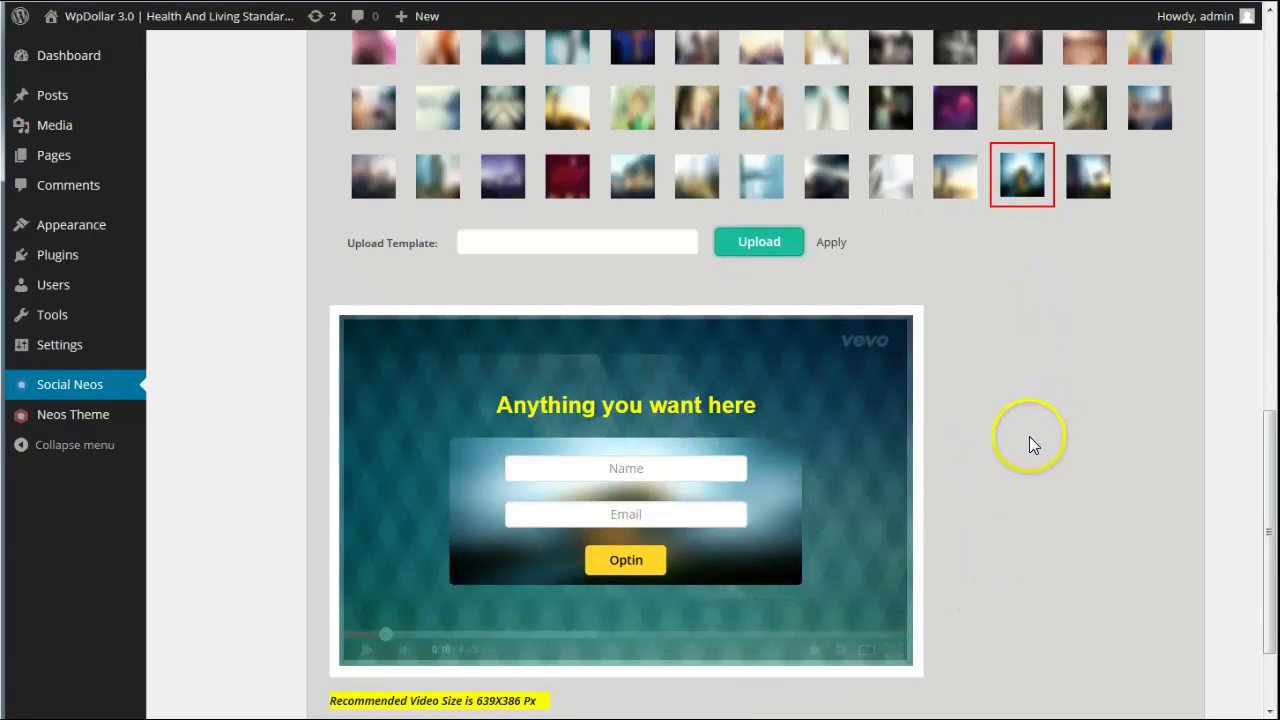
scroll(1040, 438, up, 4)
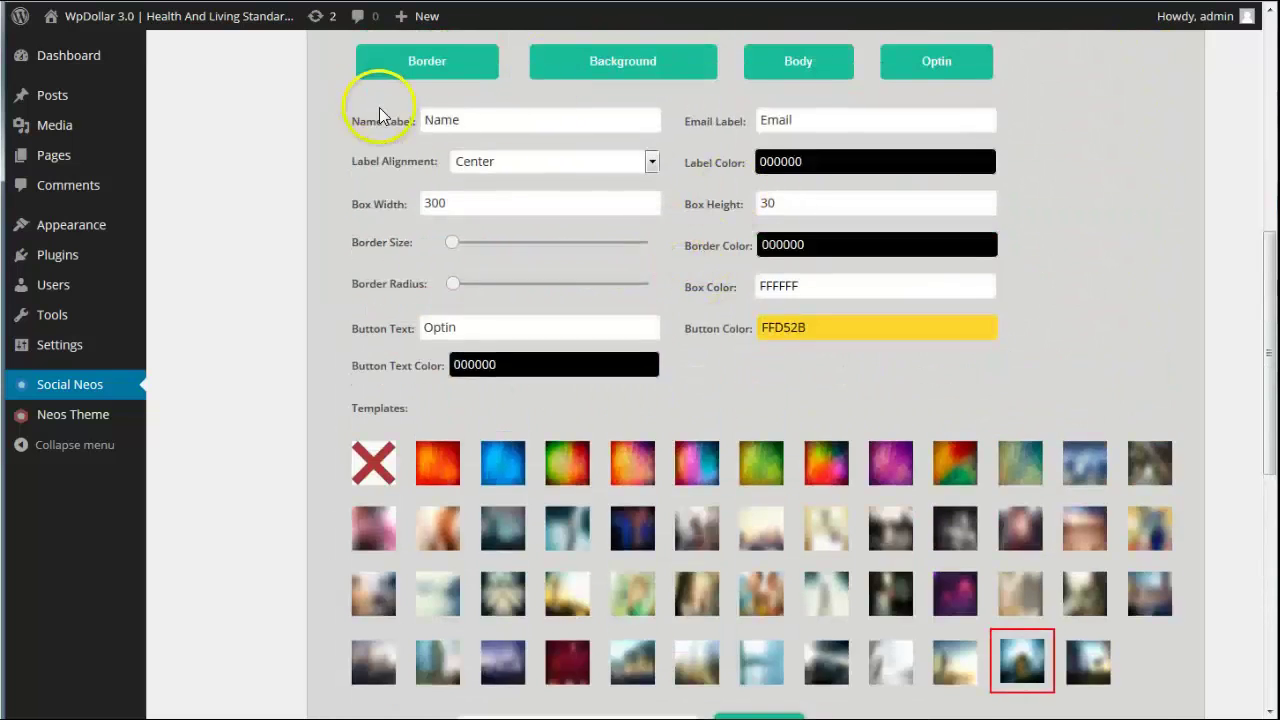
scroll(379, 115, up, 1)
Drag the Background Transparency slider to its left end so the video shows through.
click(622, 190)
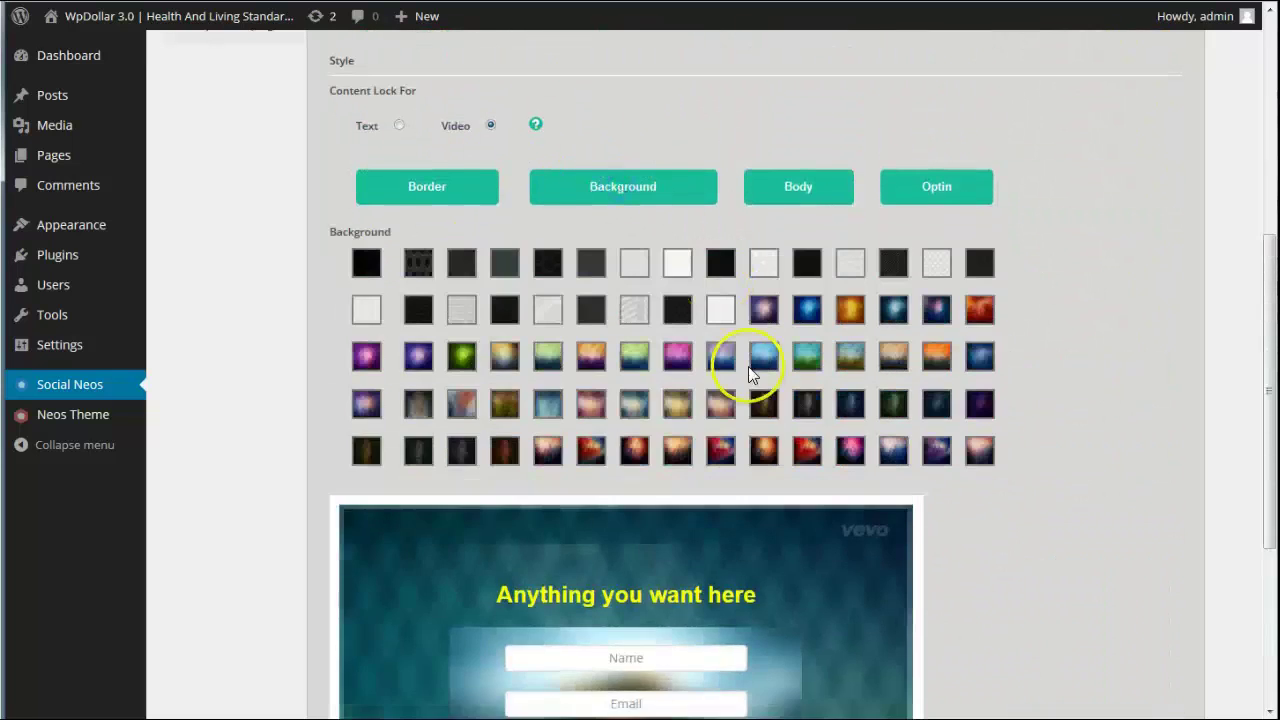
scroll(560, 457, down, 4)
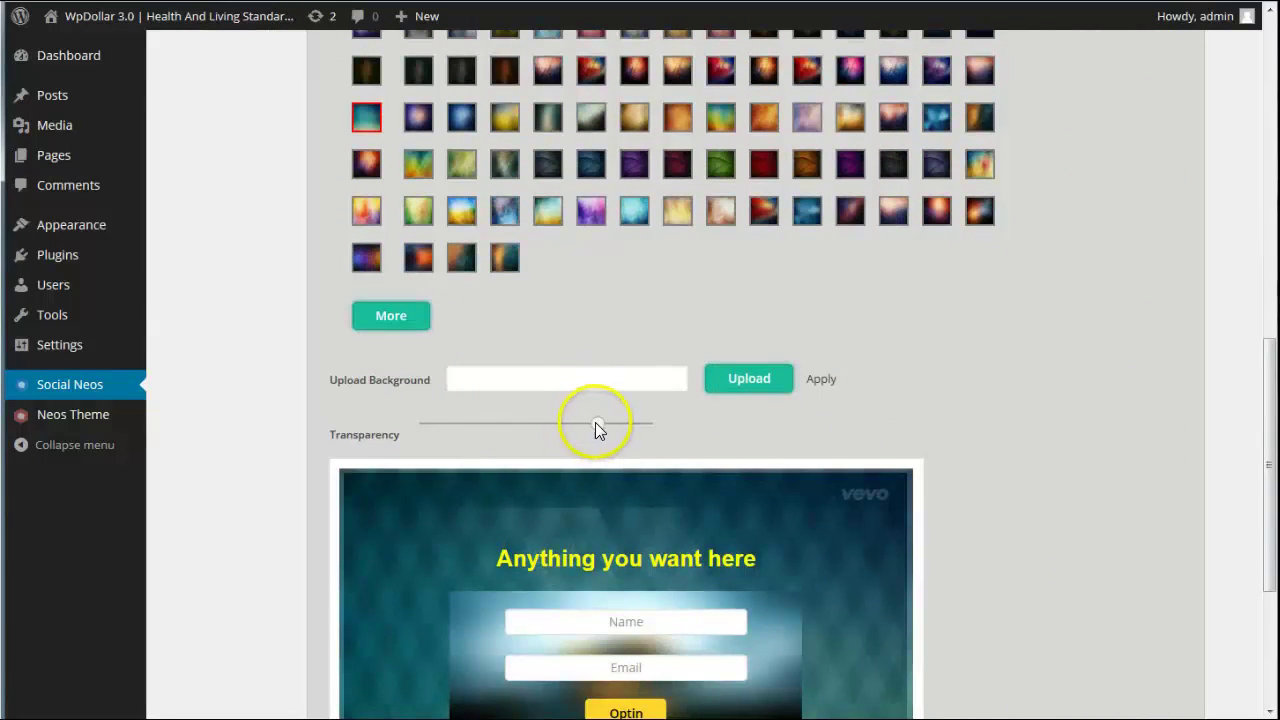
drag(595, 422, 360, 410)
scroll(434, 346, down, 3)
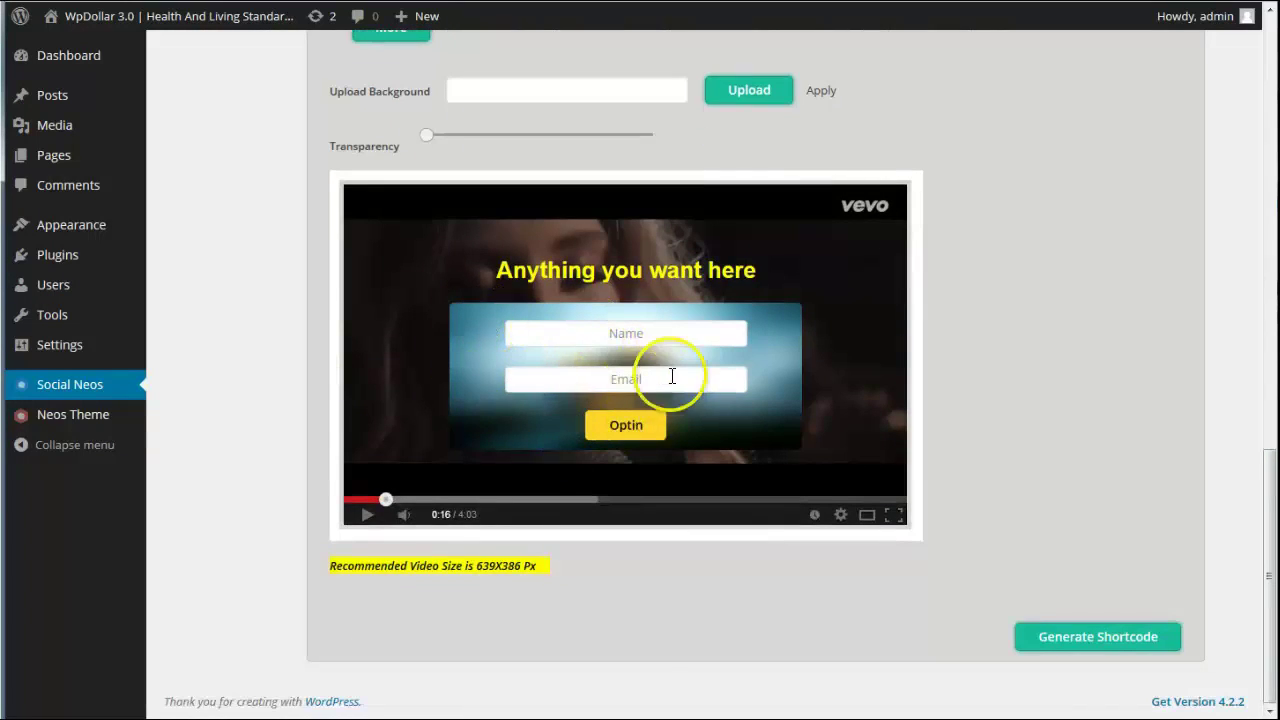
In the Optin settings, increase the field Border Size slightly.
scroll(1019, 330, up, 8)
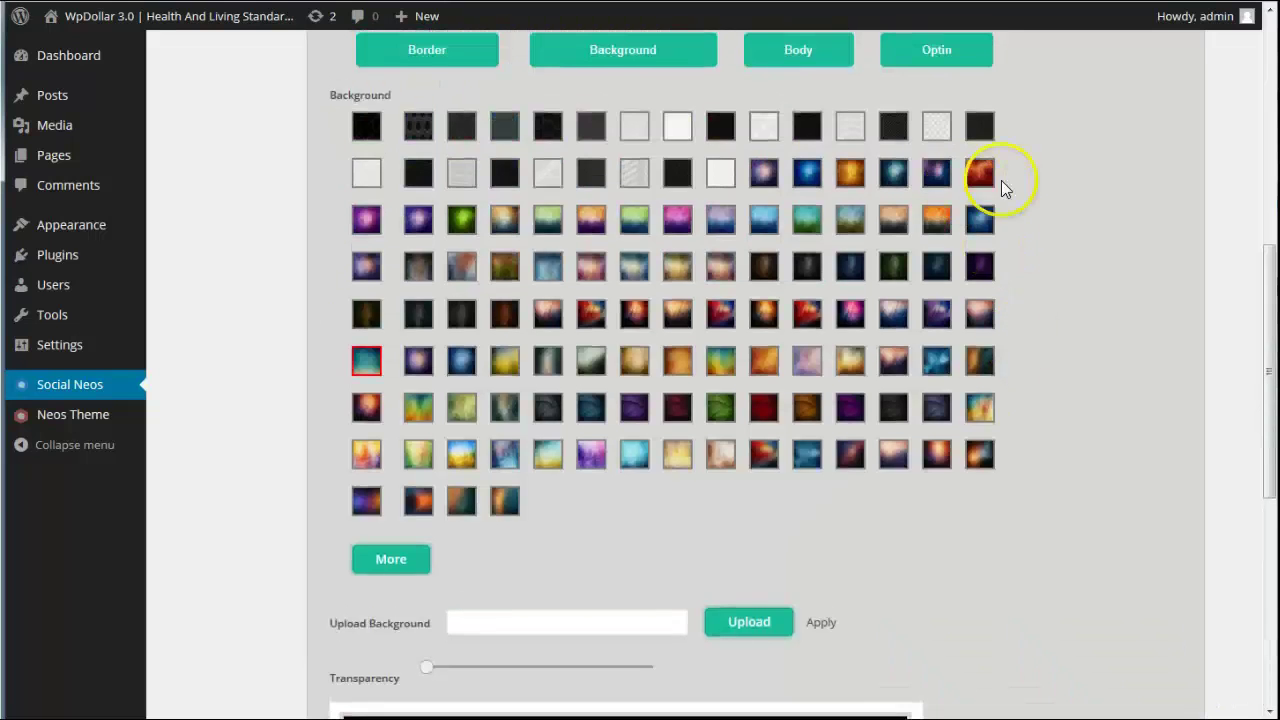
click(937, 268)
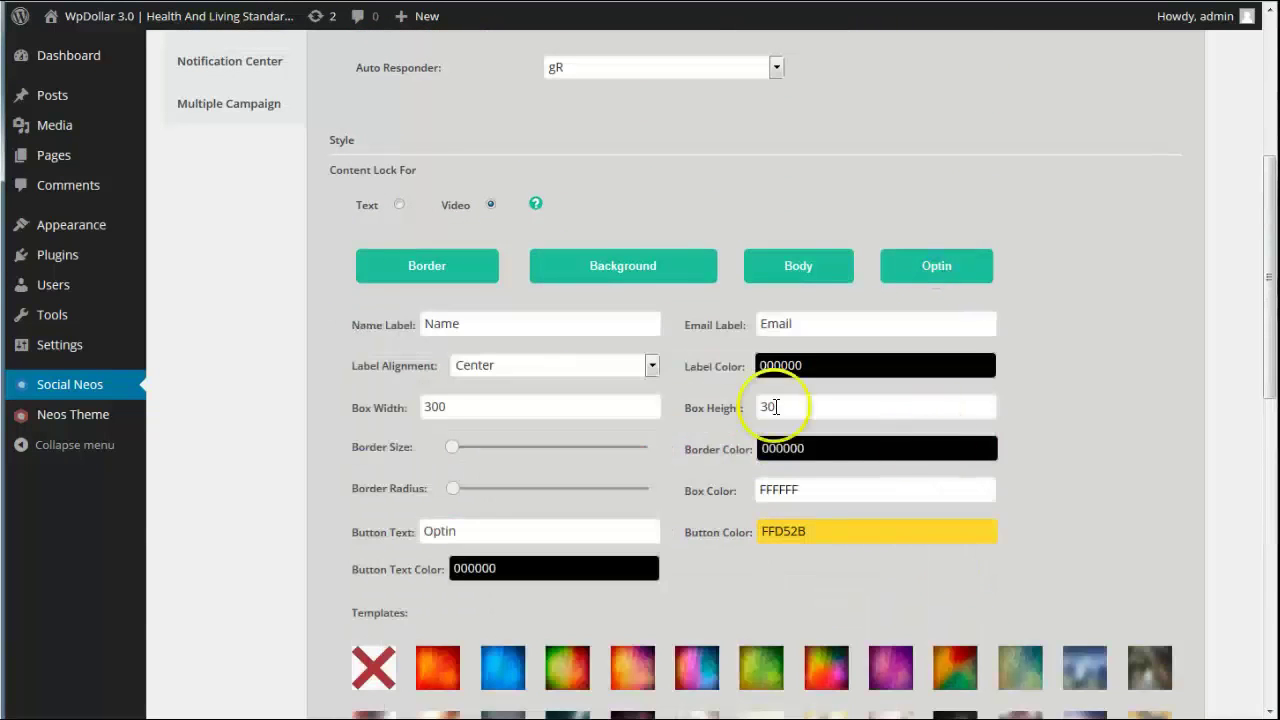
click(453, 447)
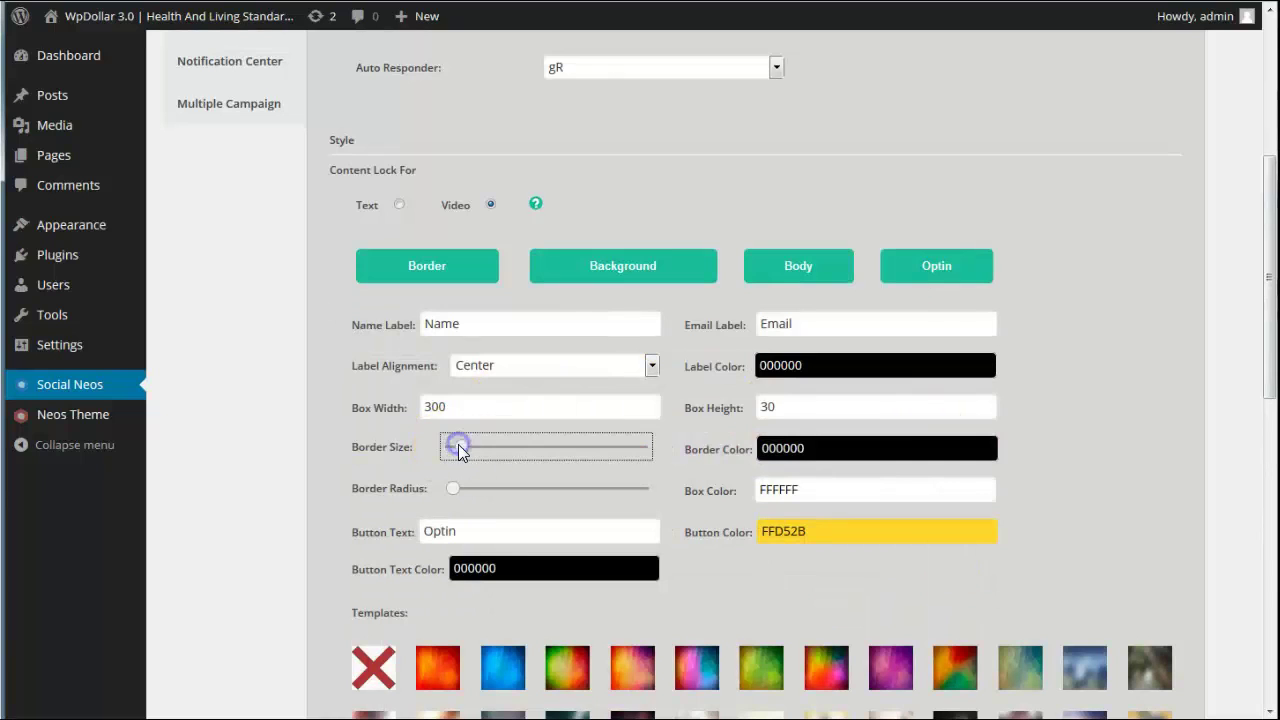
drag(458, 448, 462, 447)
scroll(1069, 434, down, 5)
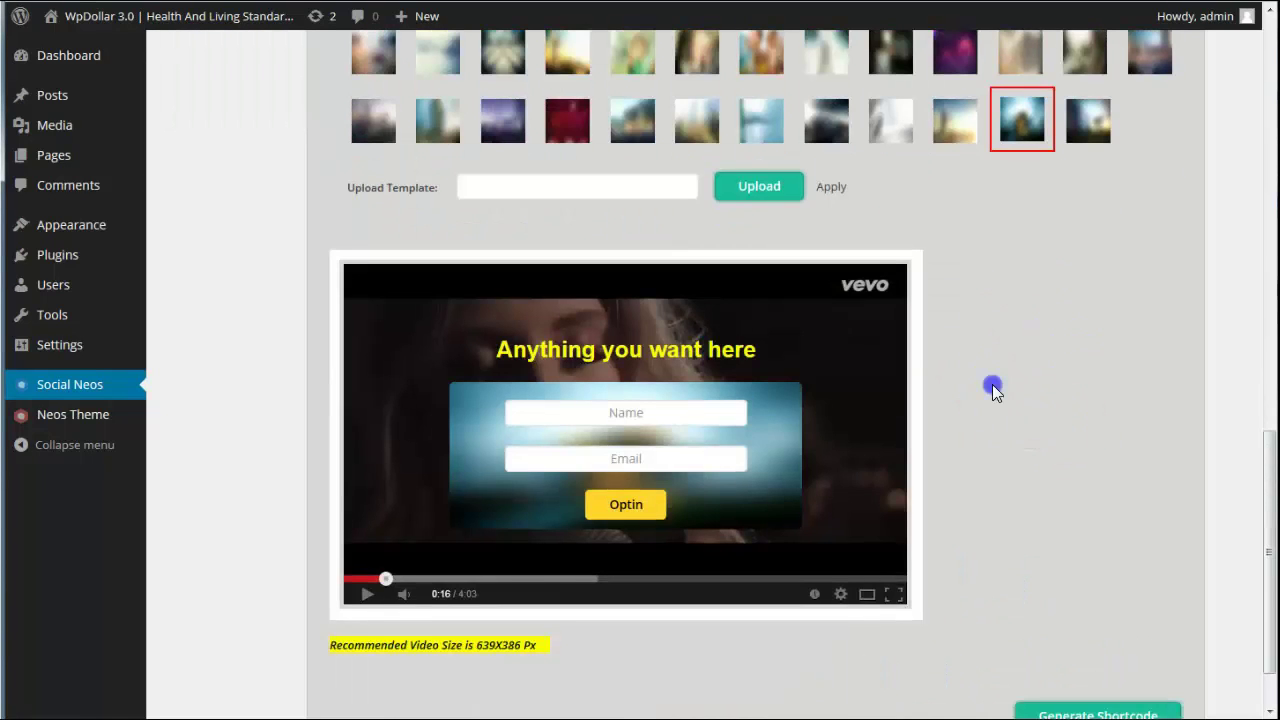
scroll(1000, 400, up, 6)
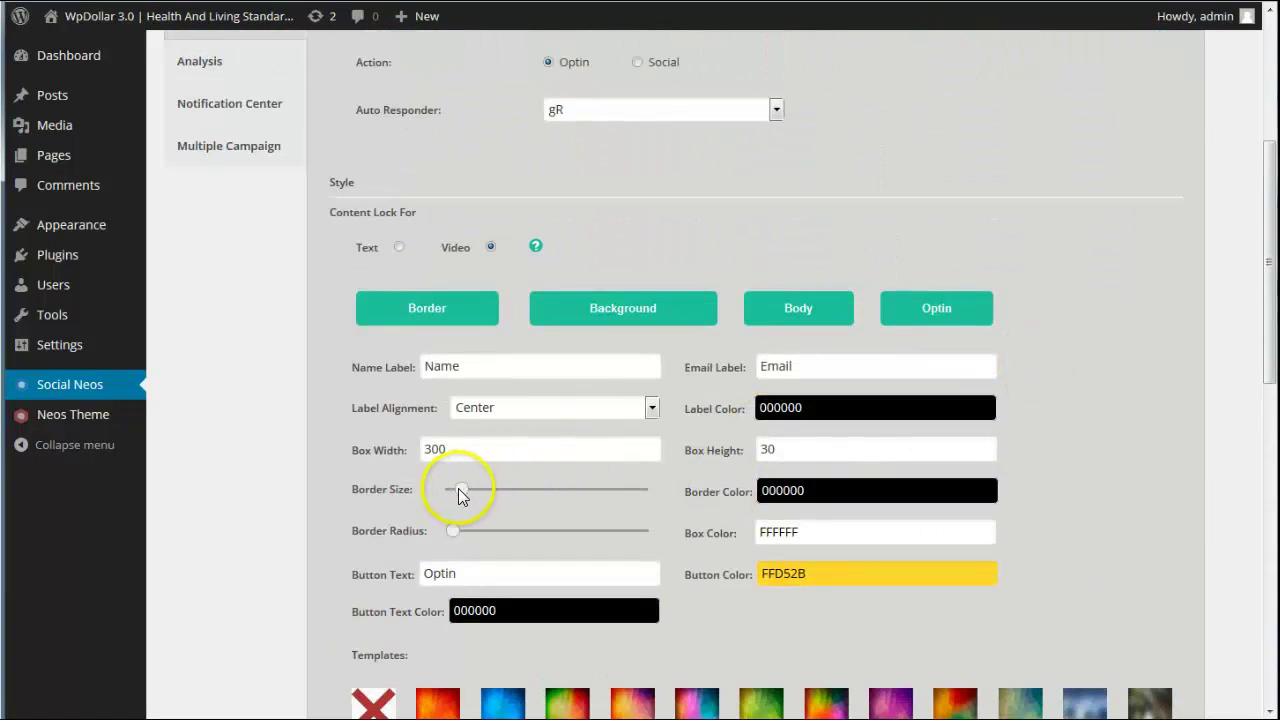
Set the field Border Color to red FF150D.
click(834, 488)
drag(820, 560, 765, 517)
click(1007, 480)
scroll(1062, 456, down, 5)
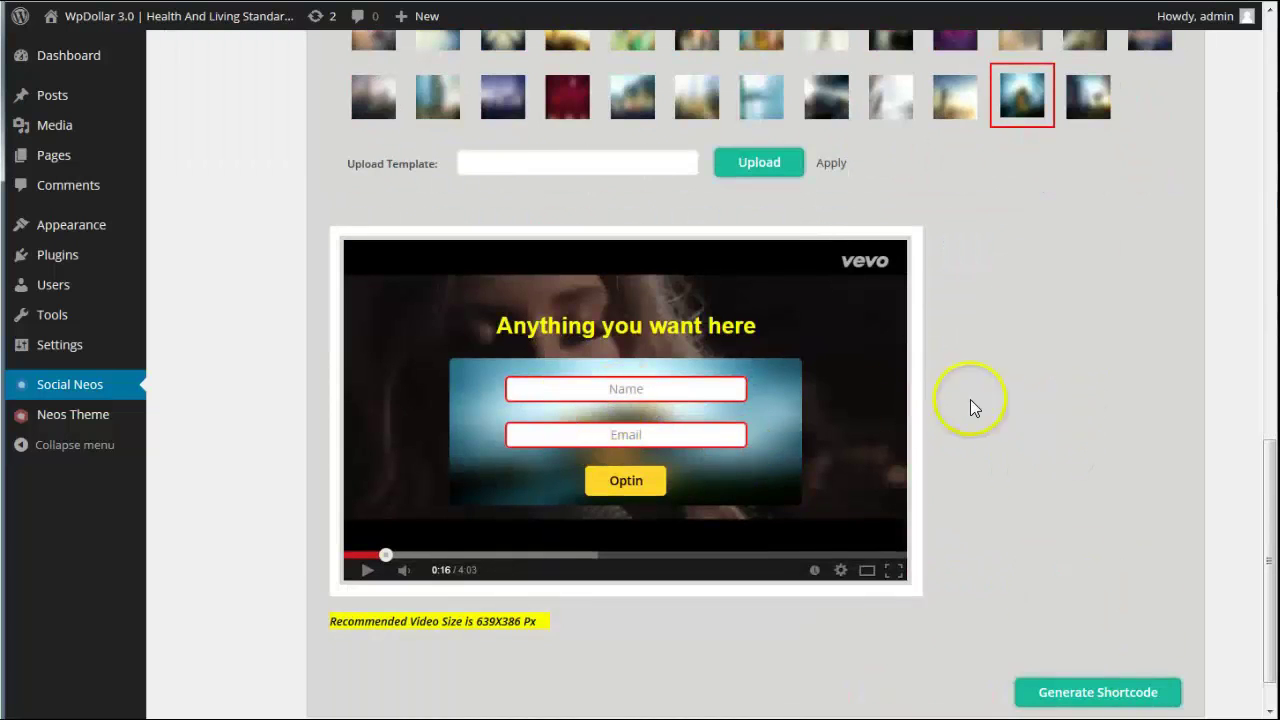
scroll(992, 409, up, 10)
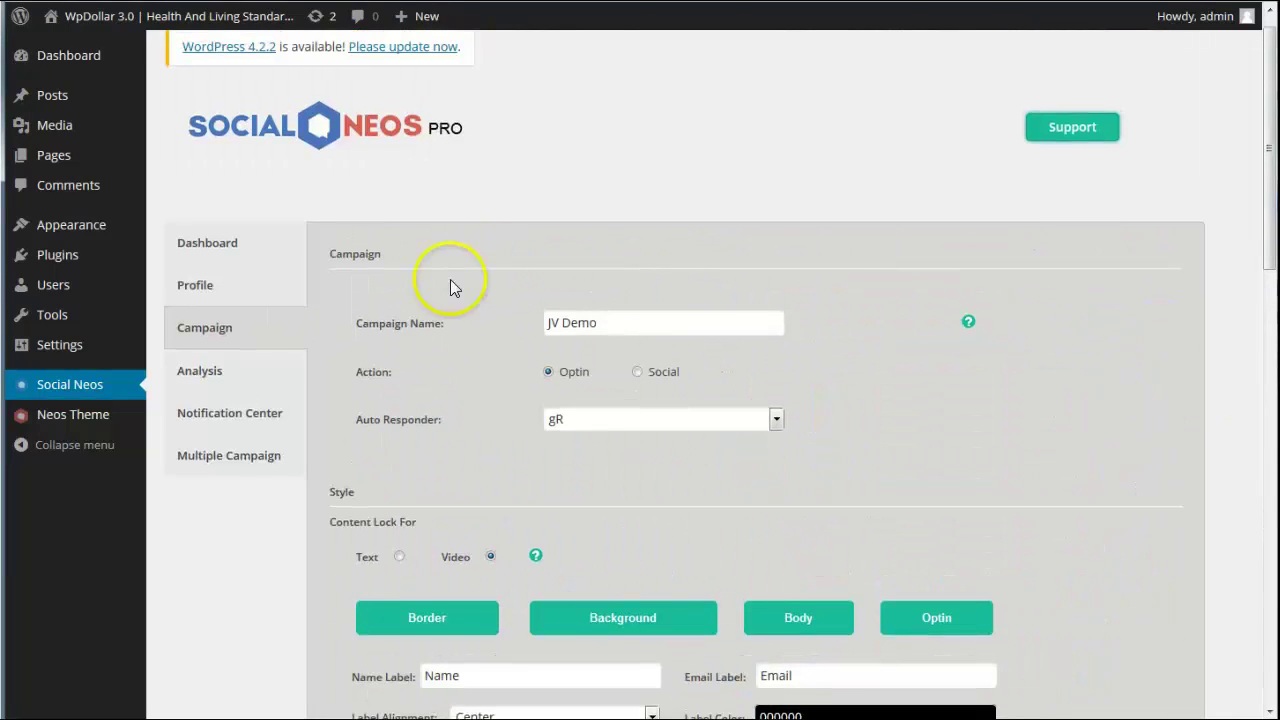
Switch the campaign action to Social and choose a Share With button template.
scroll(871, 314, down, 10)
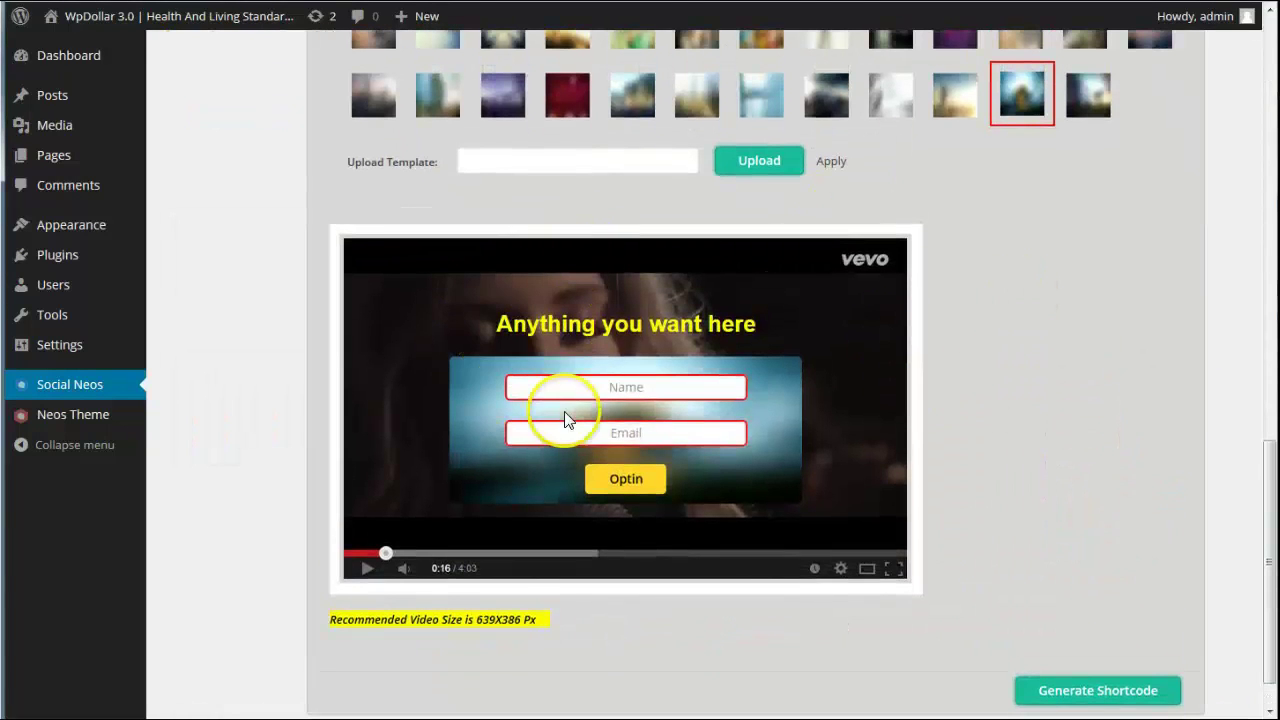
scroll(1013, 402, down, 1)
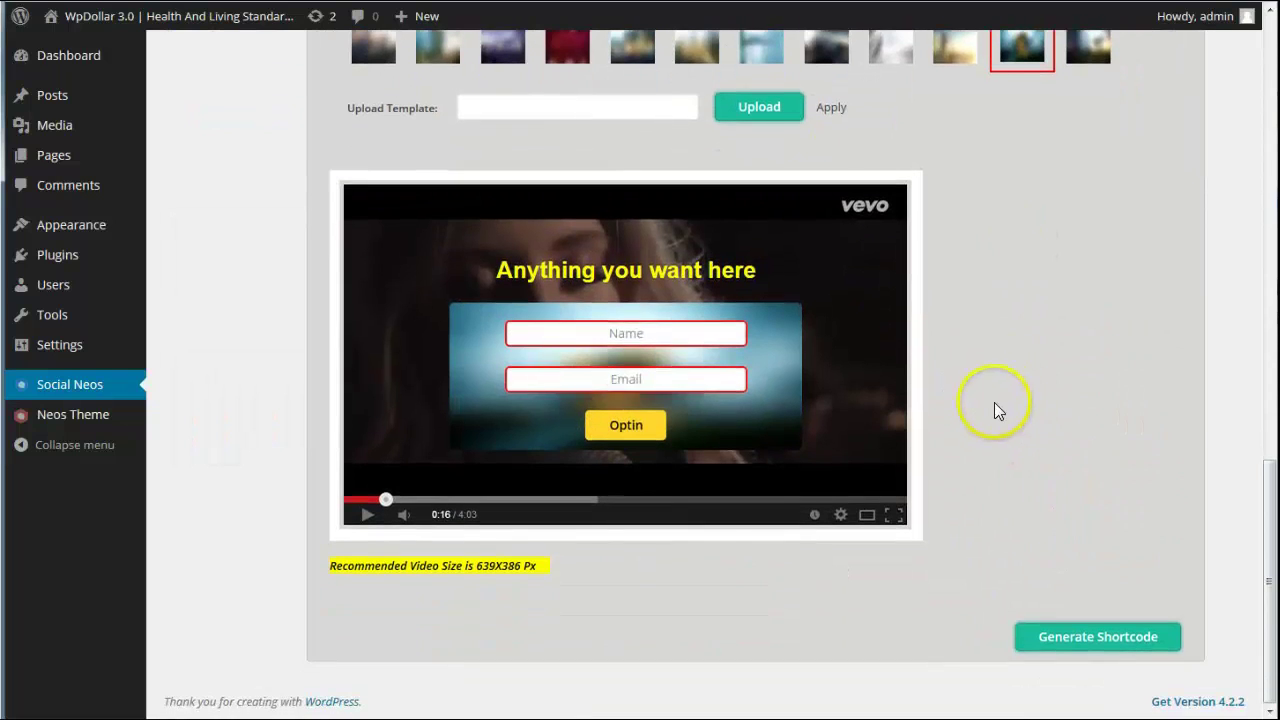
scroll(1017, 406, up, 10)
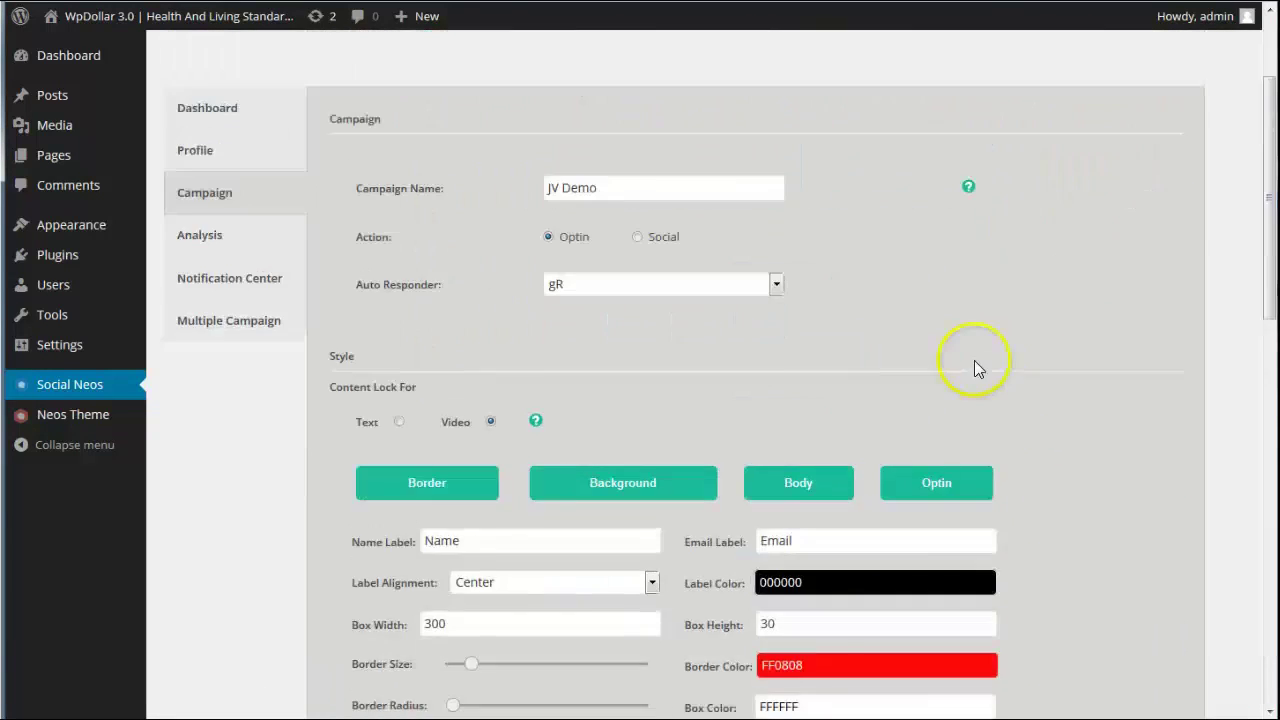
click(648, 376)
scroll(866, 395, down, 12)
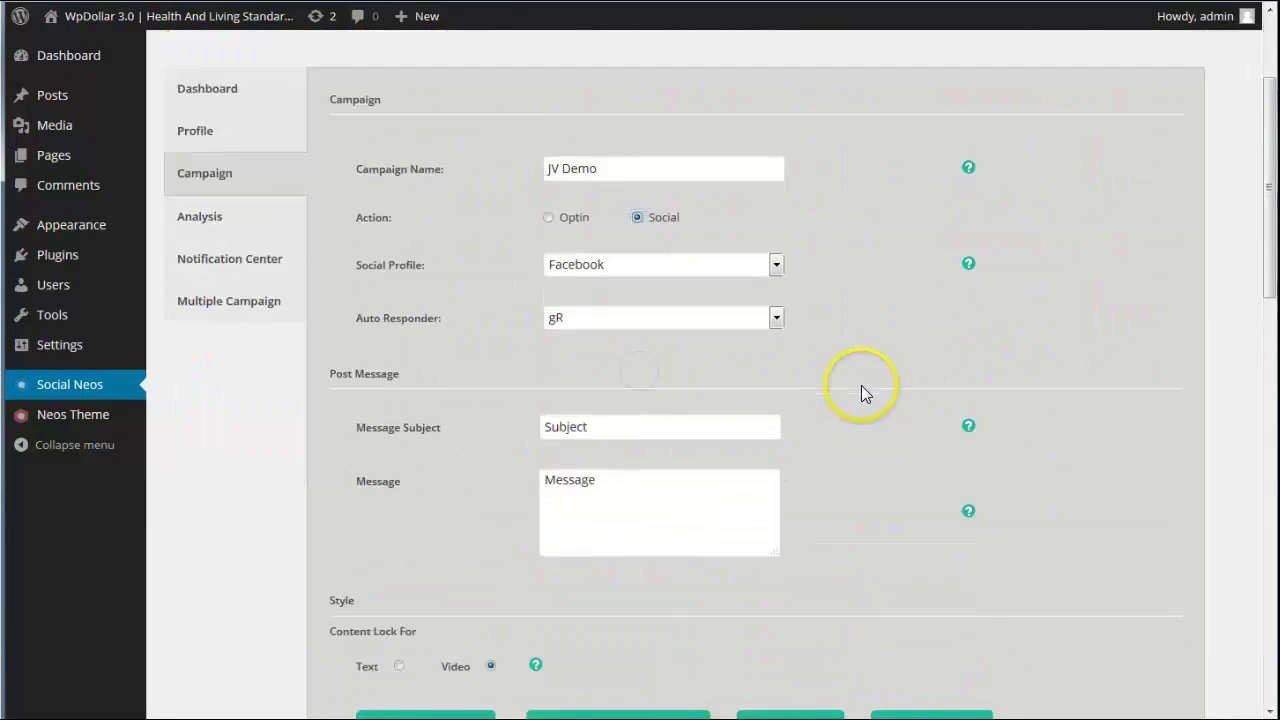
scroll(976, 370, up, 10)
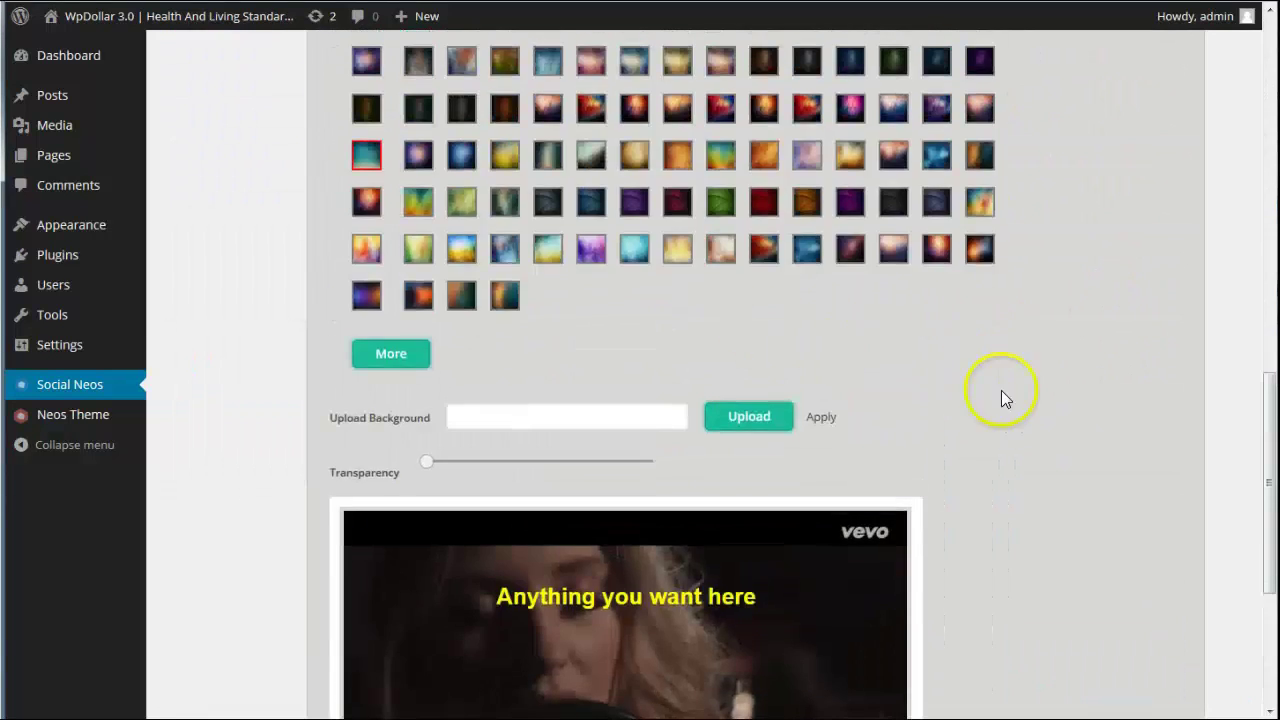
click(940, 560)
scroll(963, 443, down, 6)
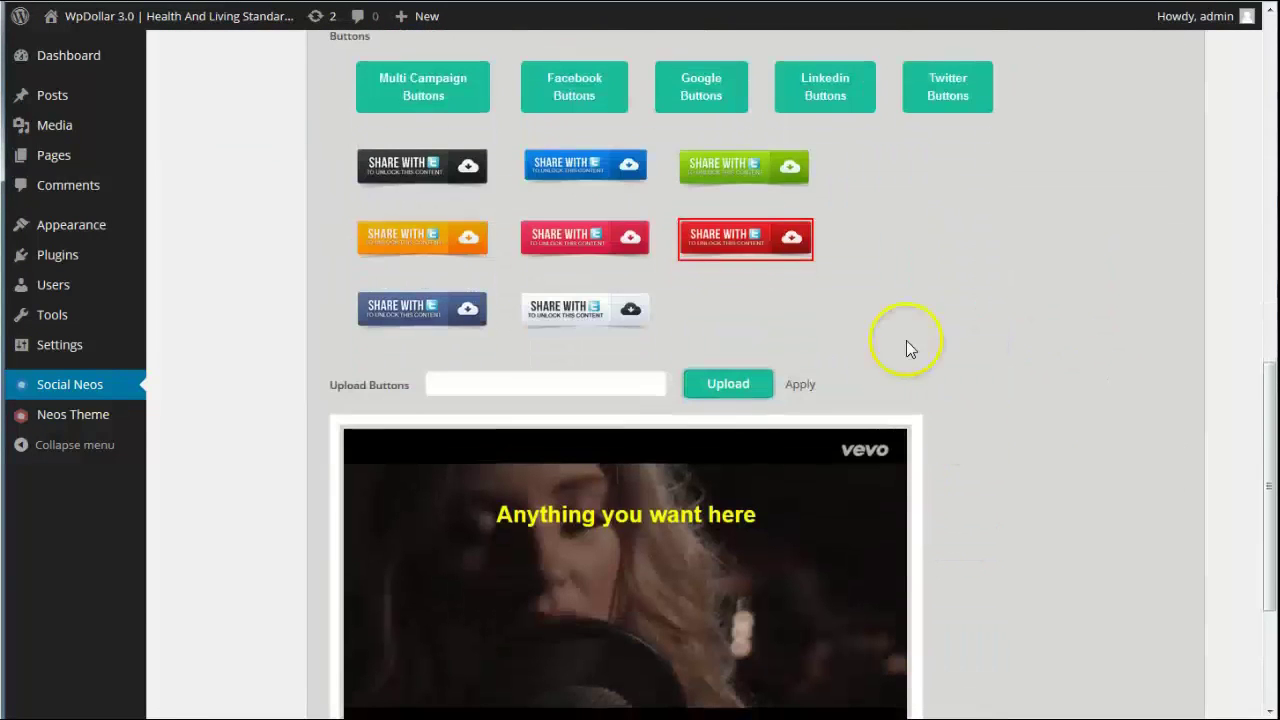
click(568, 168)
Generate the JV Demo shortcode and select it in the dashboard's General Campaigns list.
scroll(1030, 388, down, 3)
click(1128, 638)
click(251, 172)
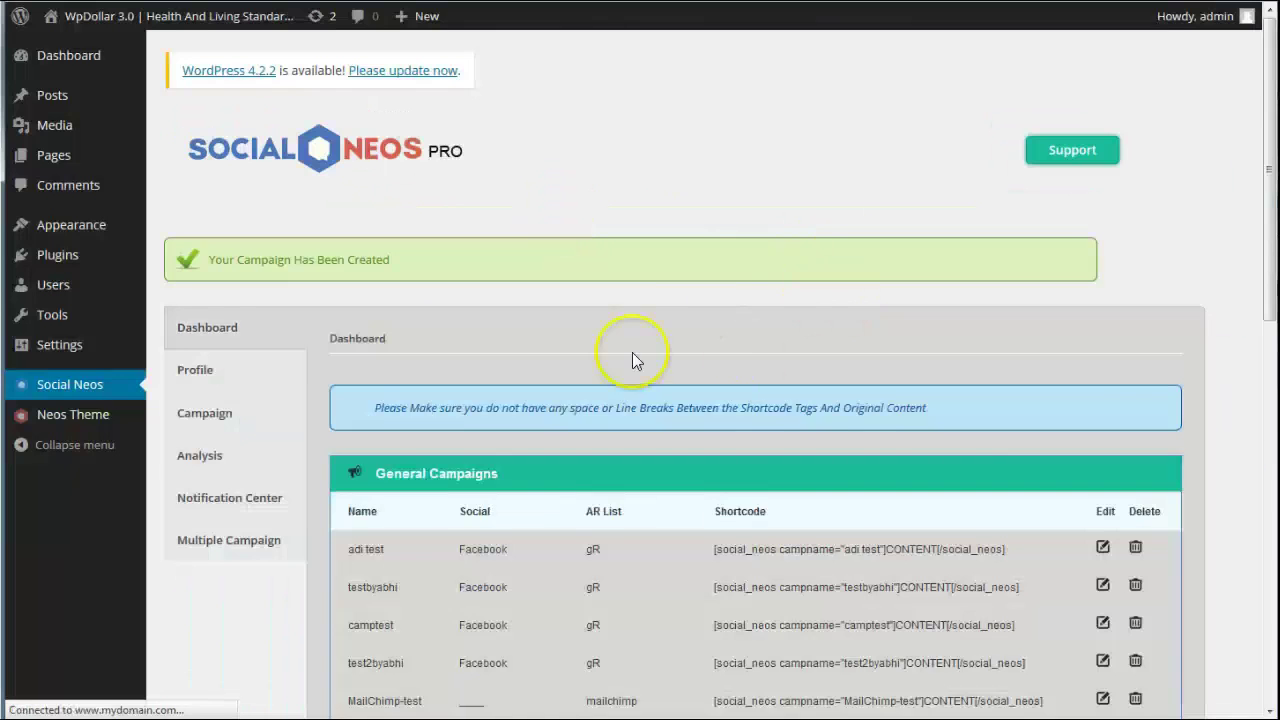
scroll(634, 370, down, 5)
drag(708, 392, 886, 394)
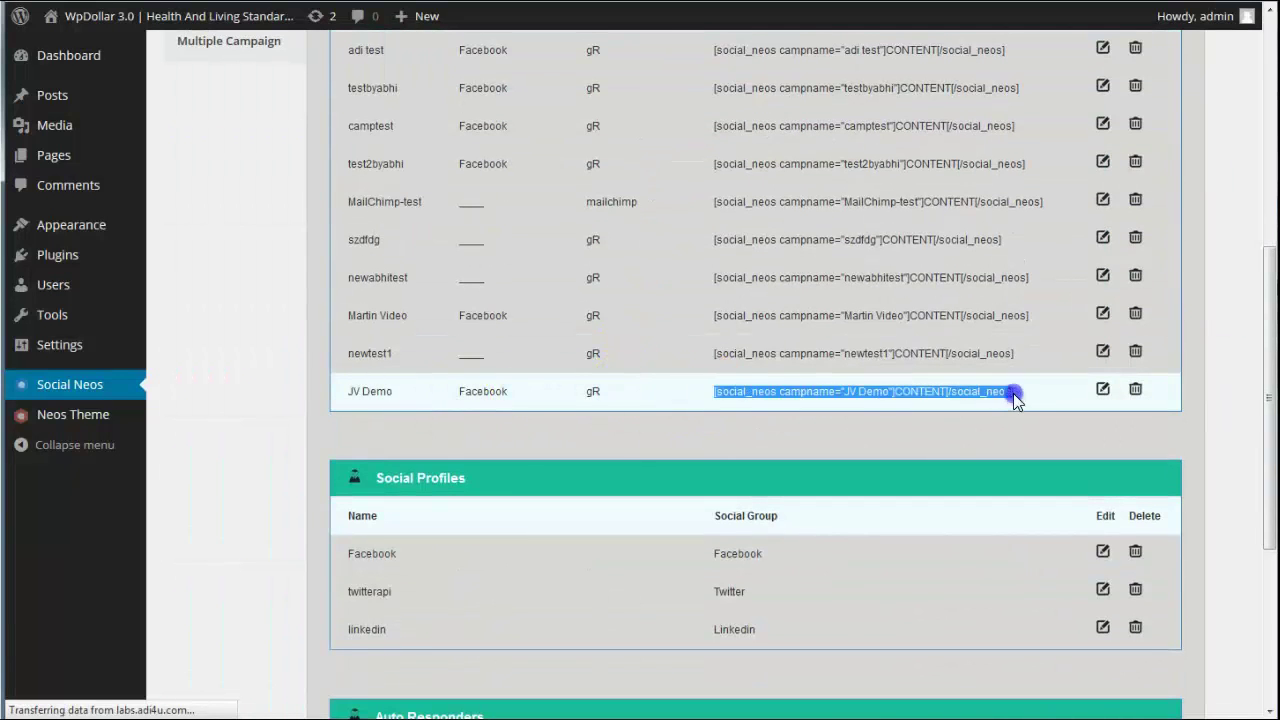
drag(1018, 394, 1018, 394)
key(ctrl+c)
scroll(294, 337, up, 5)
Create a new page and paste the JV Demo shortcode, removing the leading space.
mouse_move(30, 117)
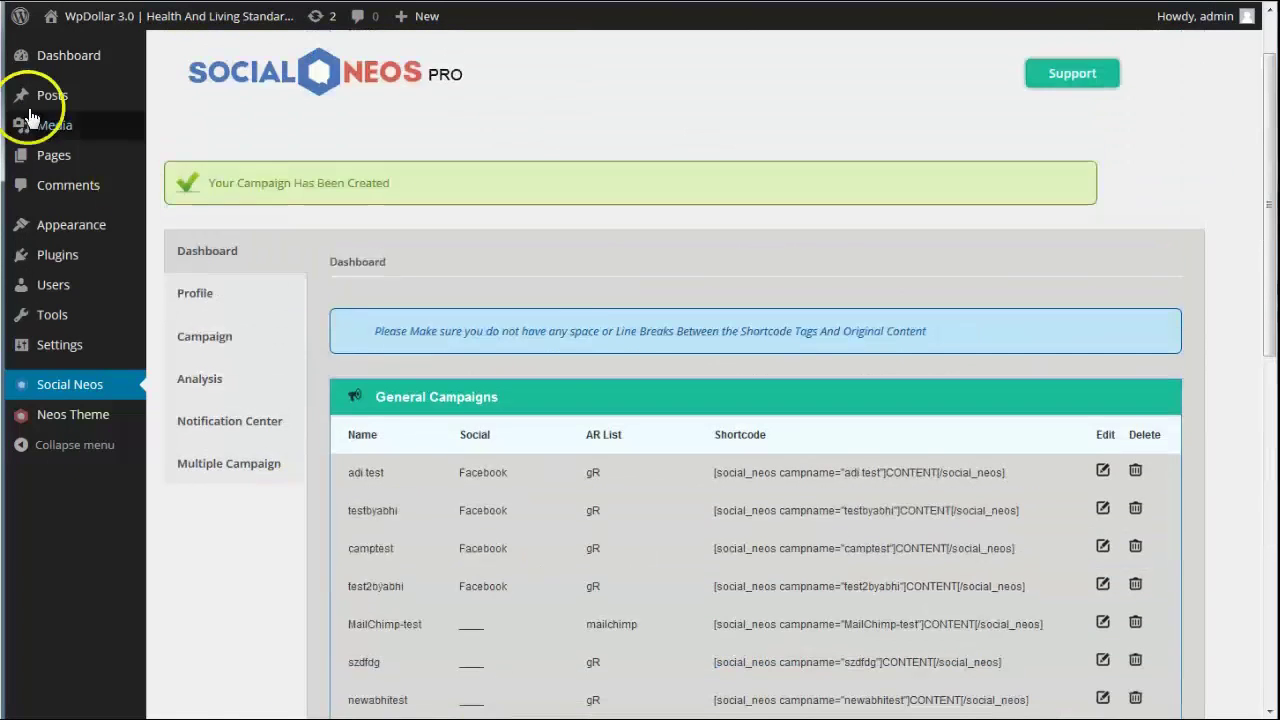
mouse_move(80, 157)
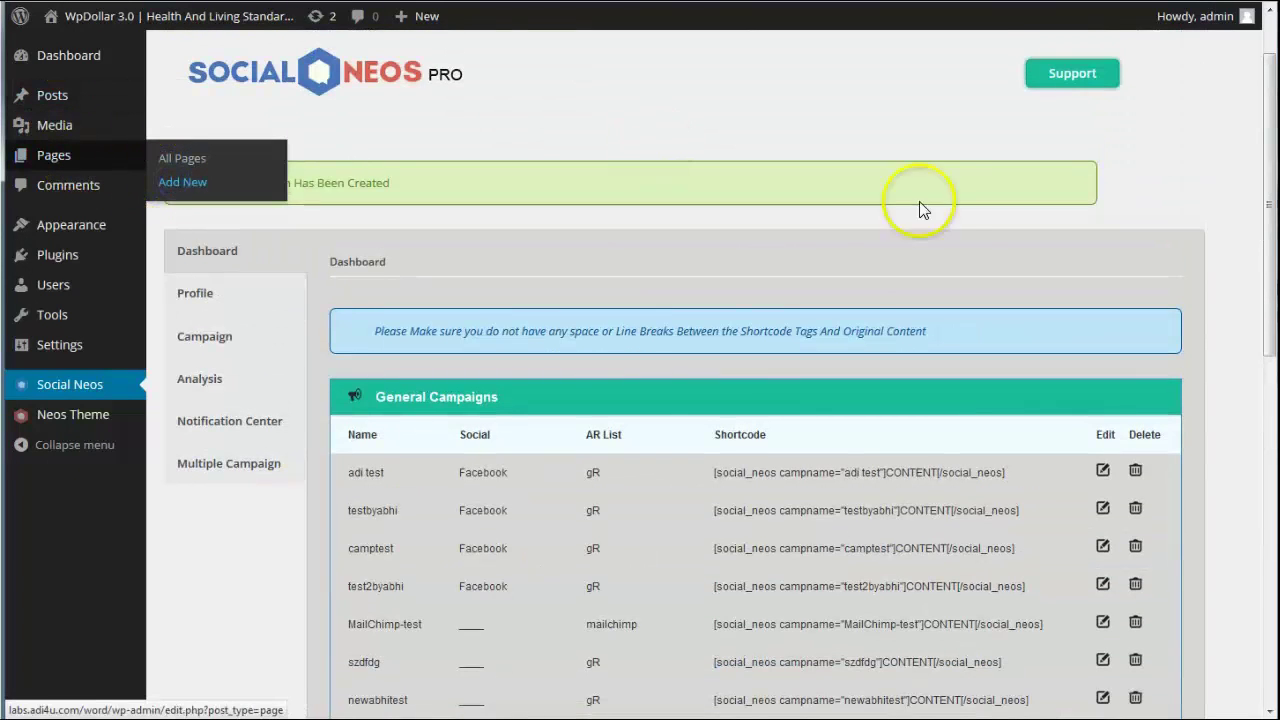
click(181, 182)
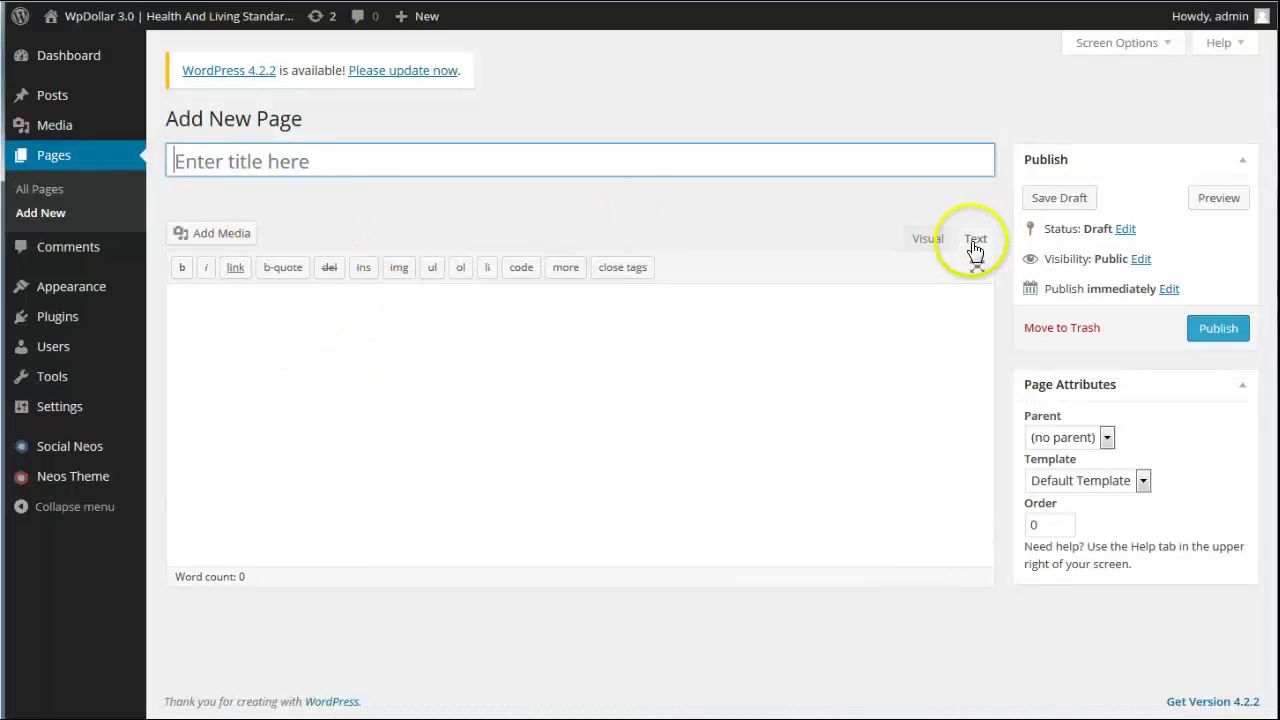
click(256, 315)
key(ctrl+v)
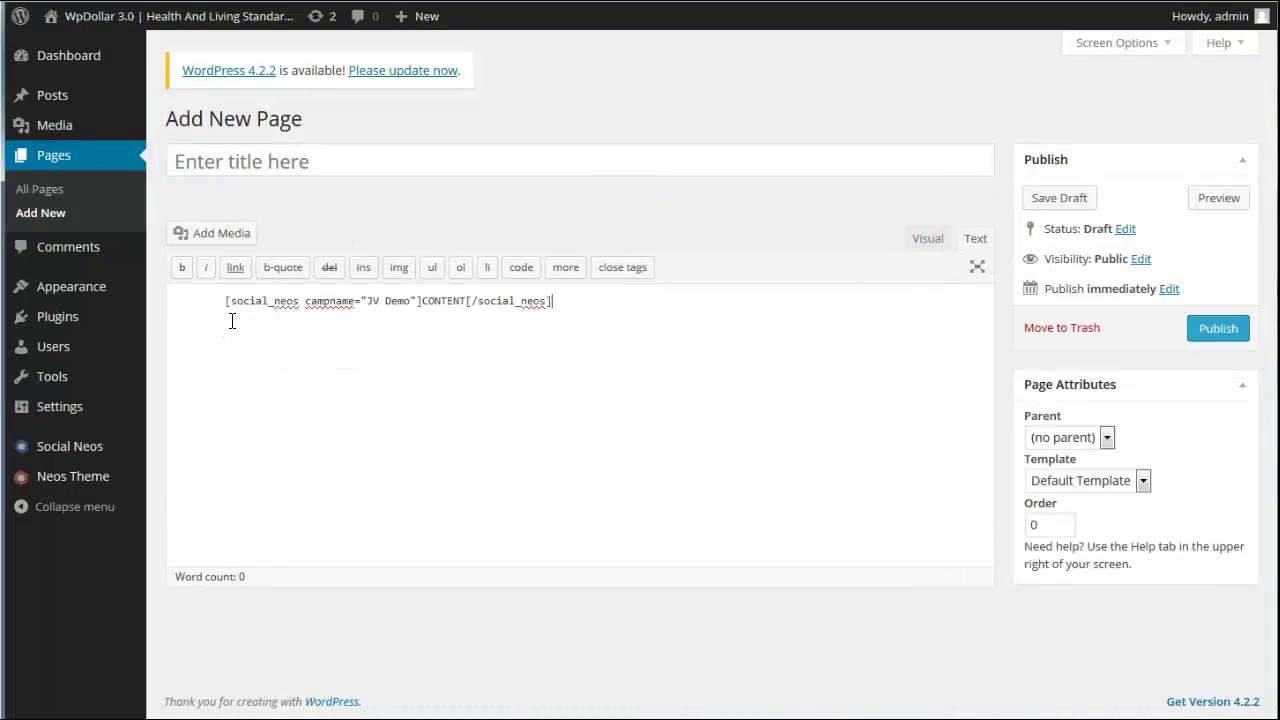
drag(222, 302, 129, 298)
key(BackSpace)
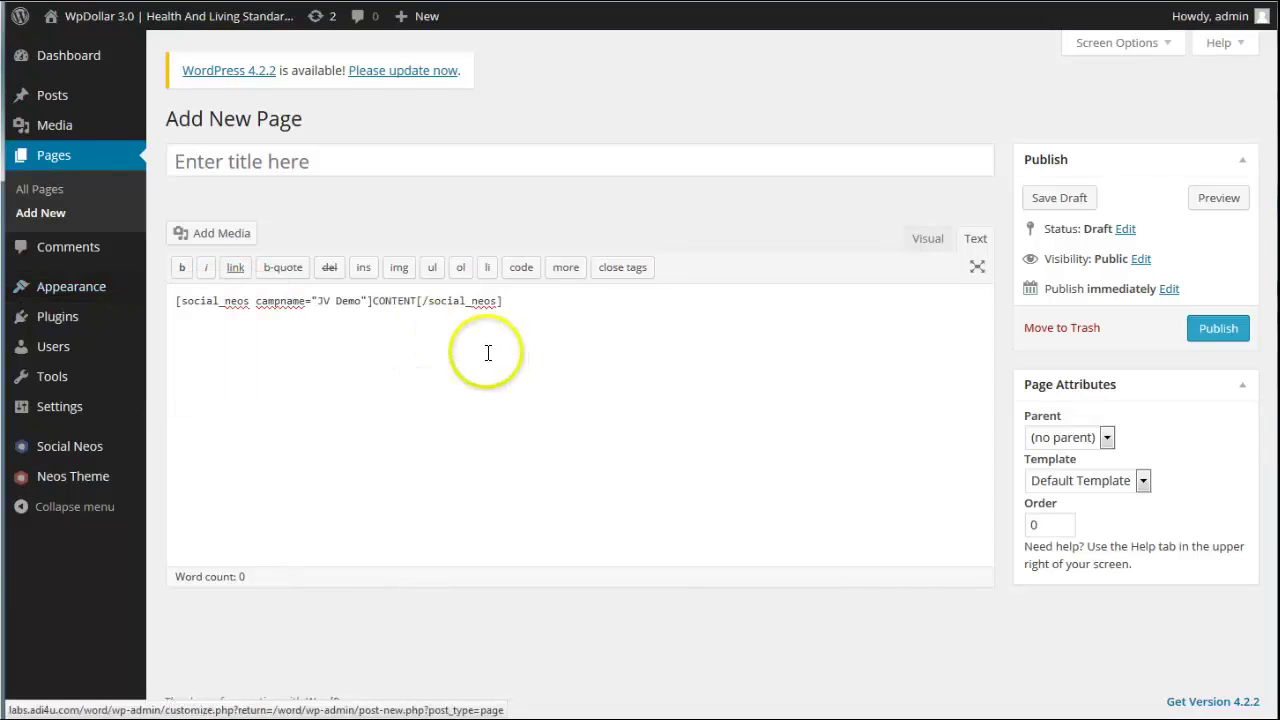
Replace CONTENT with the YouTube iframe code, title the page 'jv demo', and publish.
click(371, 301)
drag(371, 301, 401, 300)
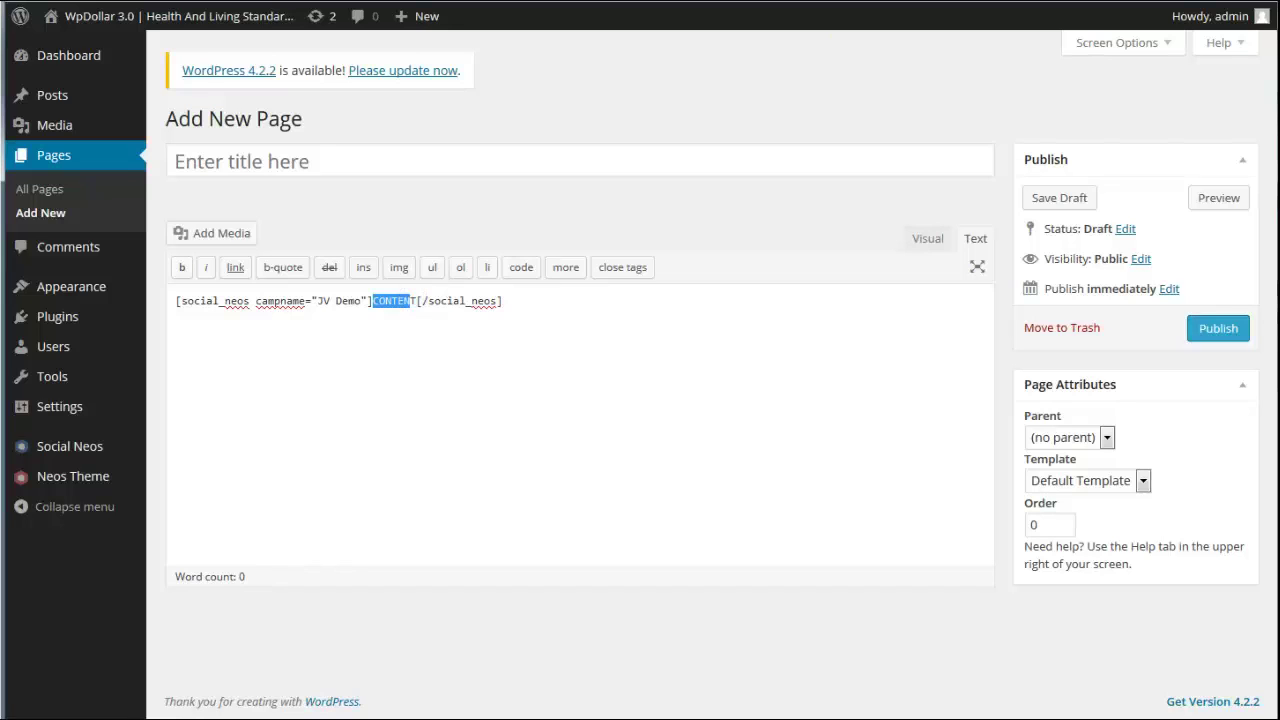
click(380, 304)
drag(370, 301, 410, 298)
text(<iframe width="689" height="388" src="https://www.youtube.com/embed/OIinR8xtDr8?rel=0&amp;controls=0&amp;showinfo=0" frameborder="0" allowfullscreen></iframe>)
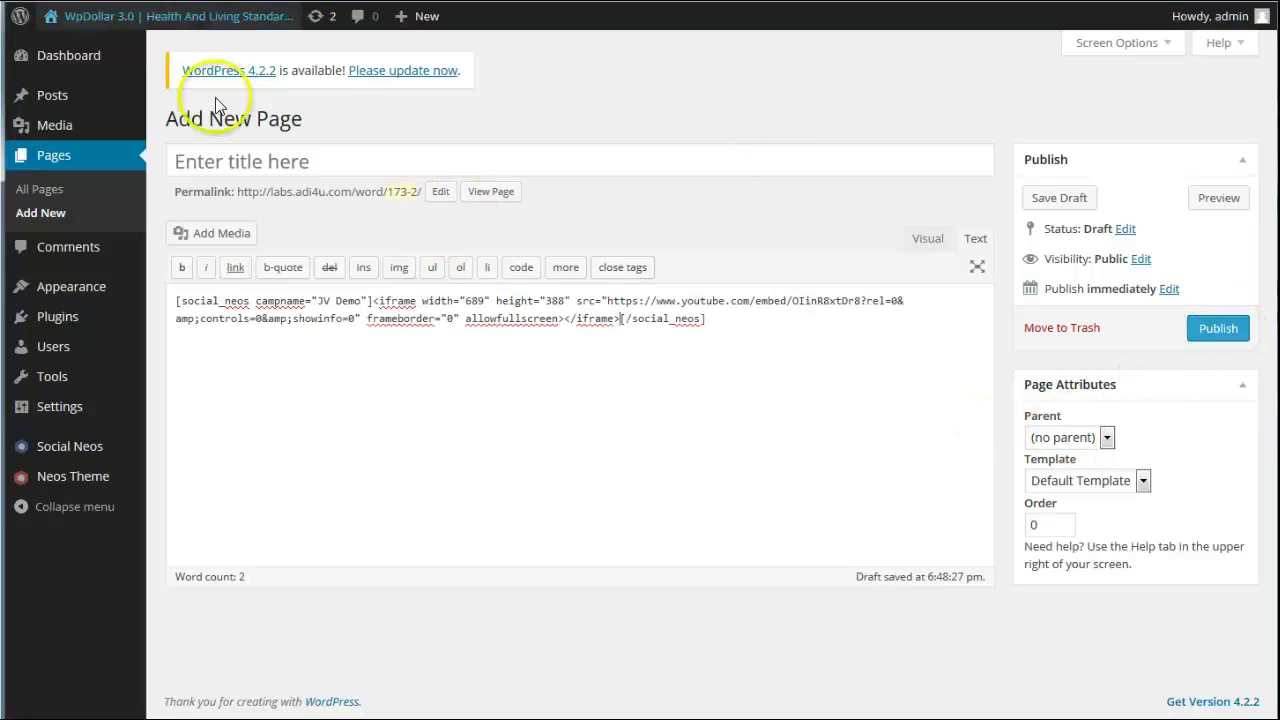
click(257, 156)
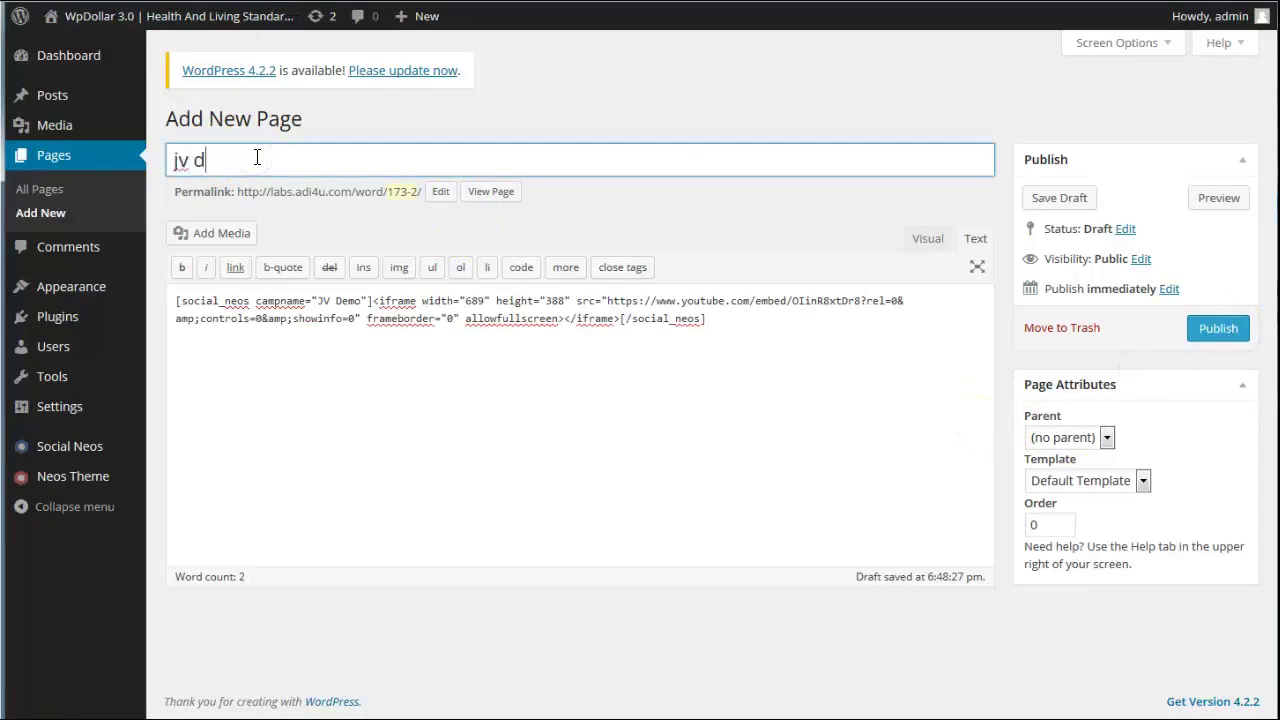
click(1205, 328)
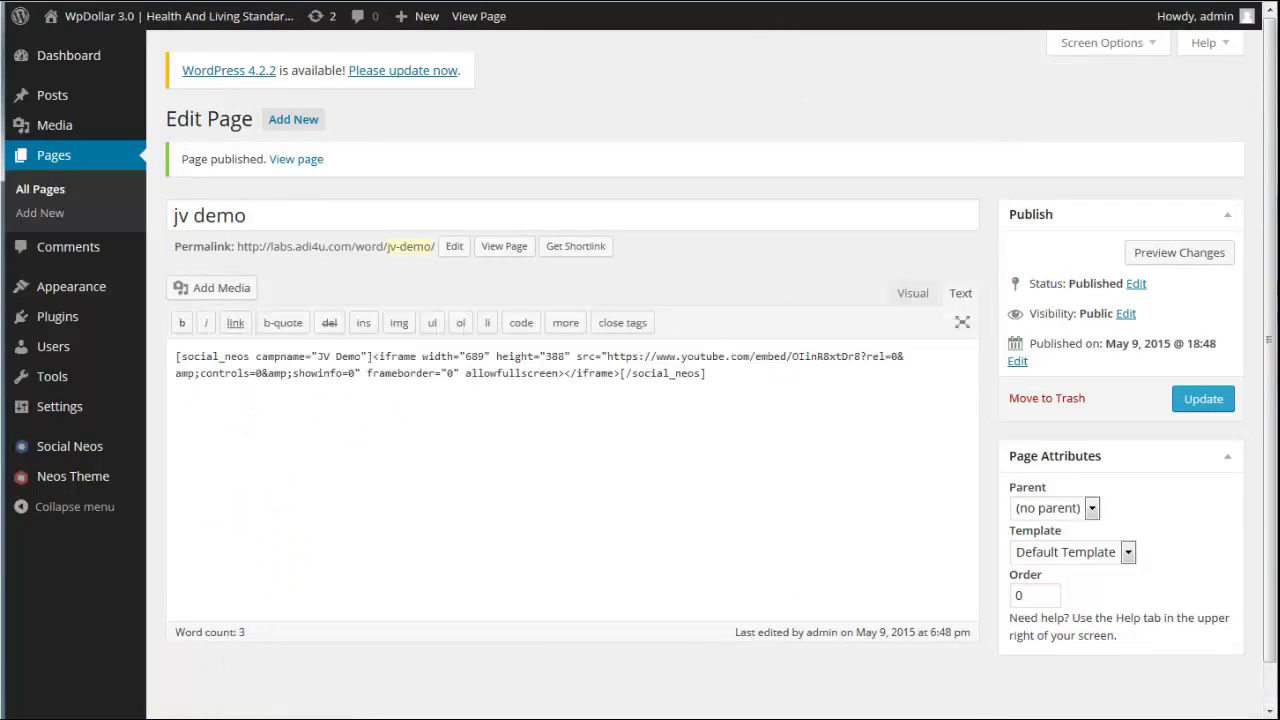
View the published jv demo page on the site.
click(506, 246)
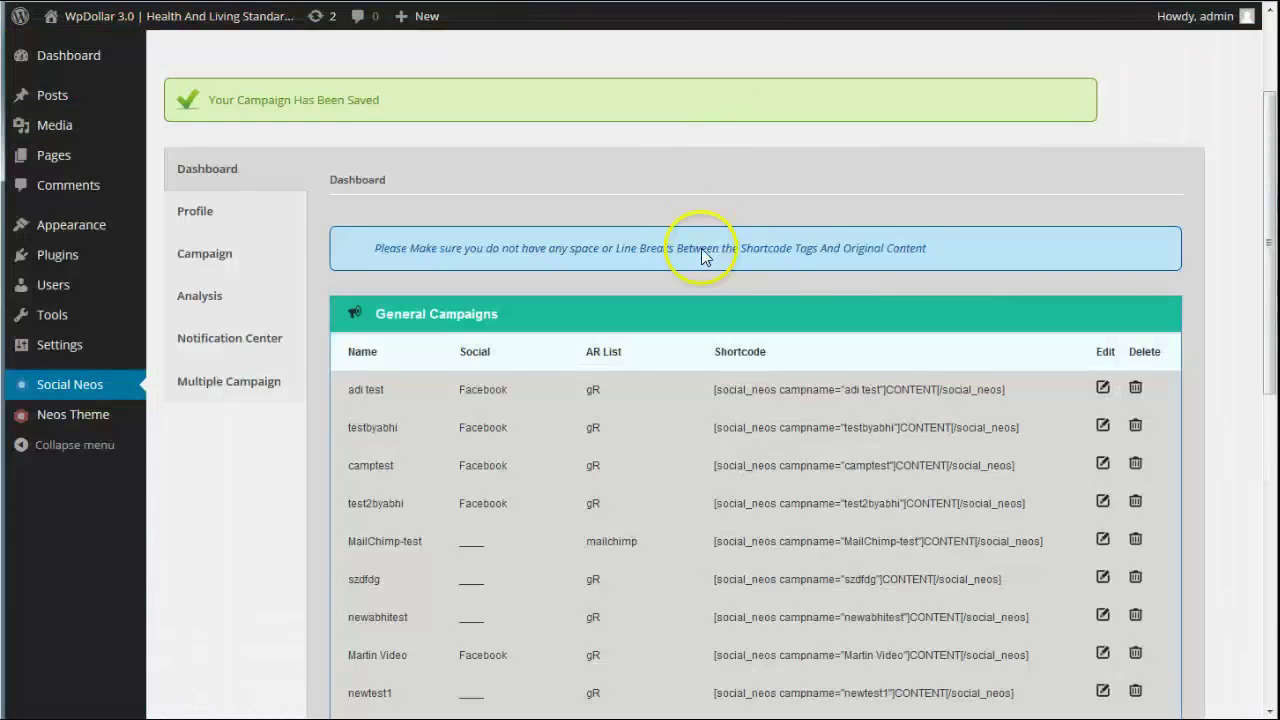
scroll(700, 253, down, 6)
Edit JV Demo, raise the Style Transparency slider for a translucent teal overlay, and save.
click(1103, 254)
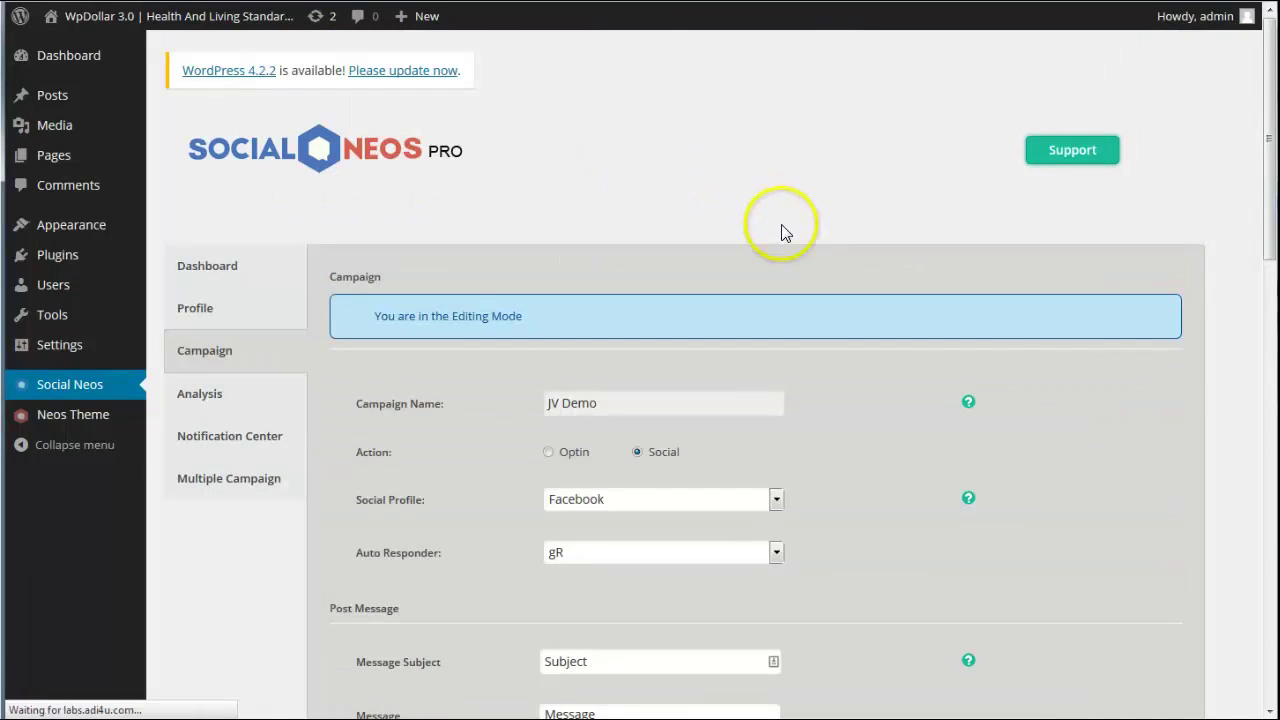
scroll(466, 322, down, 5)
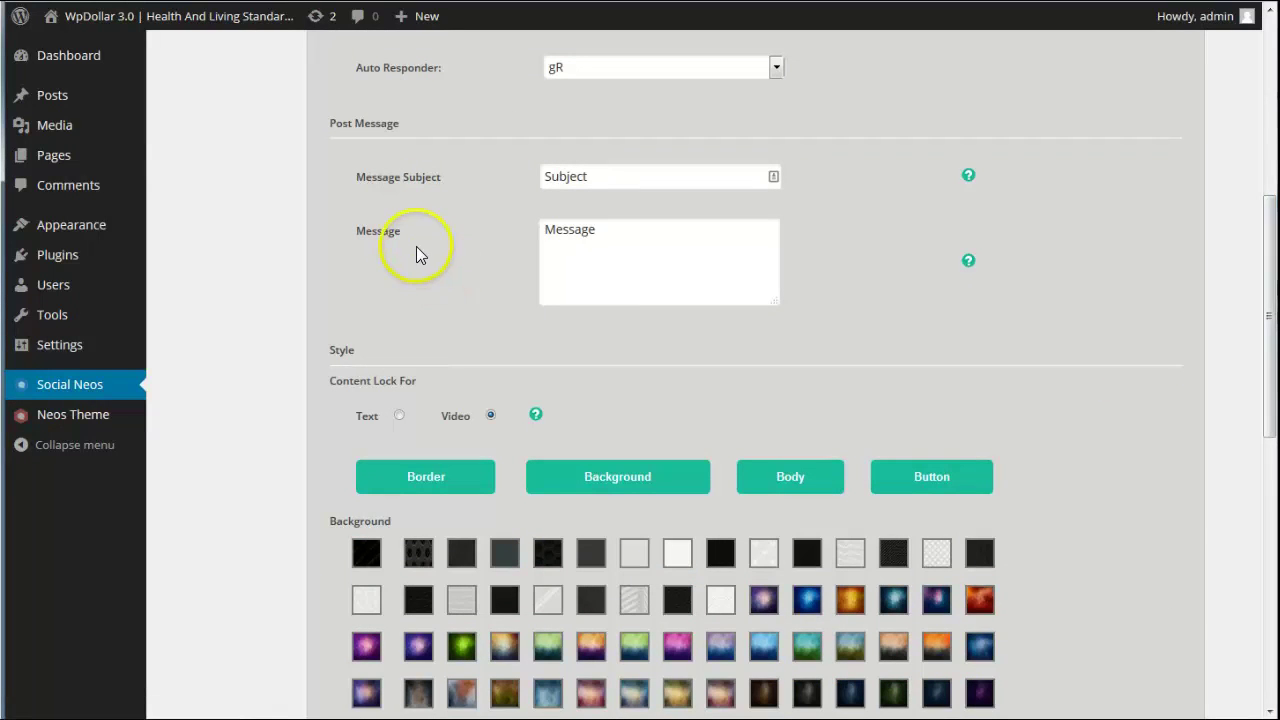
scroll(432, 240, down, 4)
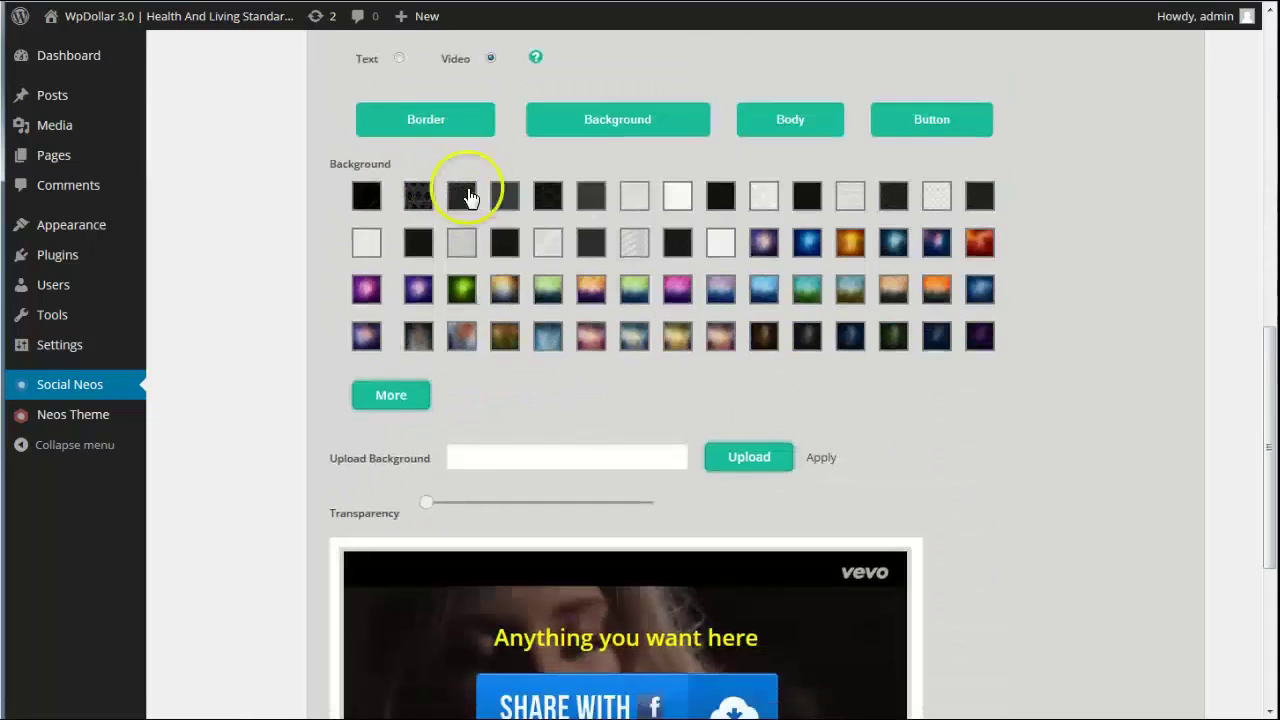
scroll(433, 380, down, 2)
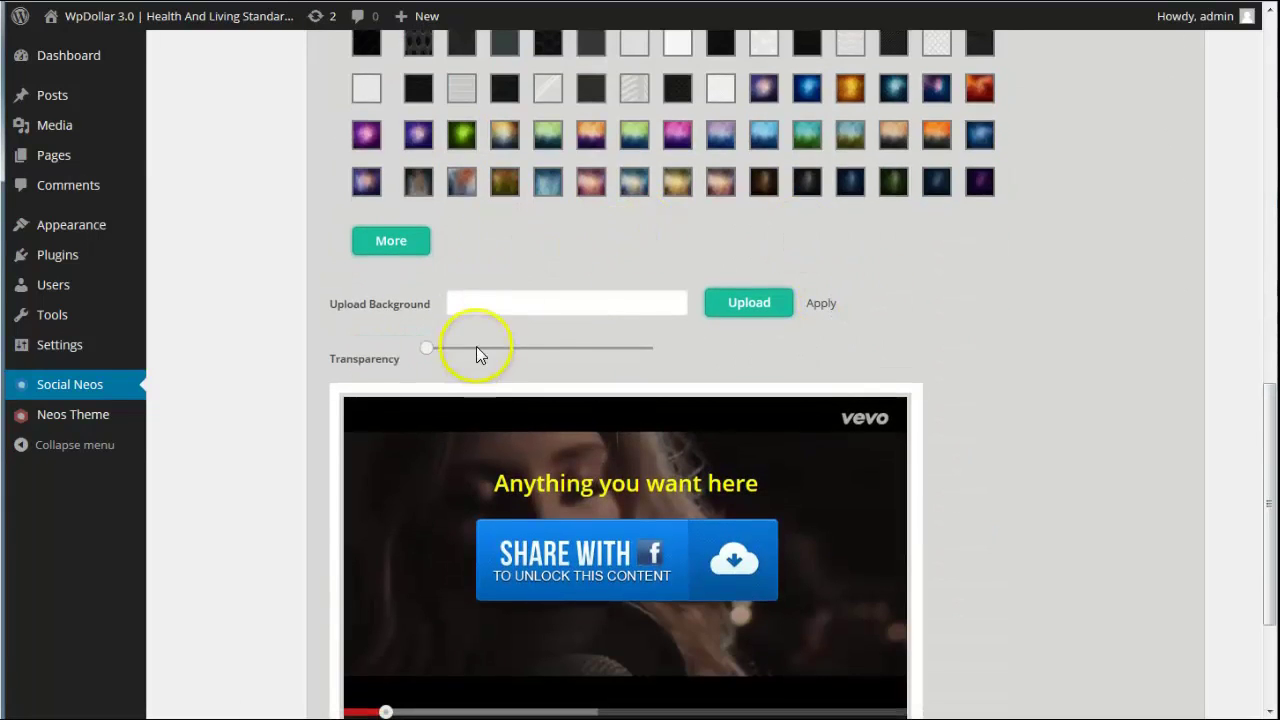
drag(429, 351, 591, 348)
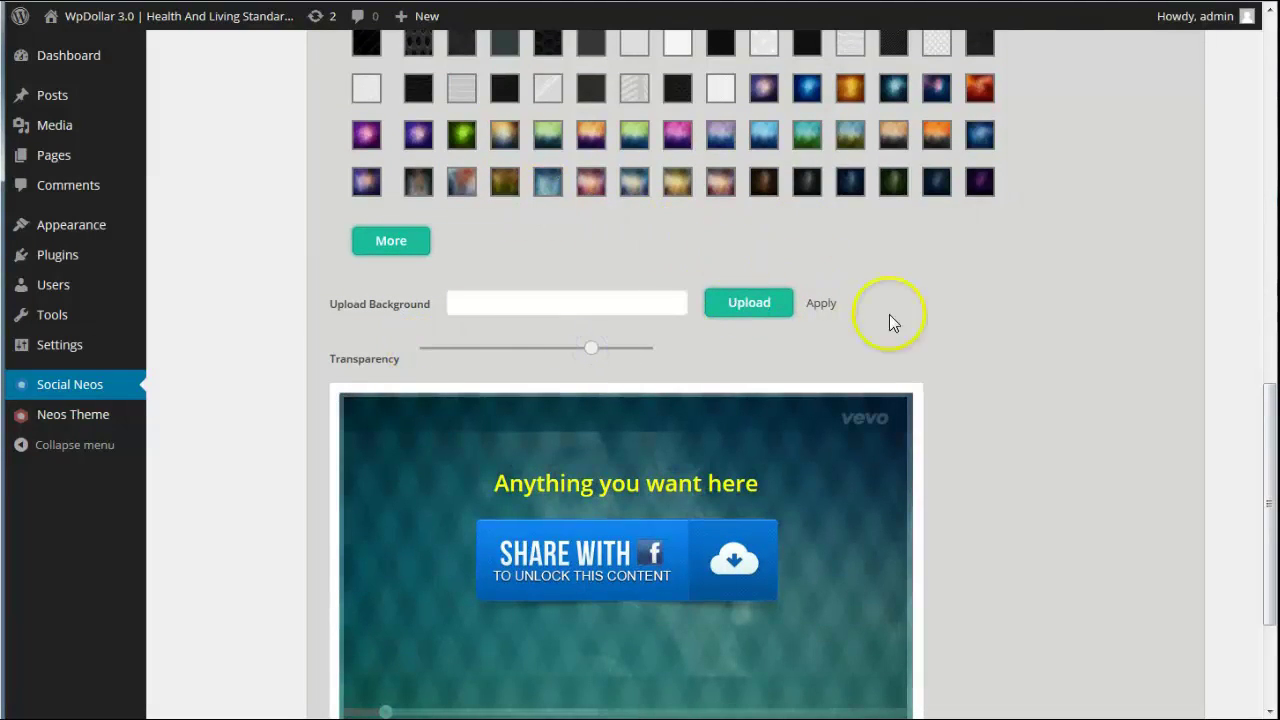
scroll(1054, 421, down, 3)
click(1170, 634)
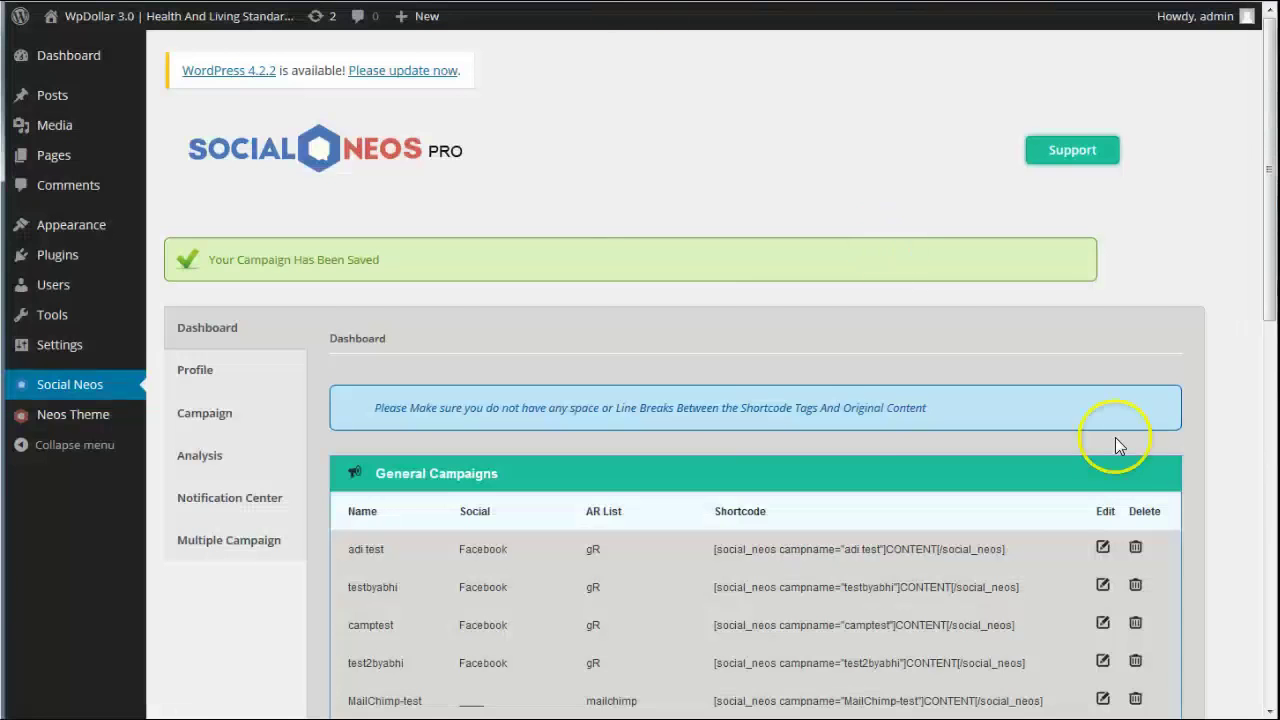
scroll(1121, 465, down, 4)
Edit JV Demo and choose the orange Google Buttons style under Button.
click(1102, 537)
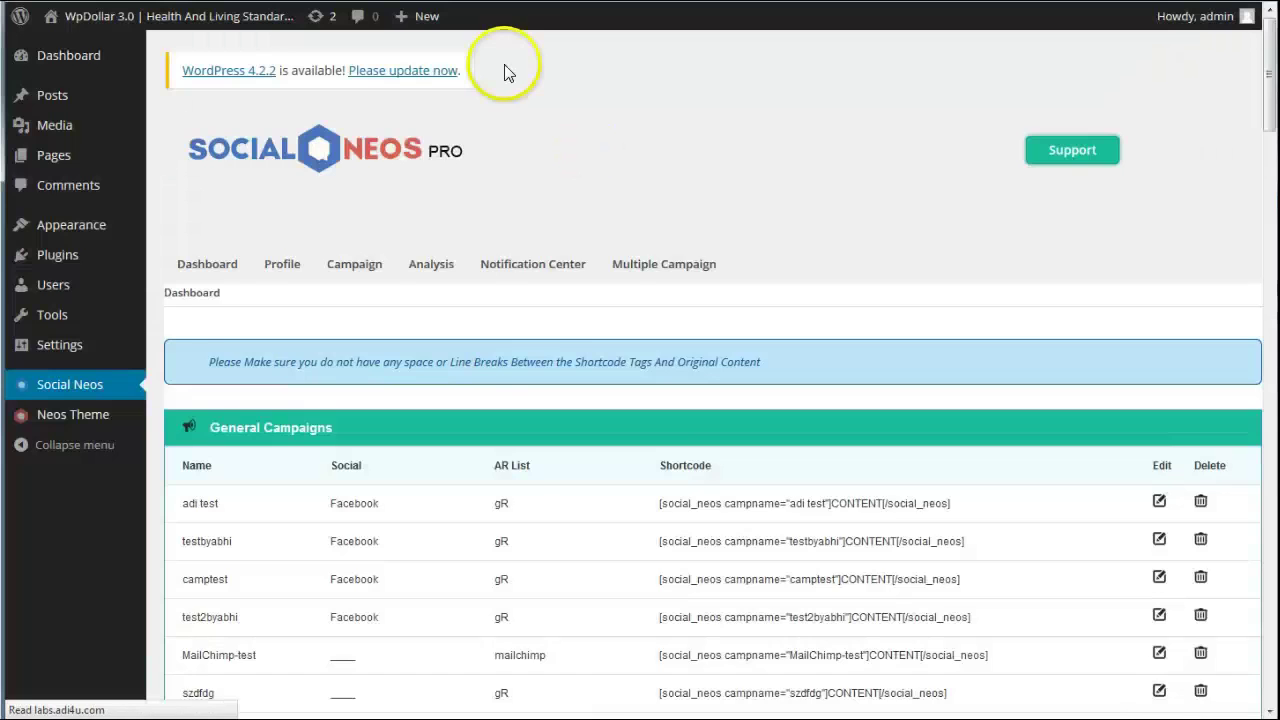
scroll(829, 443, down, 7)
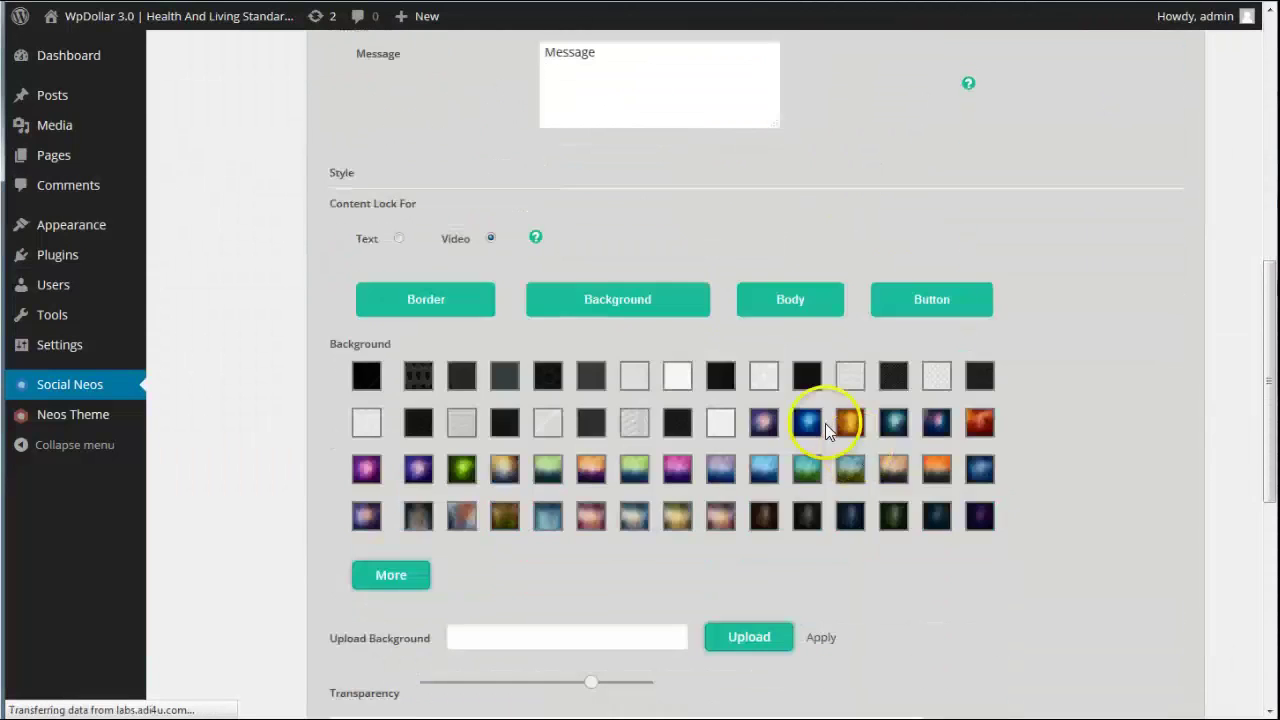
click(925, 305)
click(710, 393)
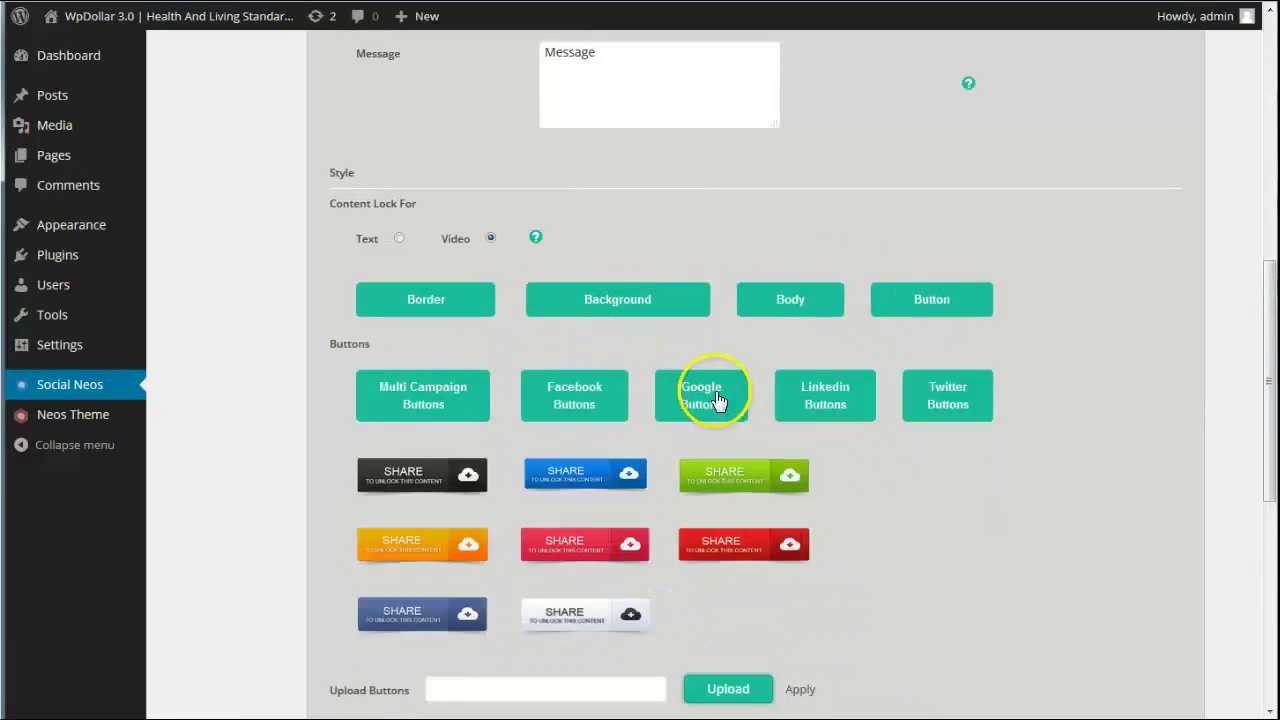
click(429, 543)
scroll(948, 449, down, 4)
scroll(907, 364, up, 2)
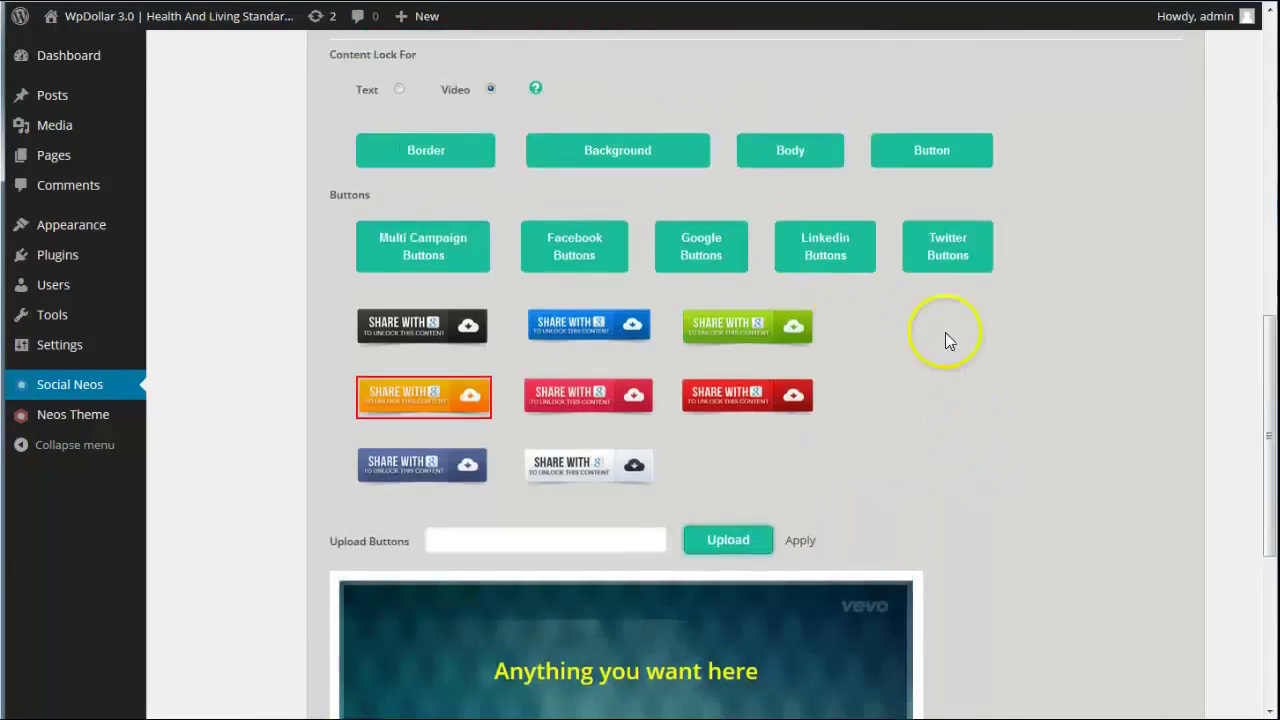
scroll(925, 350, up, 4)
scroll(721, 435, down, 4)
scroll(757, 399, down, 4)
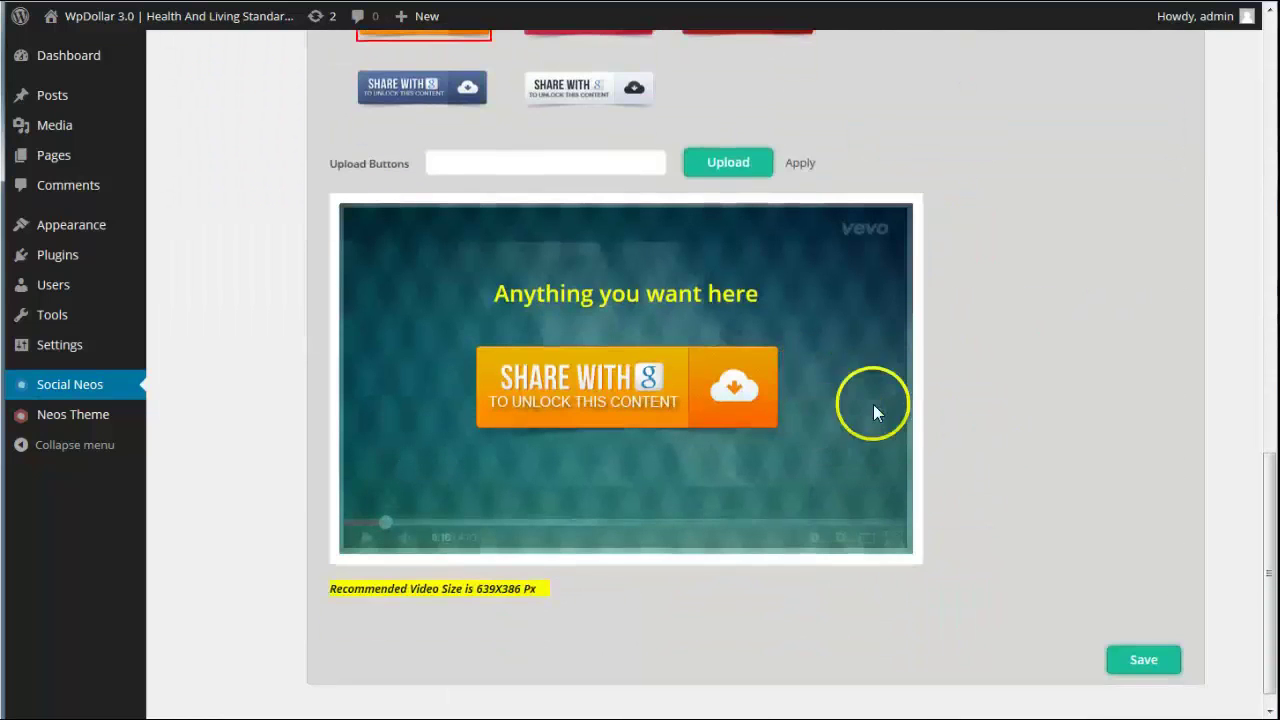
scroll(815, 226, up, 7)
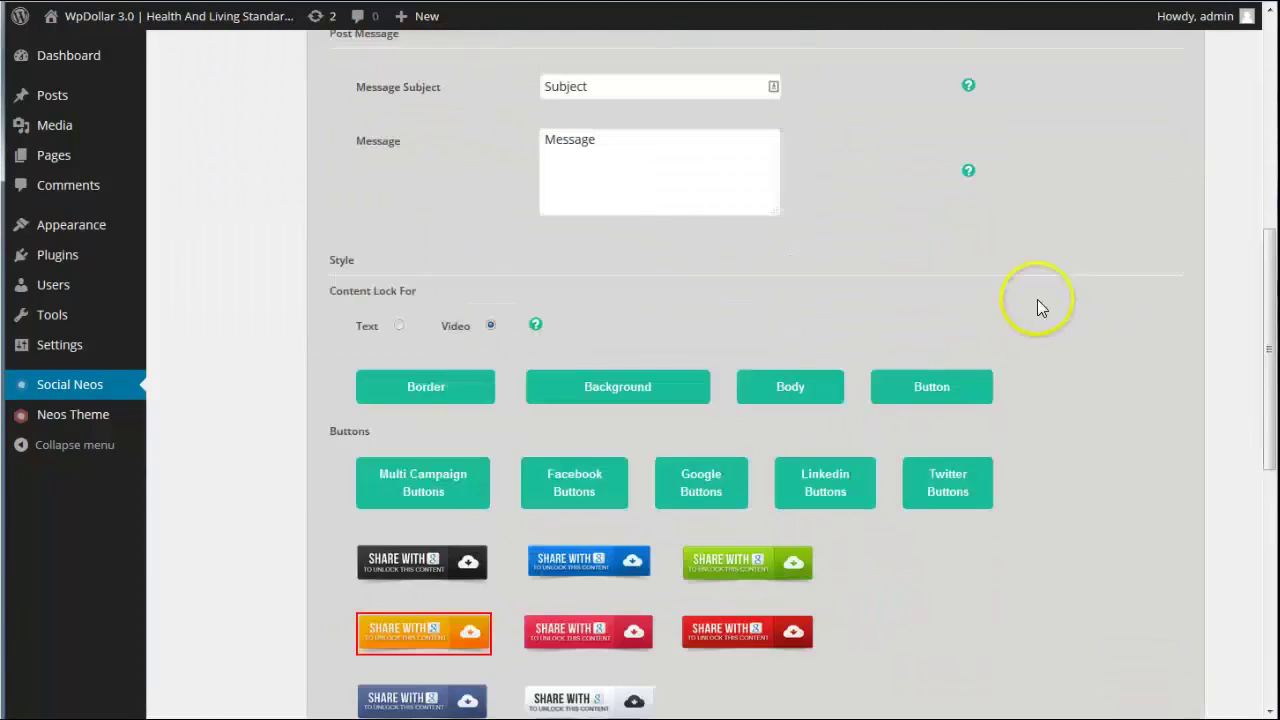
scroll(559, 338, up, 6)
scroll(437, 466, down, 4)
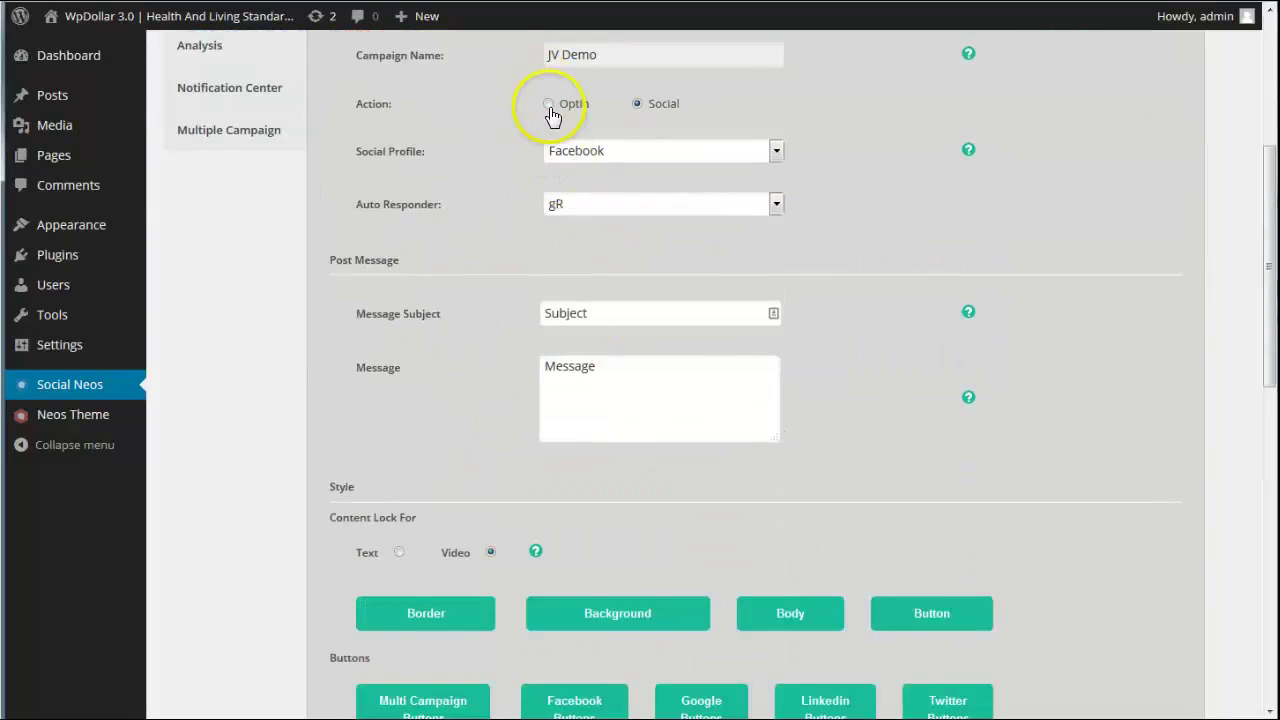
Set the action to Optin with a blue overlay background.
click(550, 108)
scroll(491, 229, down, 5)
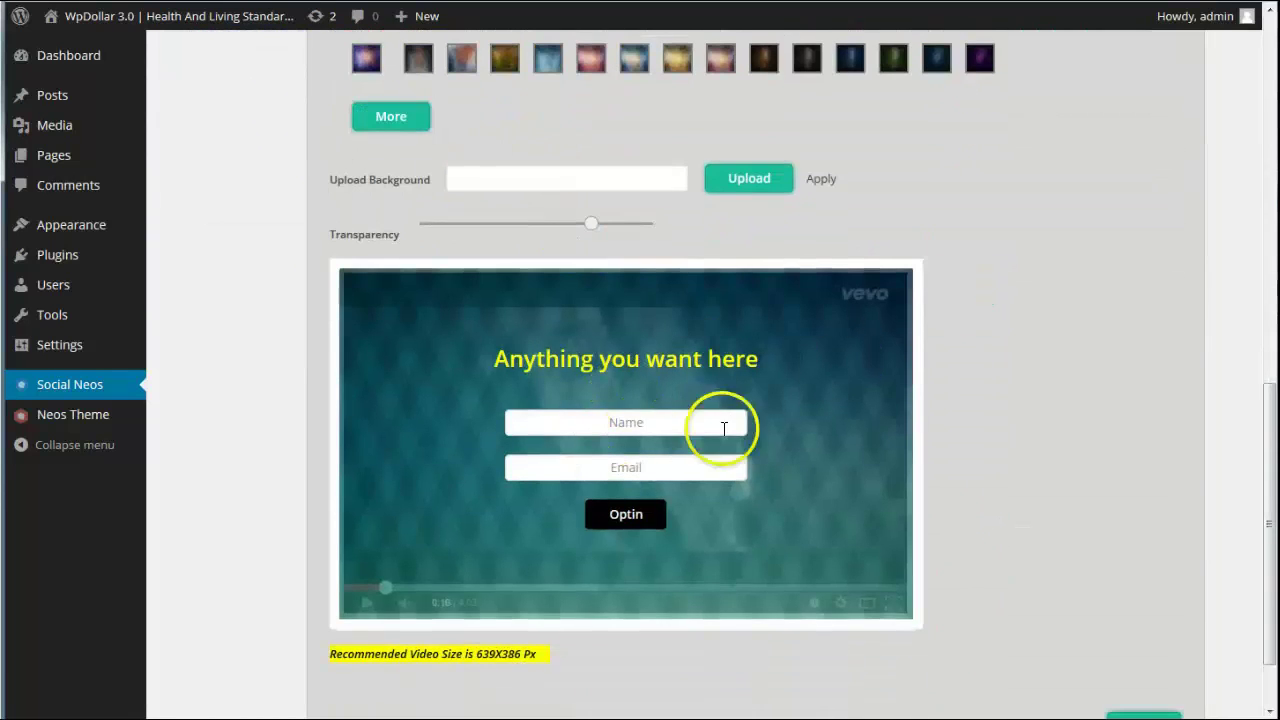
scroll(930, 232, up, 1)
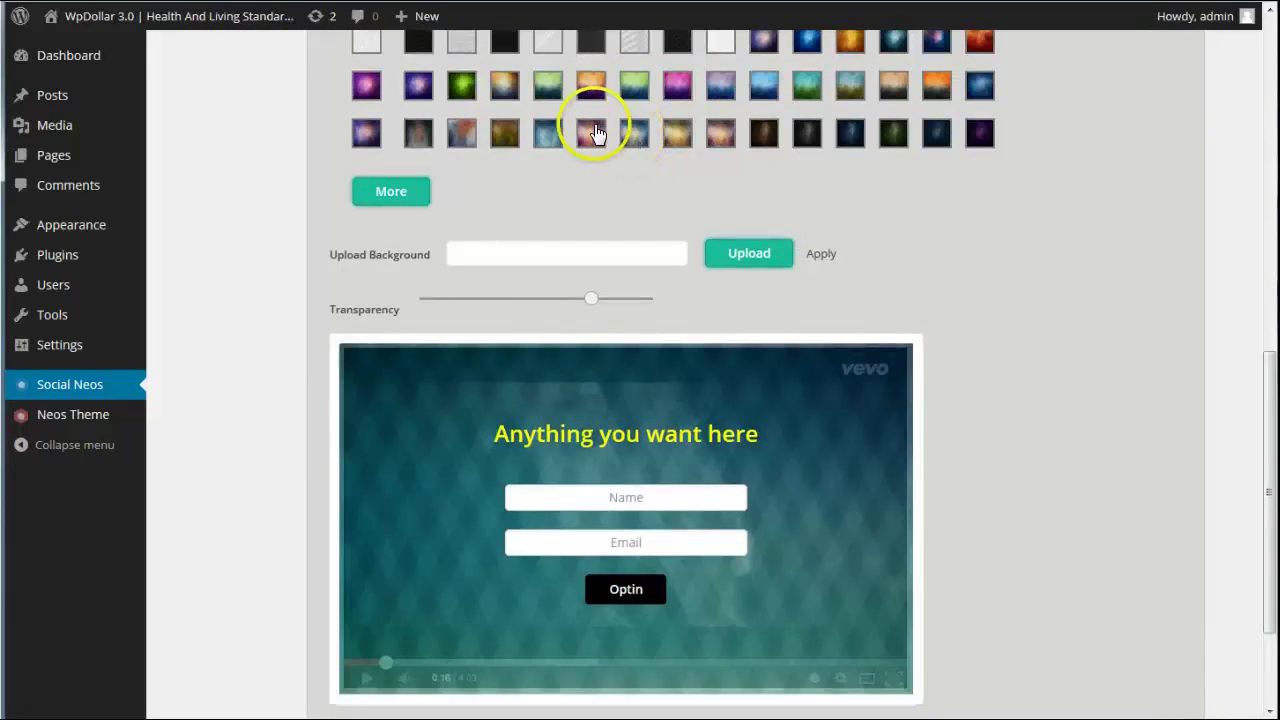
click(593, 133)
scroll(801, 224, up, 3)
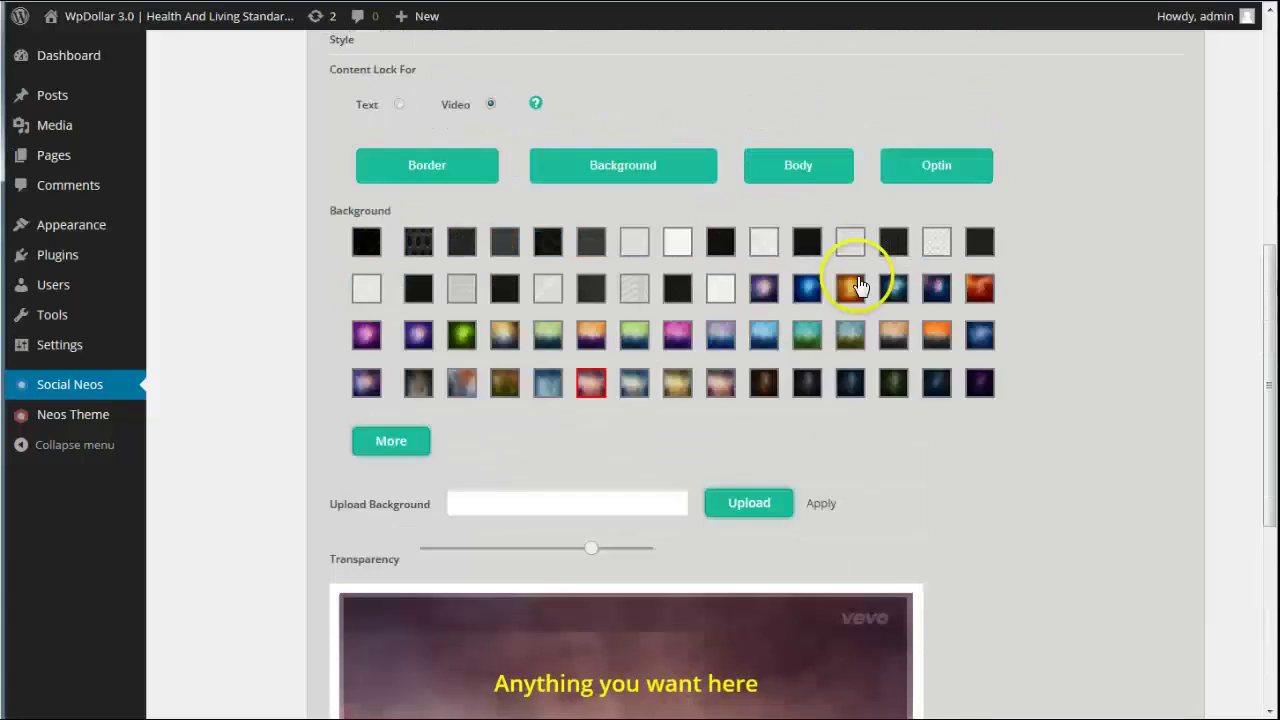
click(549, 384)
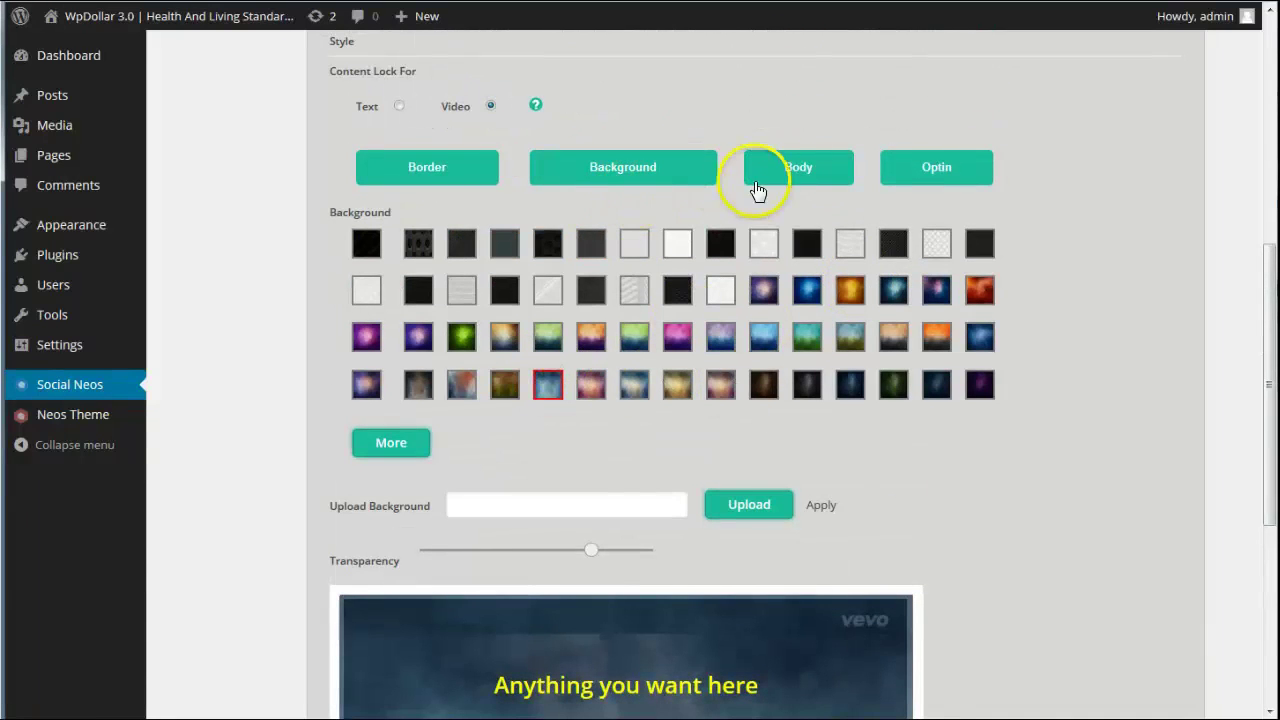
Apply the dark red blurred Optin template and save the campaign.
click(934, 166)
scroll(898, 252, down, 5)
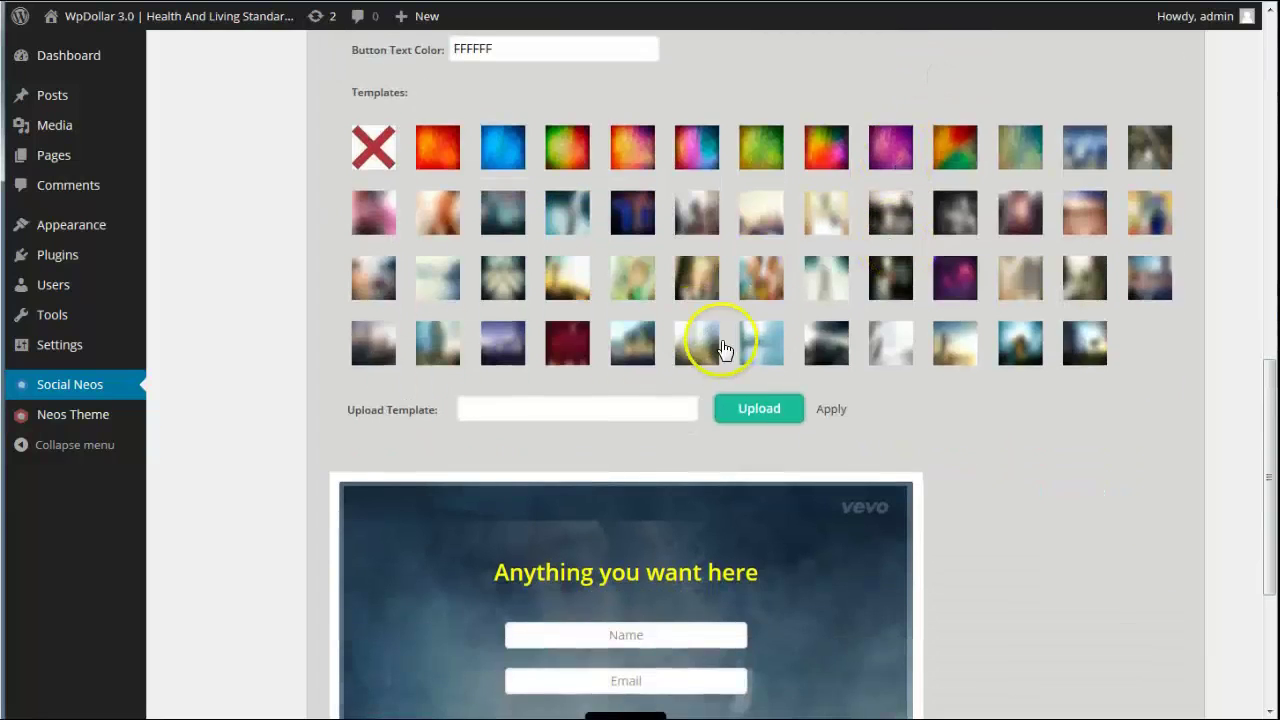
click(634, 343)
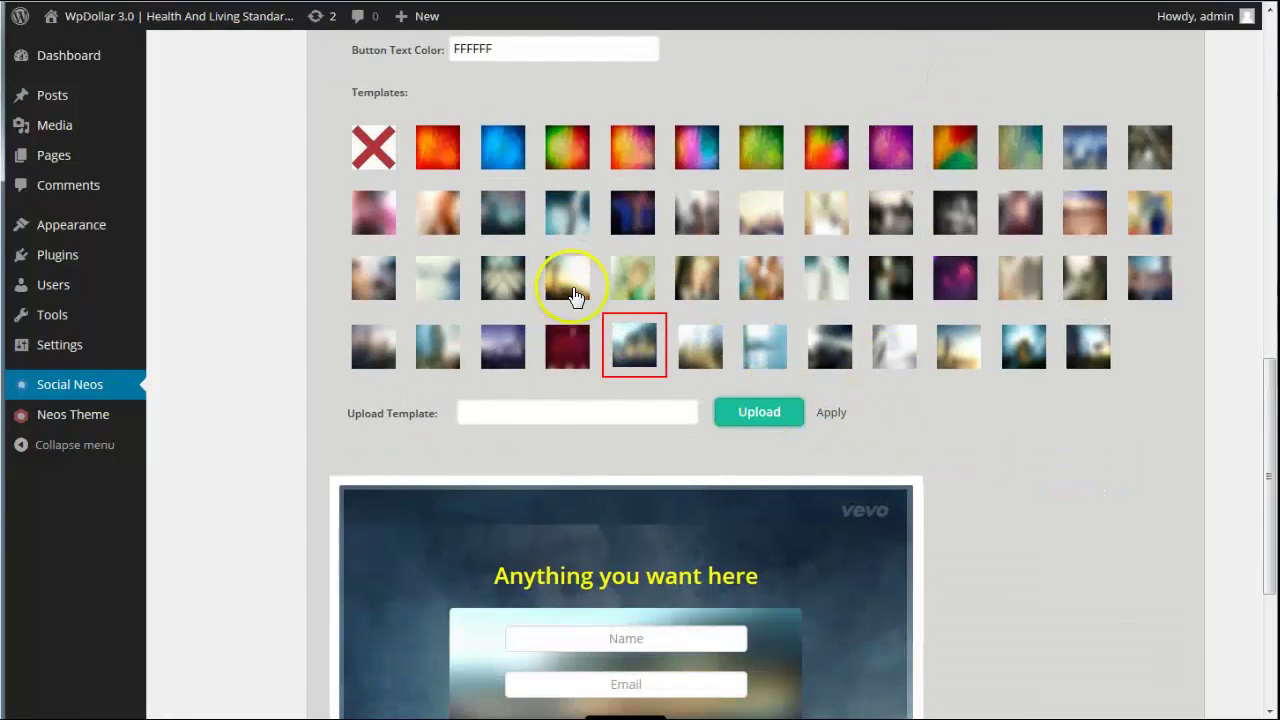
click(568, 347)
scroll(914, 451, down, 3)
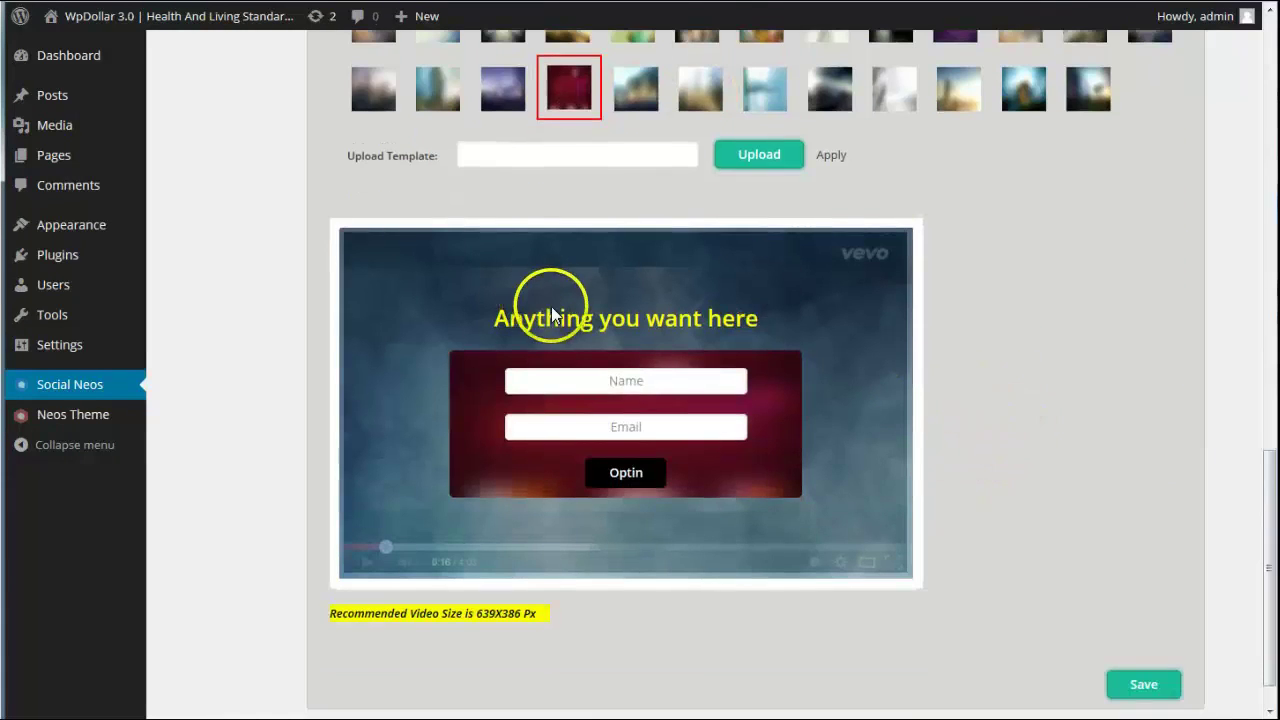
click(1156, 690)
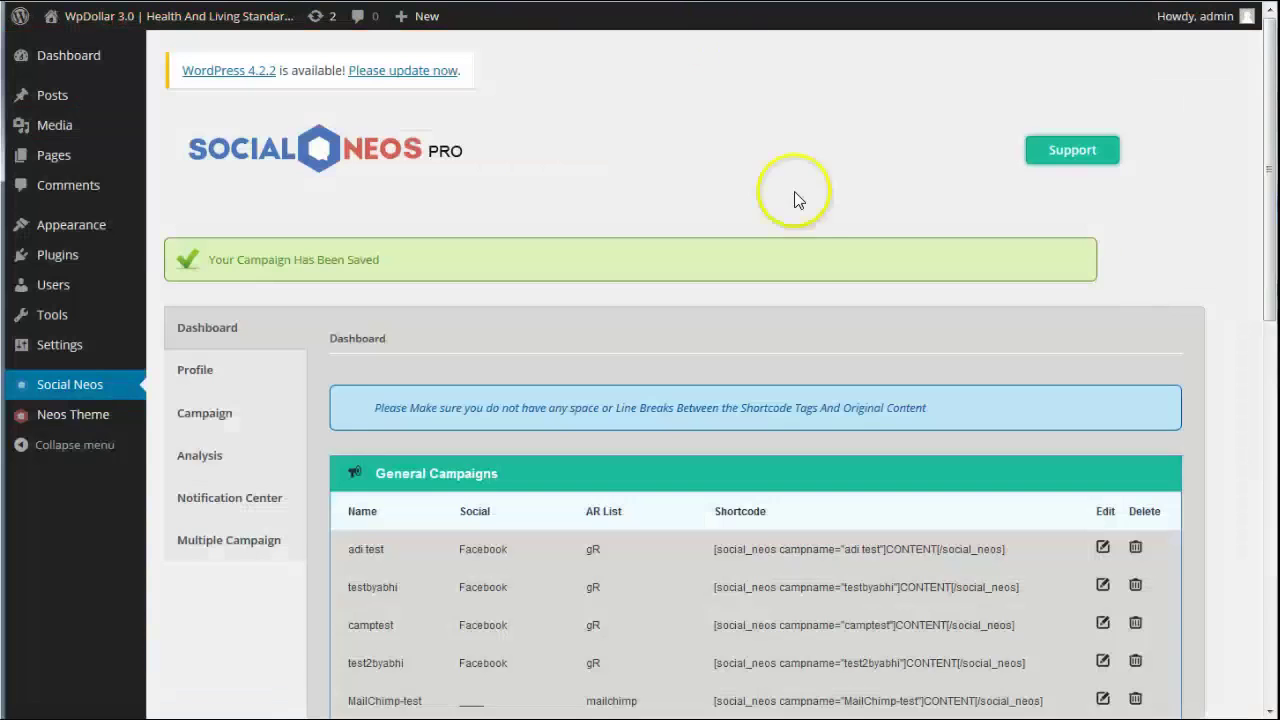
Scroll the jv demo page to check the dark red opt-in overlay on the video.
scroll(790, 200, down, 3)
scroll(535, 444, down, 2)
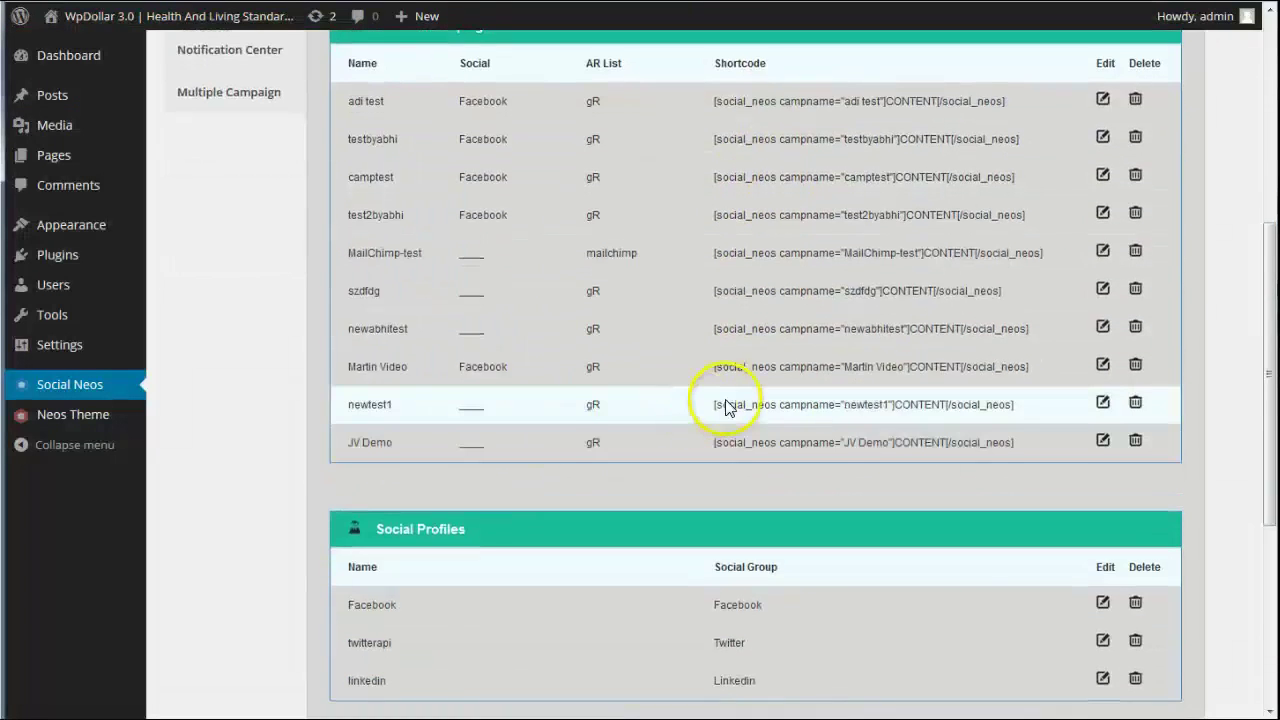
scroll(650, 352, up, 2)
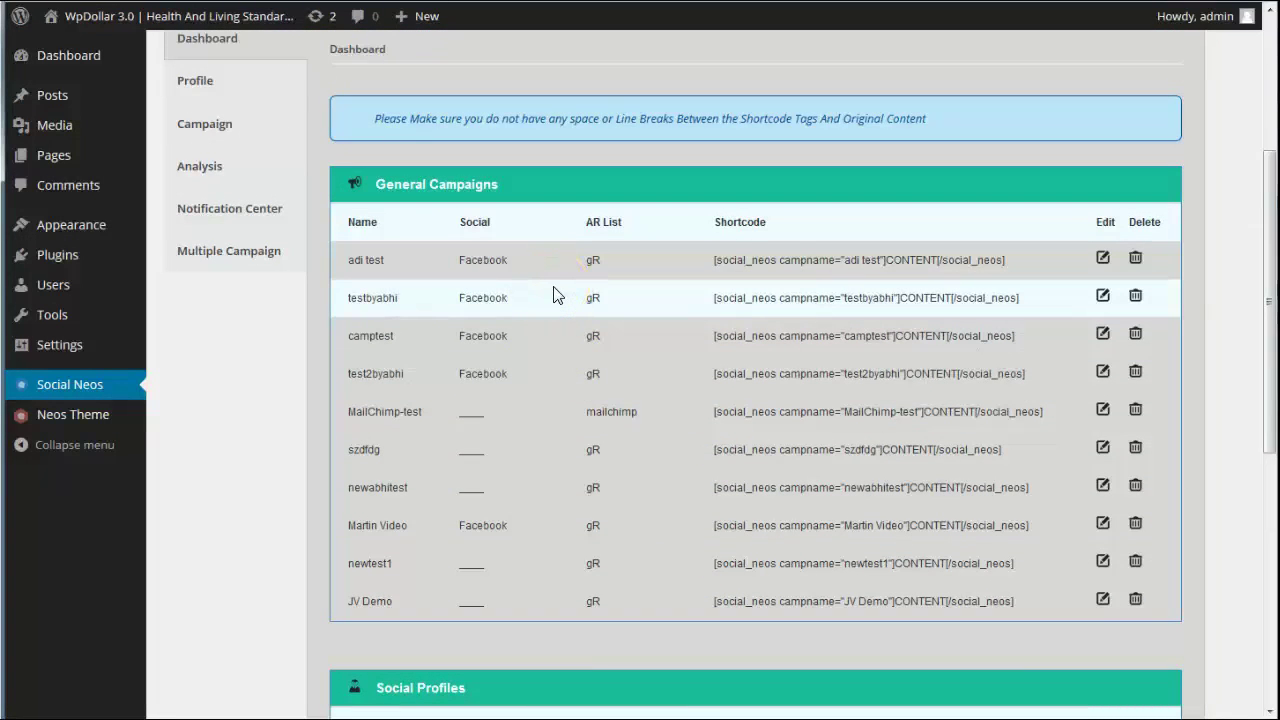